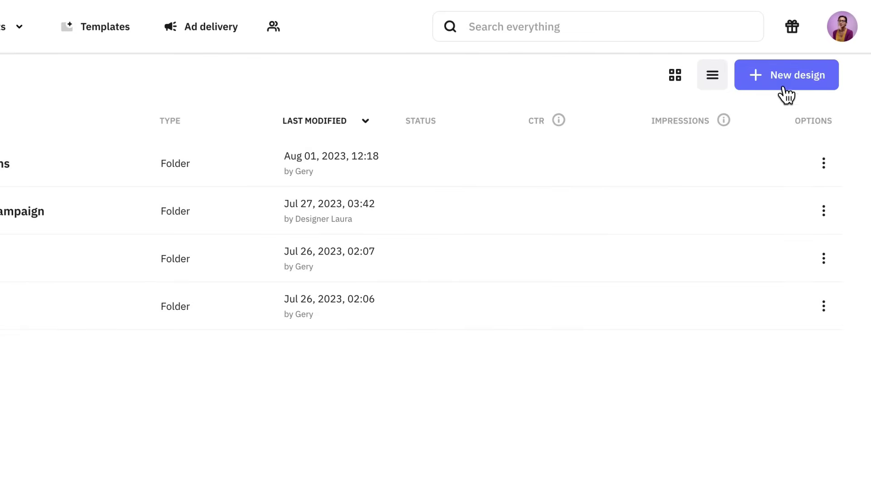
# Start a new Large Rectangle design from the Ecommerce headphones sale template.
pyautogui.click(786, 93)
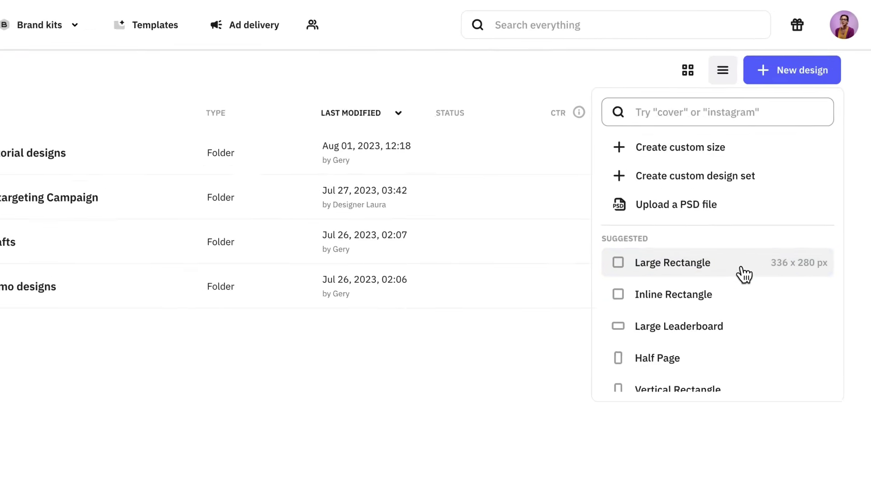
pyautogui.click(728, 285)
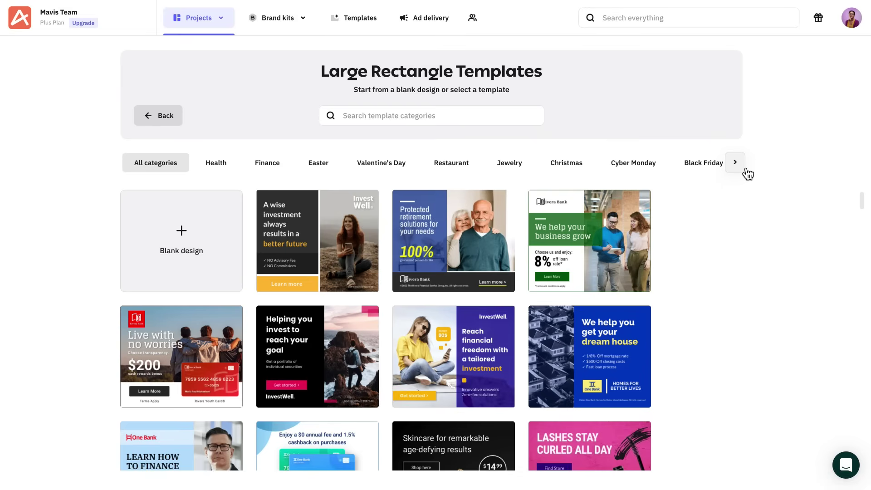
pyautogui.click(744, 169)
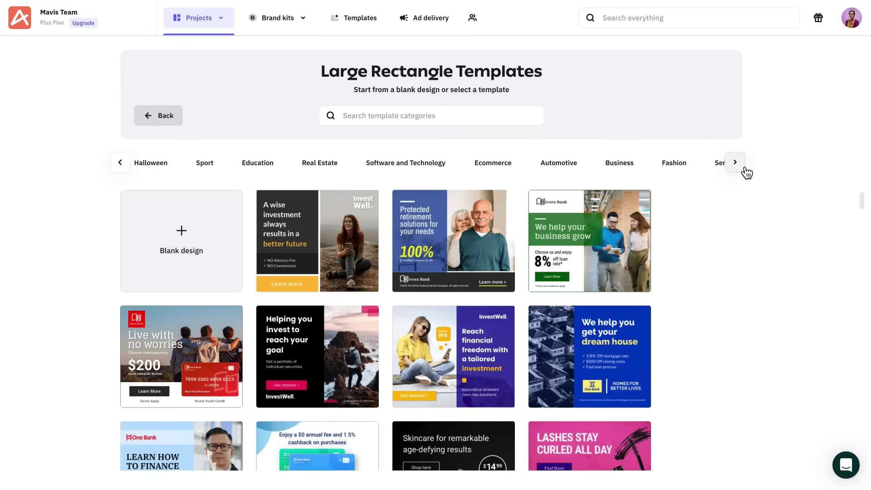
pyautogui.click(519, 166)
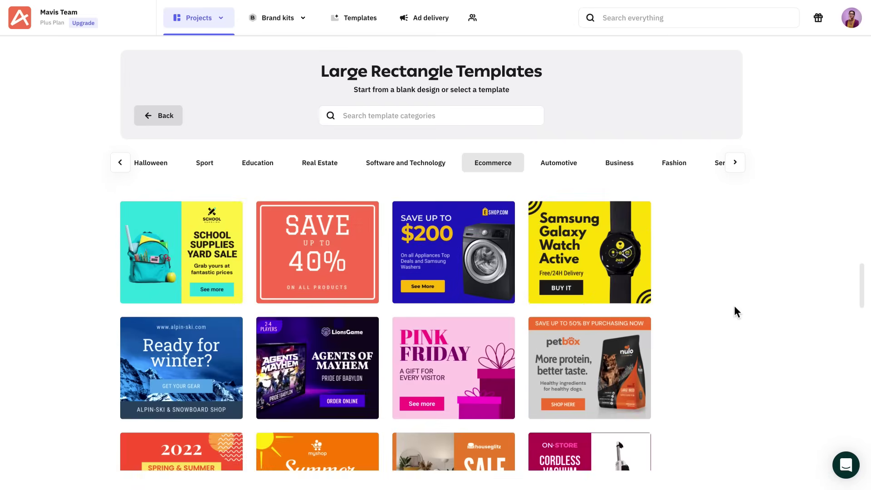
pyautogui.scroll(-5, 732, 306)
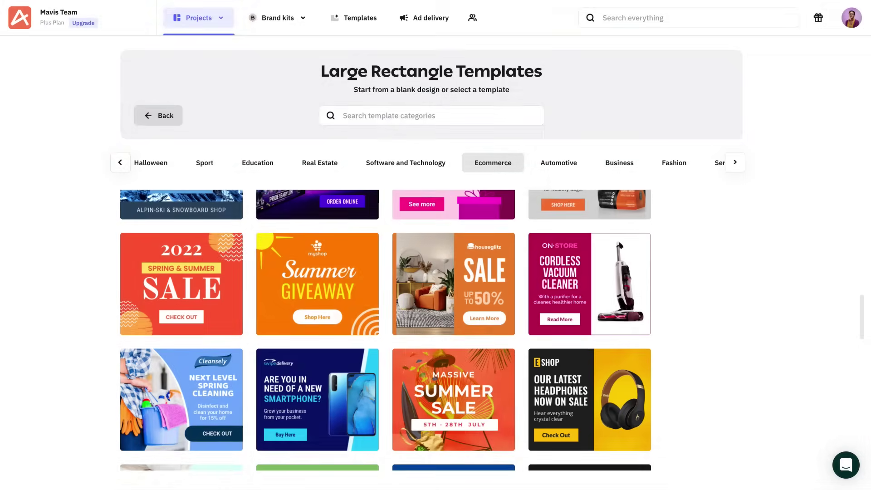
pyautogui.click(590, 399)
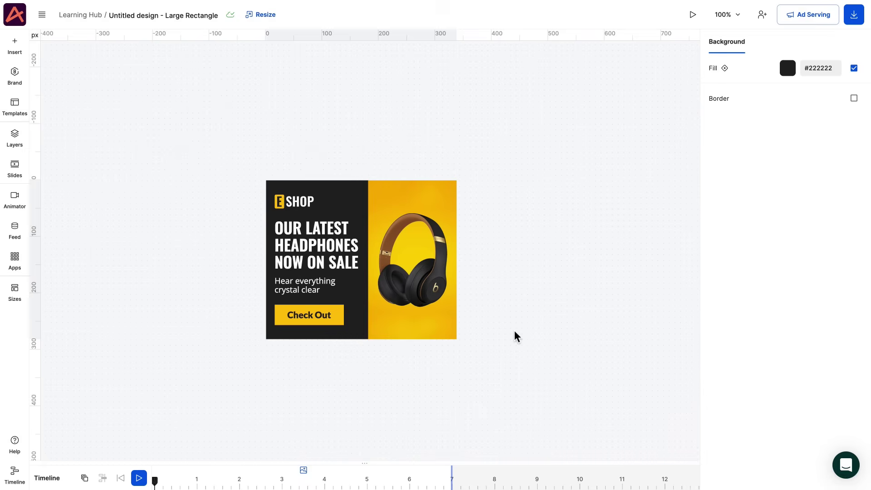
# Browse the Insert elements list beside the headphones banner, then close it.
pyautogui.click(23, 51)
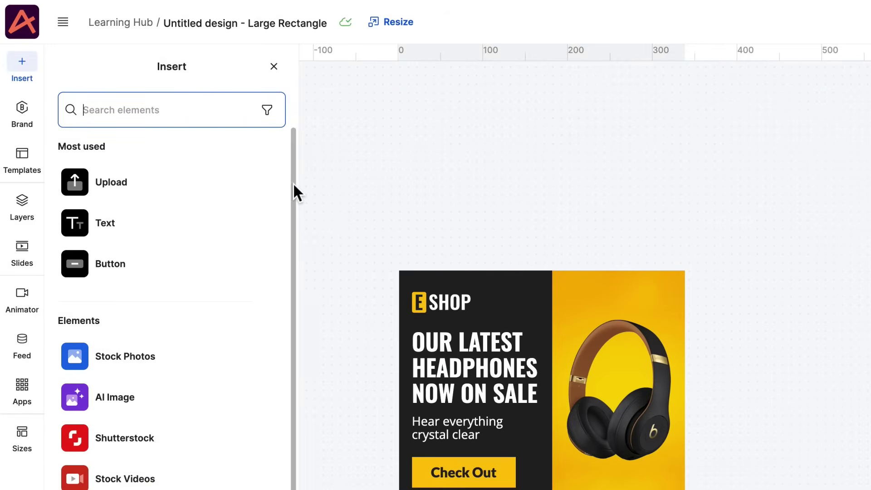
pyautogui.scroll(-2, 293, 195)
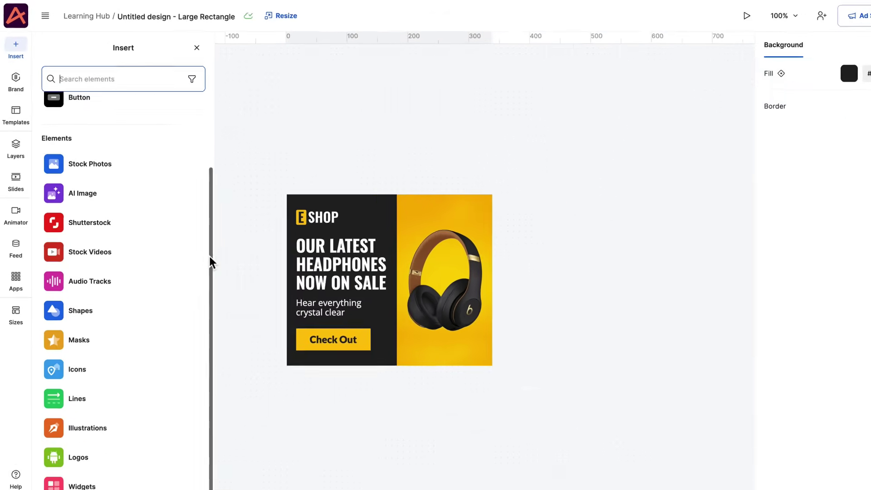
pyautogui.scroll(2, 287, 164)
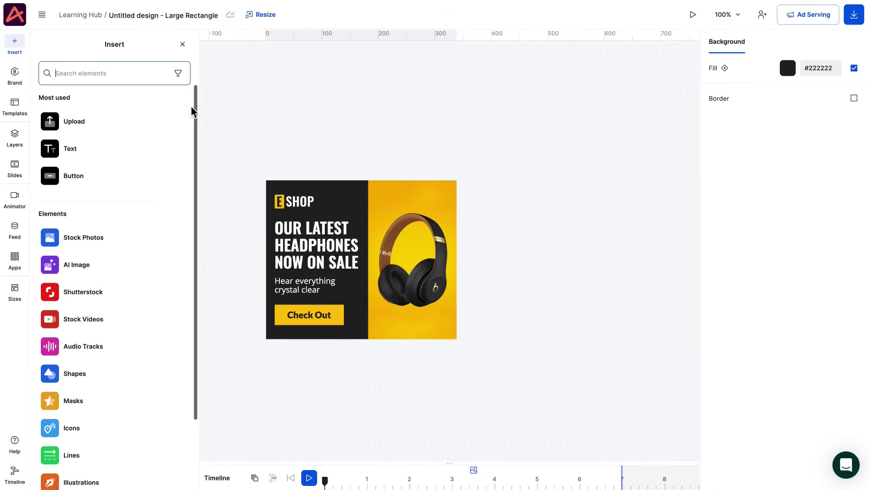
pyautogui.click(183, 44)
# Replace the banner's headphones photo with the uploaded Chairs.png image.
pyautogui.click(397, 237)
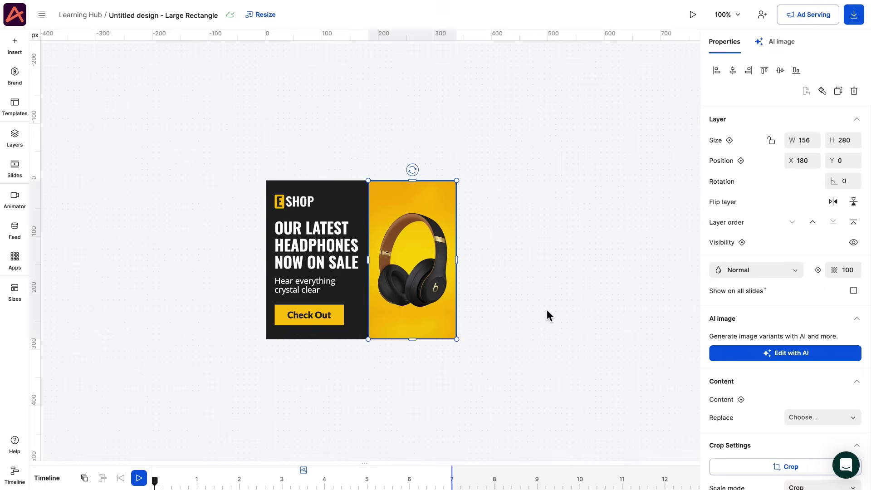
pyautogui.click(802, 415)
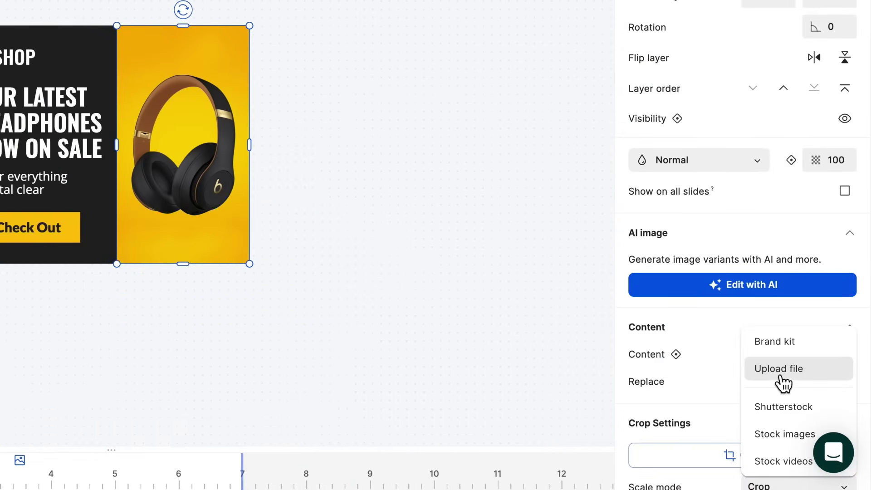
pyautogui.click(785, 385)
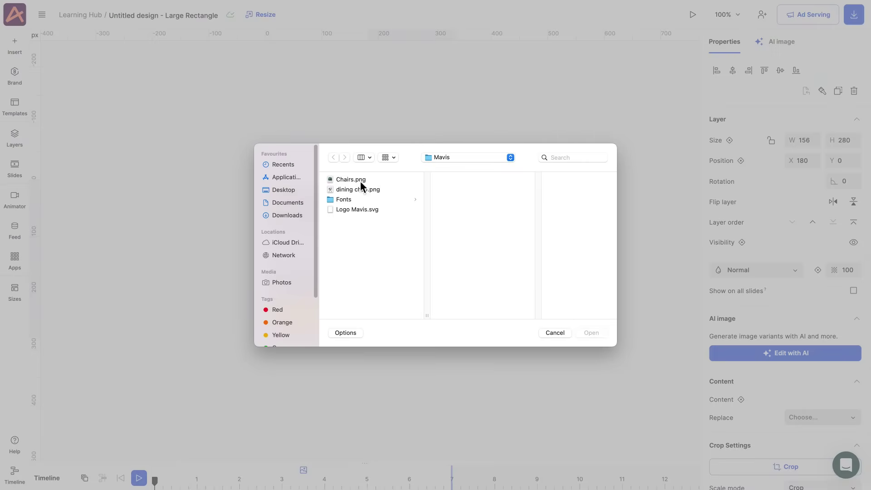
pyautogui.click(361, 181)
pyautogui.click(600, 332)
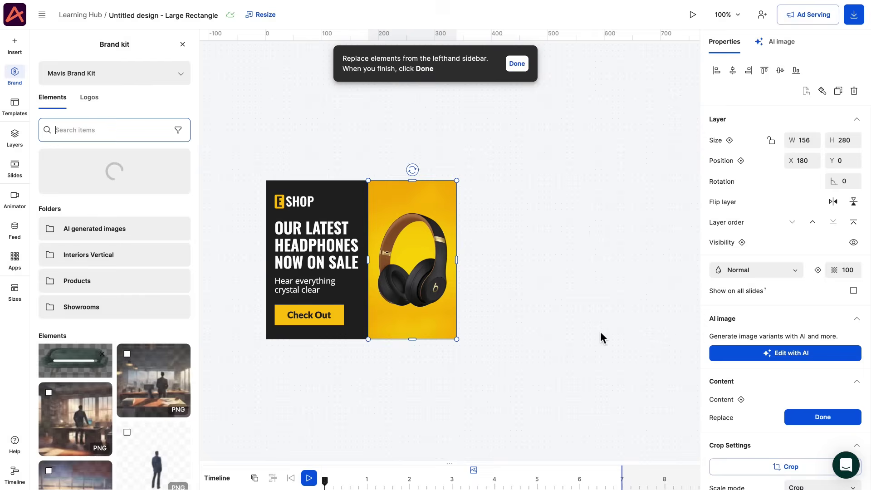
# Set the chair image's scale mode to Fit within its frame.
pyautogui.scroll(-5, 768, 360)
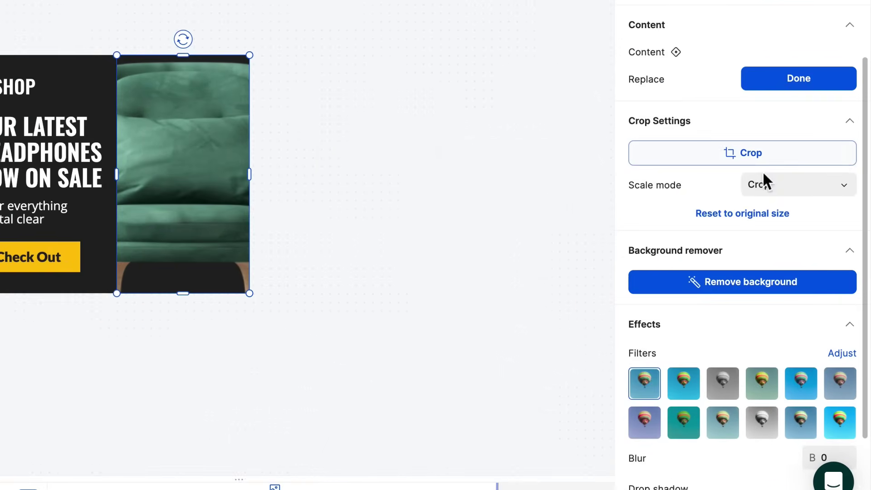
pyautogui.click(801, 262)
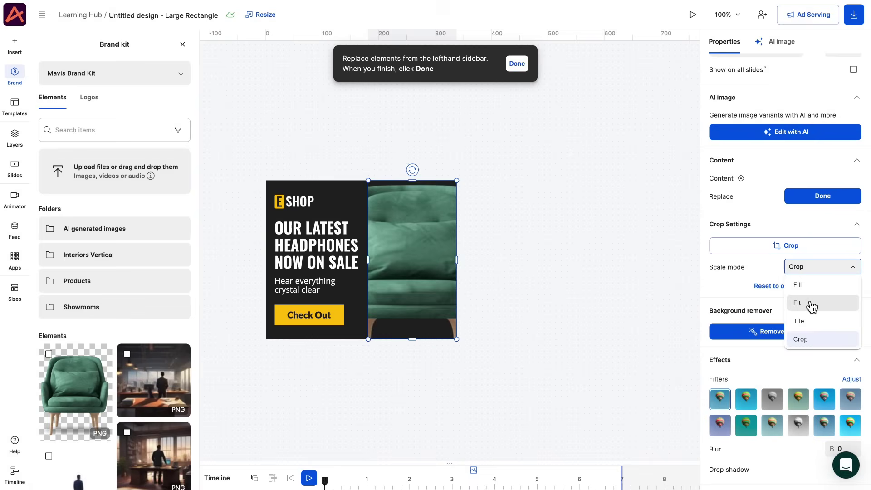
pyautogui.click(776, 240)
pyautogui.click(820, 203)
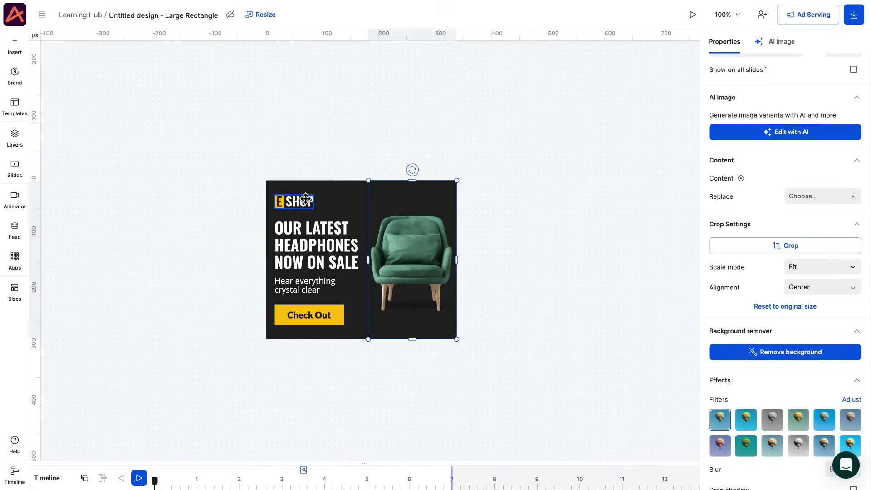
# Replace the E SHOP logo with the uploaded Logo Mavis.svg.
pyautogui.click(811, 378)
pyautogui.click(812, 382)
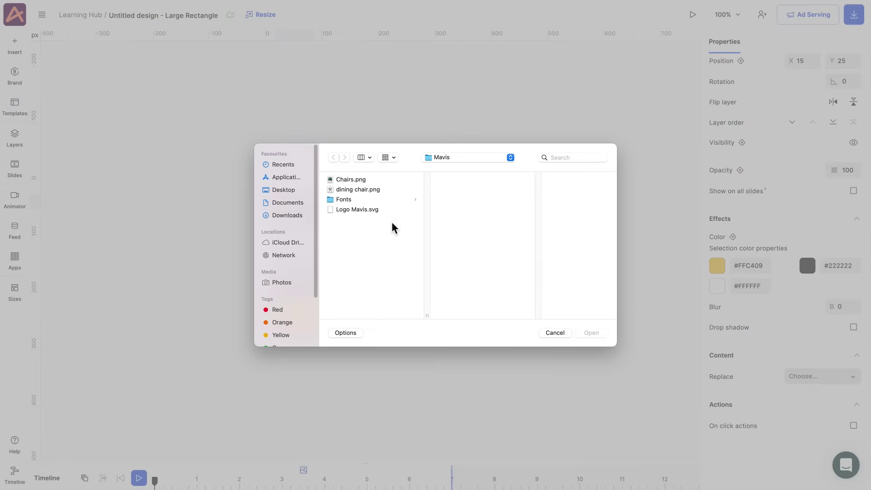
pyautogui.click(363, 210)
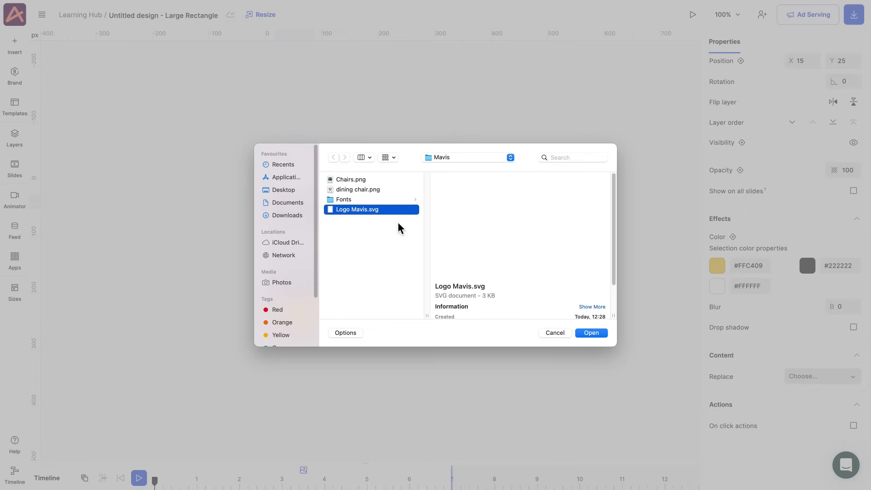
pyautogui.click(592, 333)
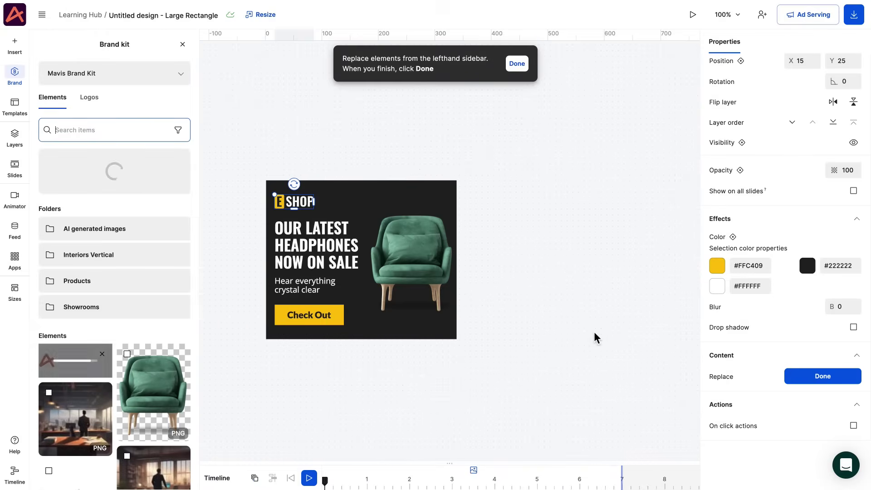
# Adjust the Mavis logo's colours to #D75227 and #FFFBFB.
pyautogui.click(808, 287)
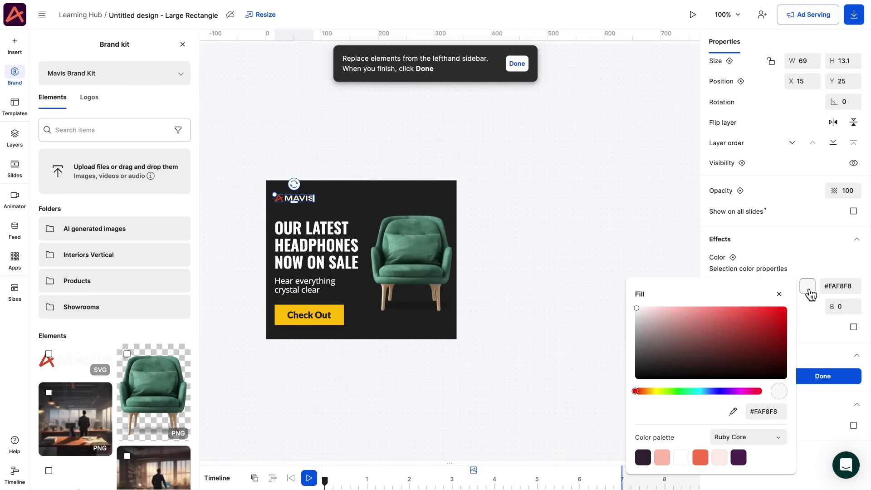
pyautogui.moveTo(674, 319); pyautogui.dragTo(639, 300)
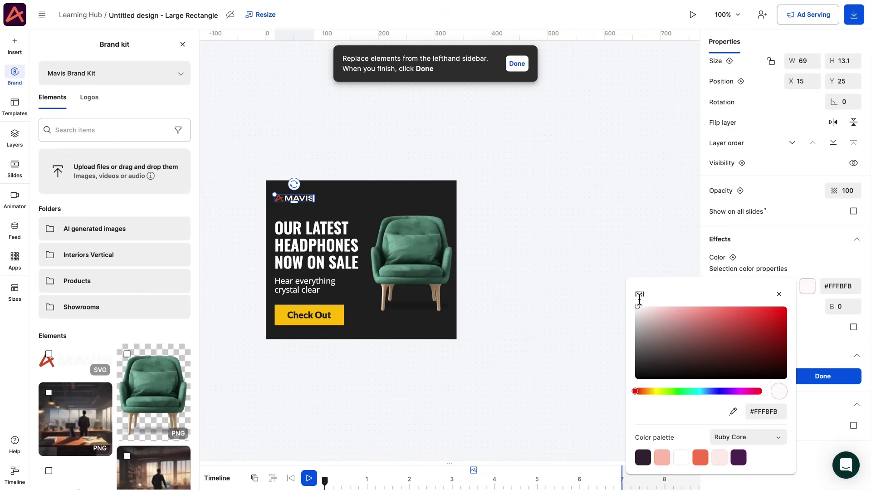
pyautogui.click(819, 381)
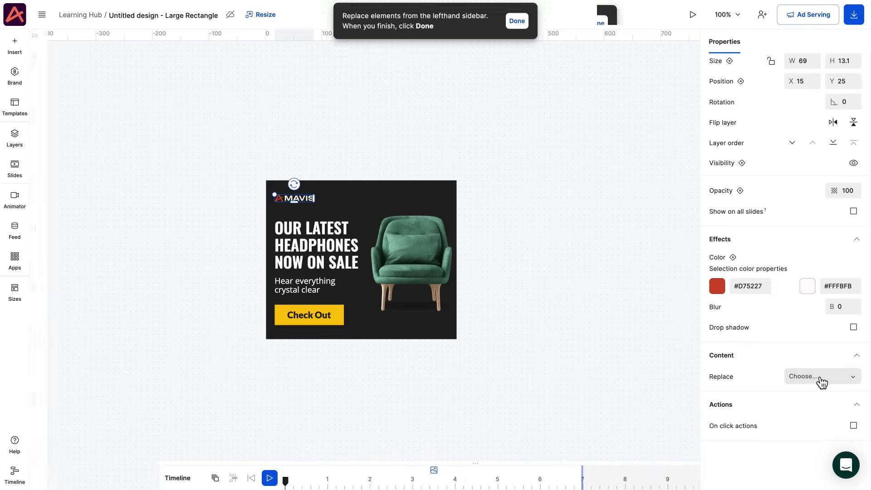
# Colour the Check Out button with the sampled logo red #D75328 and clear the old headline.
pyautogui.click(333, 312)
pyautogui.click(787, 257)
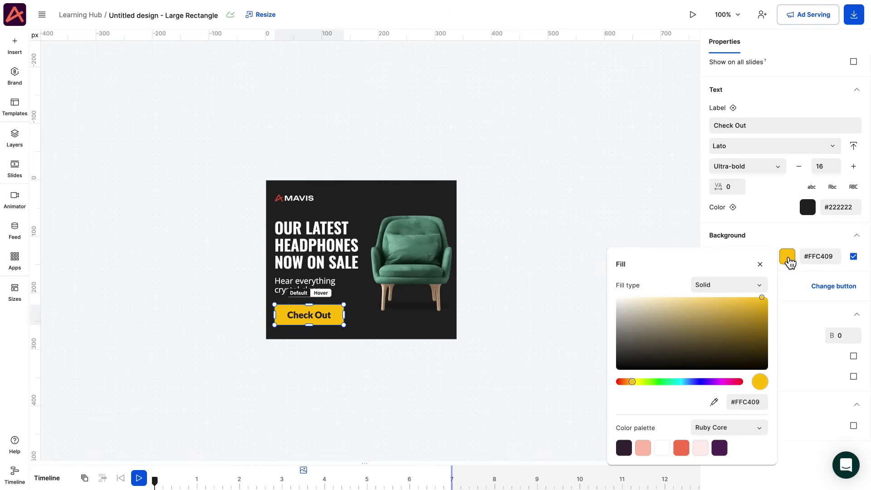
pyautogui.click(714, 402)
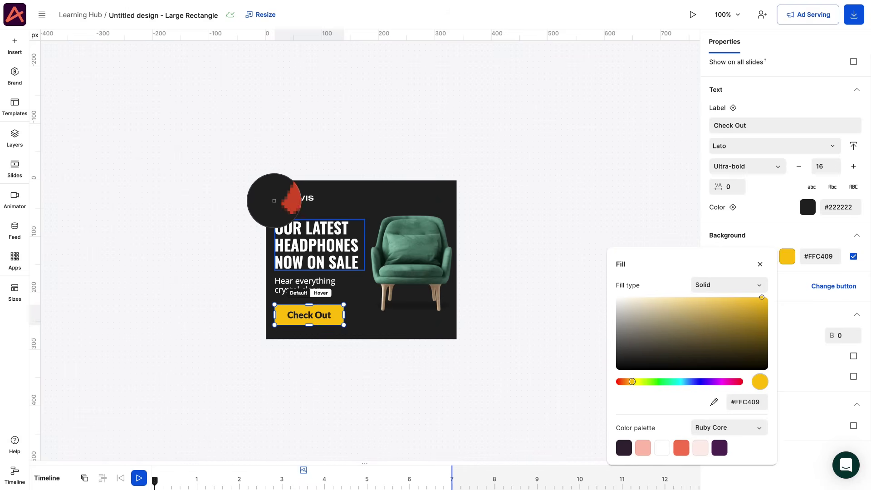
pyautogui.click(279, 203)
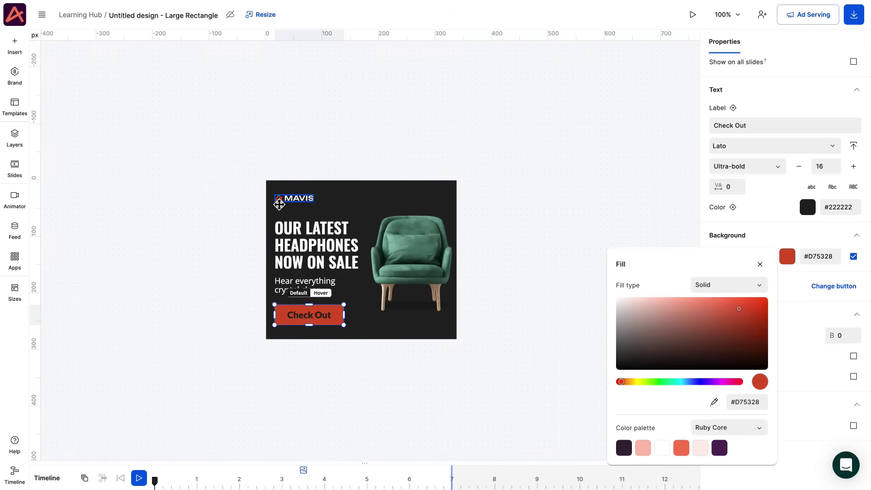
pyautogui.doubleClick(308, 242)
pyautogui.press('BackSpace')
# Set the headline to 'Taylor Dining Chair' and subtext to 'Add a stylish touch to your dining room'.
pyautogui.write('Taylor Dining')
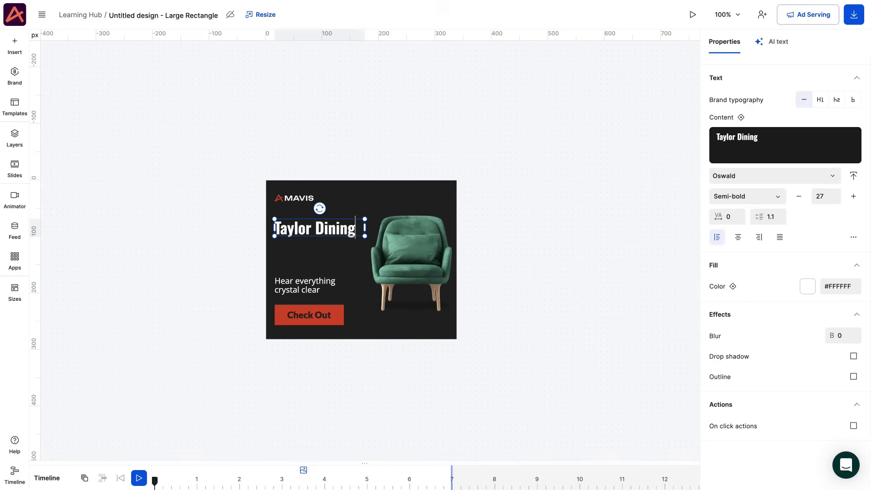
pyautogui.write(' Chair')
pyautogui.doubleClick(305, 284)
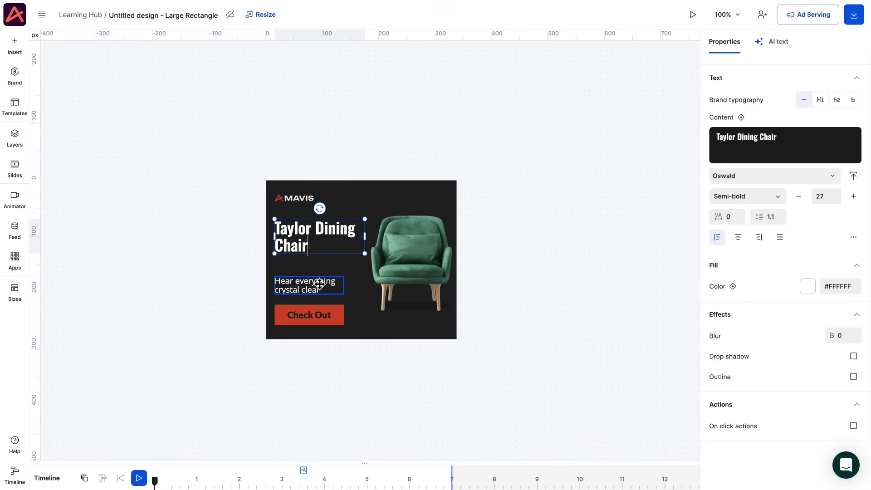
pyautogui.press('BackSpace')
pyautogui.write('Add a stylish touch')
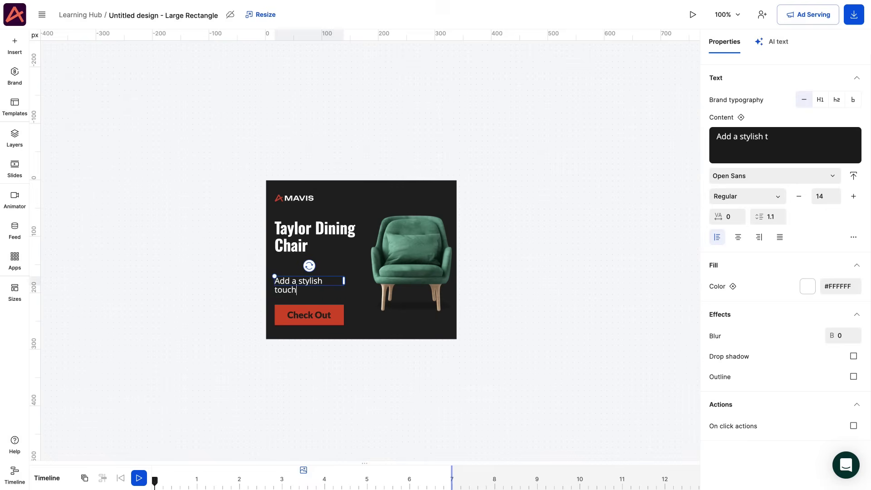
pyautogui.write(' to your dining room')
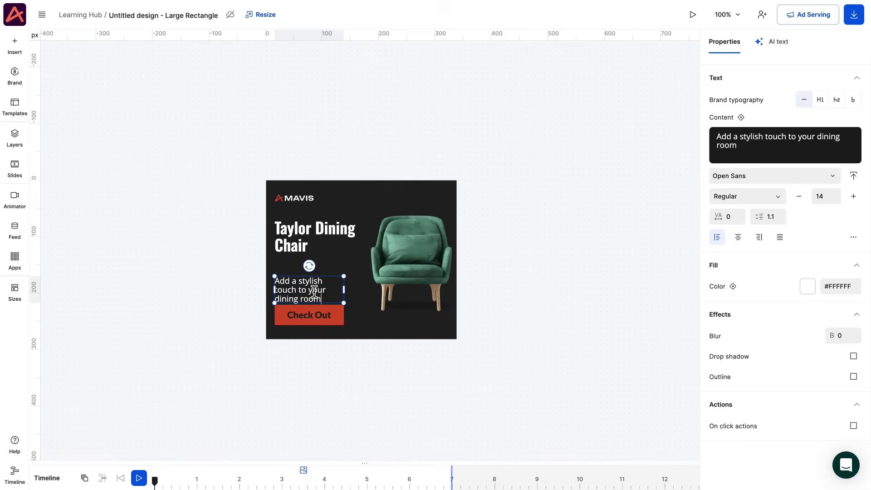
# Change the button label from 'Check Out' to 'Shop here'.
pyautogui.doubleClick(313, 315)
pyautogui.write('Shop here')
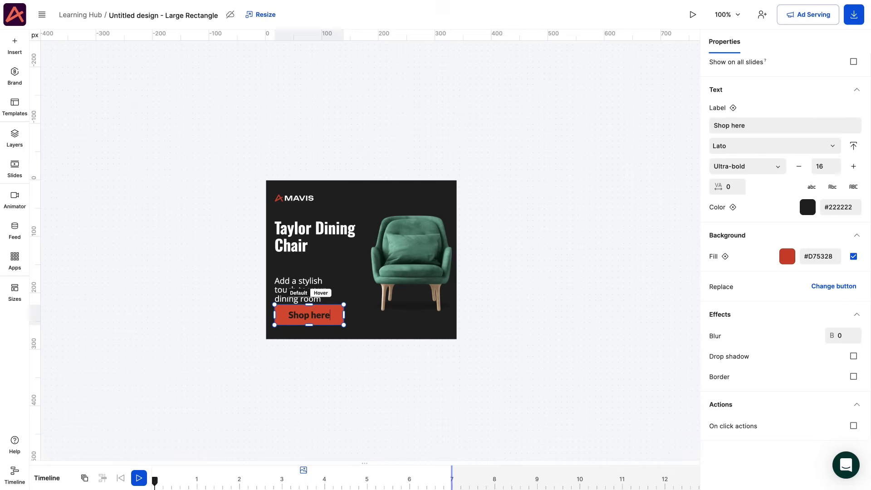
pyautogui.press('Escape')
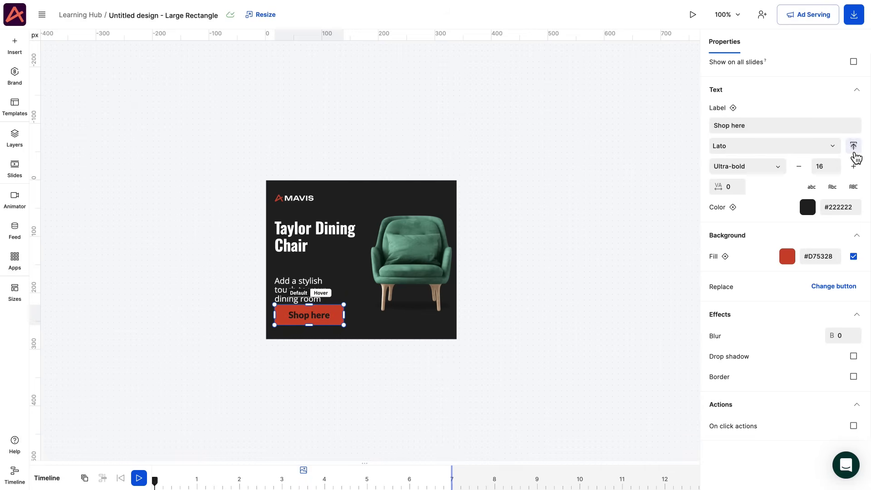
pyautogui.click(853, 145)
# Upload all eight Unbounded .ttf font files as a custom font family.
pyautogui.click(381, 200)
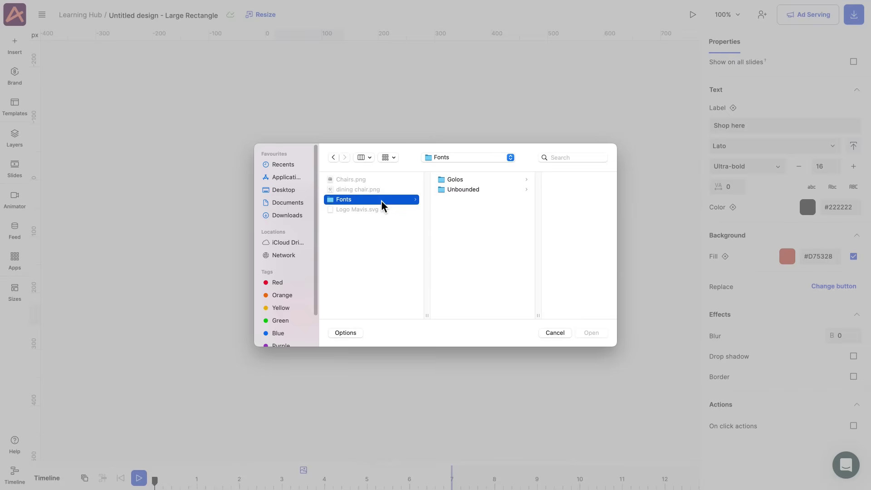
pyautogui.click(456, 190)
pyautogui.moveTo(565, 266); pyautogui.dragTo(527, 173)
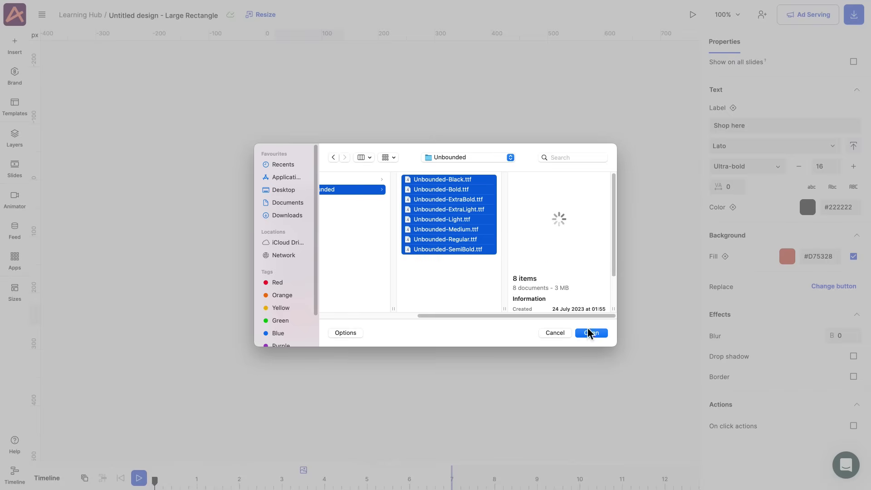
pyautogui.click(588, 329)
pyautogui.click(502, 317)
pyautogui.click(517, 354)
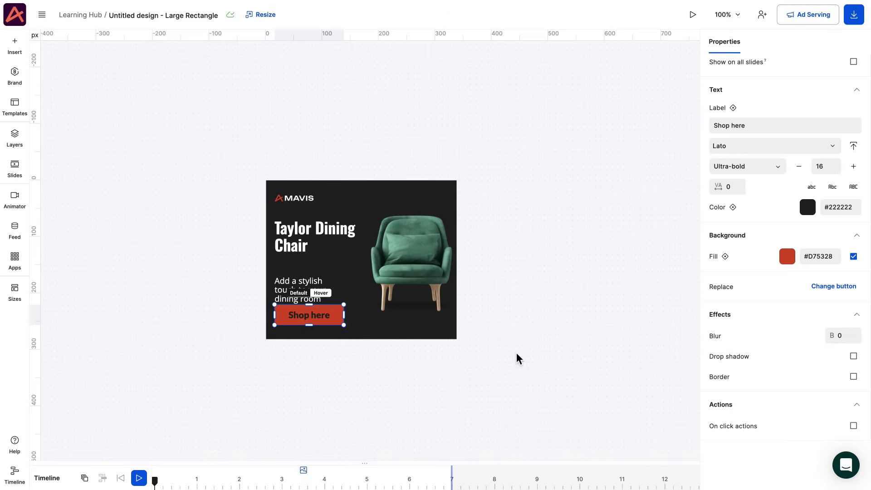
# Make the button text Unbounded Regular in white.
pyautogui.click(728, 169)
pyautogui.click(729, 221)
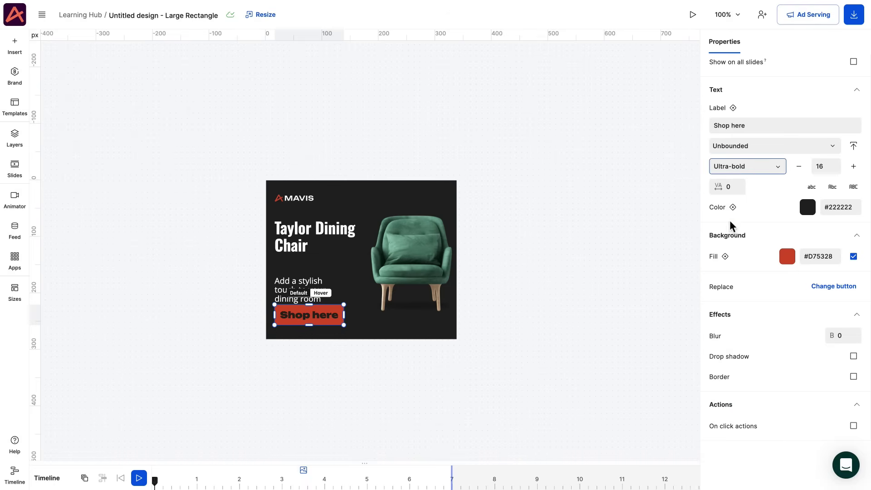
pyautogui.click(807, 206)
pyautogui.moveTo(711, 254); pyautogui.dragTo(610, 213)
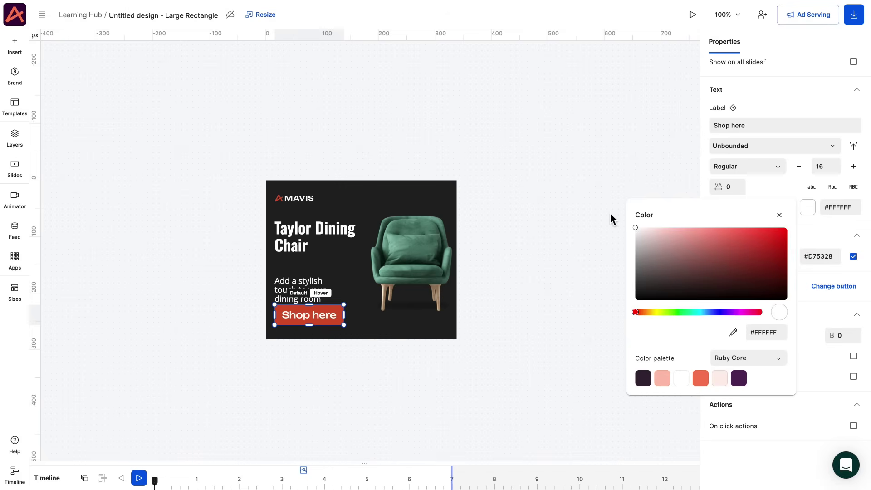
# Set the headline to Unbounded Bold, size 28, line height 1.
pyautogui.click(318, 236)
pyautogui.click(723, 177)
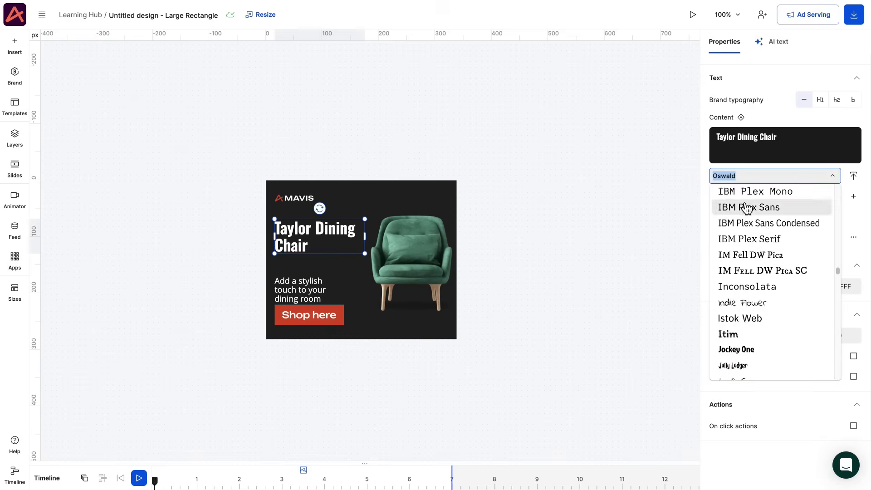
pyautogui.scroll(10, 744, 206)
pyautogui.click(743, 225)
pyautogui.click(853, 196)
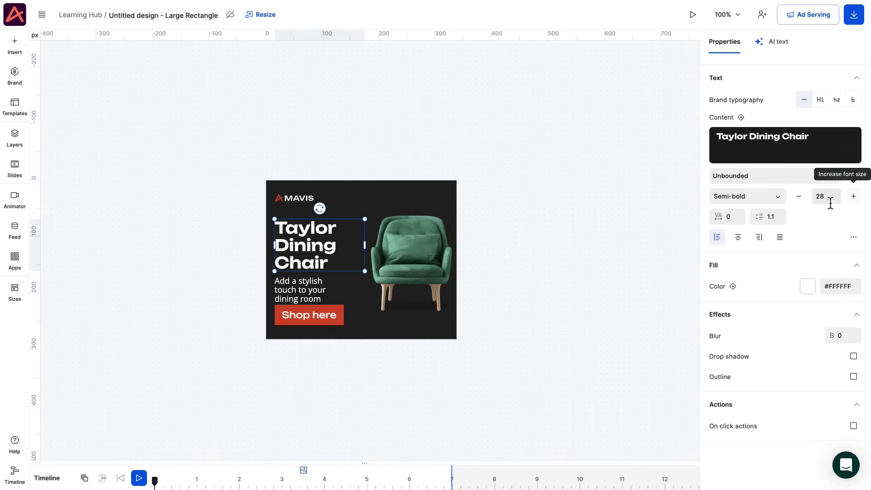
pyautogui.click(746, 196)
pyautogui.click(739, 302)
pyautogui.click(774, 217)
pyautogui.write('1')
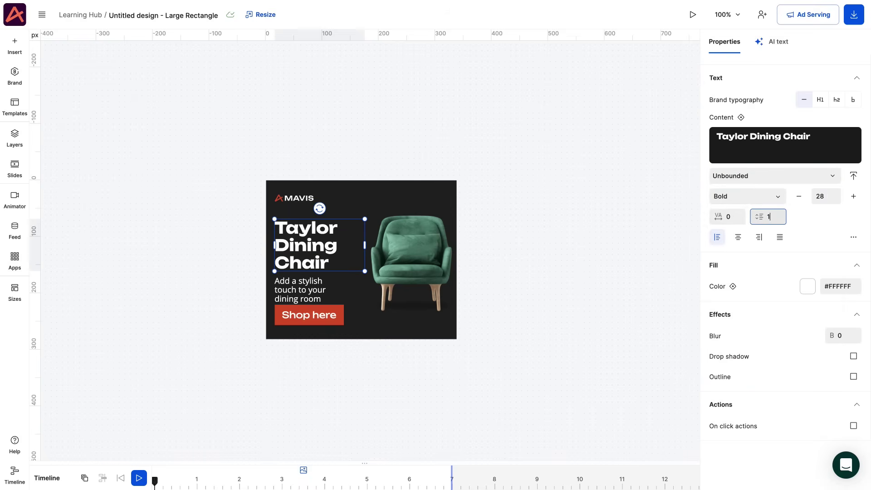
pyautogui.click(739, 218)
# Set the subtitle to Golos Text 12, line height 1.3, and narrow its box.
pyautogui.click(281, 284)
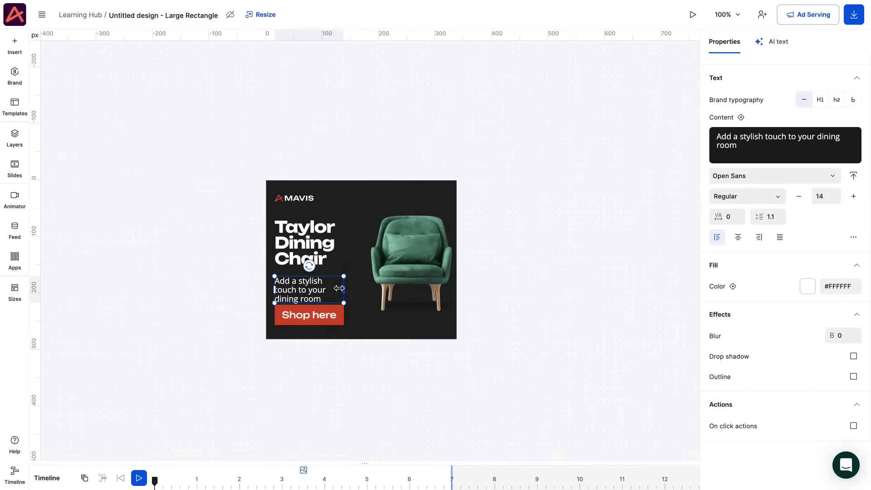
pyautogui.click(832, 176)
pyautogui.moveTo(835, 288); pyautogui.dragTo(840, 179)
pyautogui.click(743, 212)
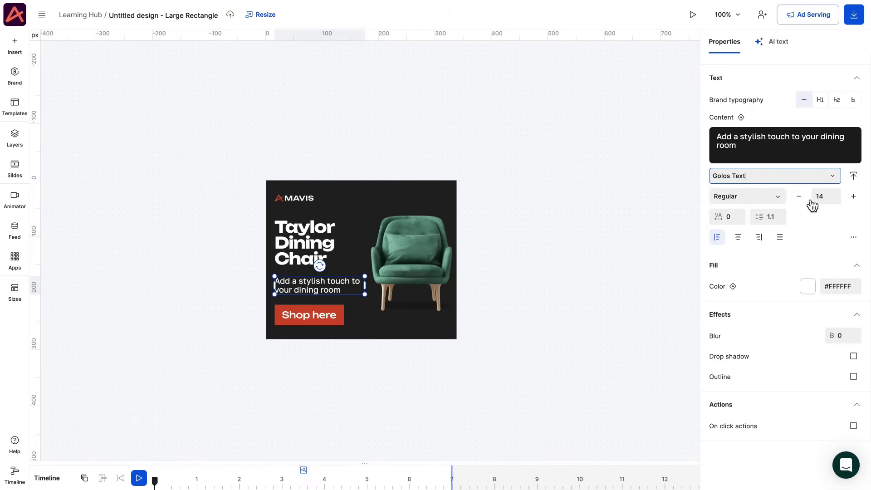
pyautogui.click(780, 219)
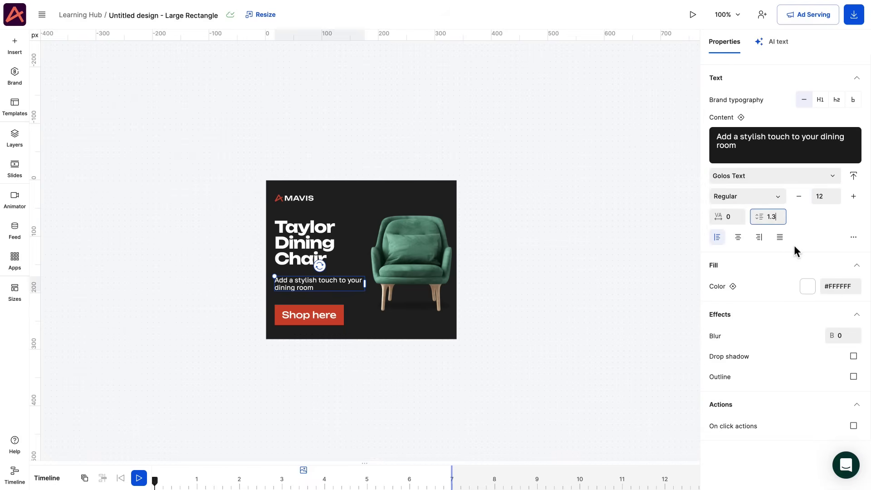
pyautogui.moveTo(364, 283); pyautogui.dragTo(358, 283)
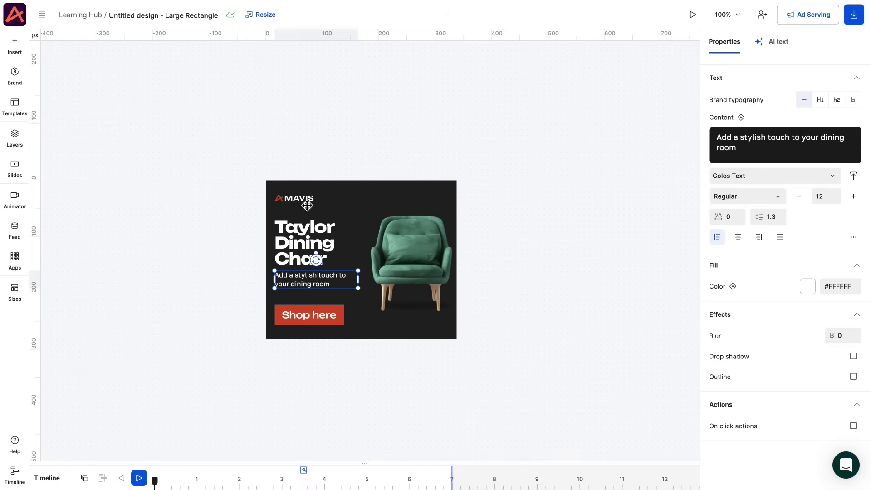
# Shift the logo-and-text column 12 px right and the chair image slightly left.
pyautogui.click(301, 244)
pyautogui.moveTo(300, 249); pyautogui.dragTo(306, 249)
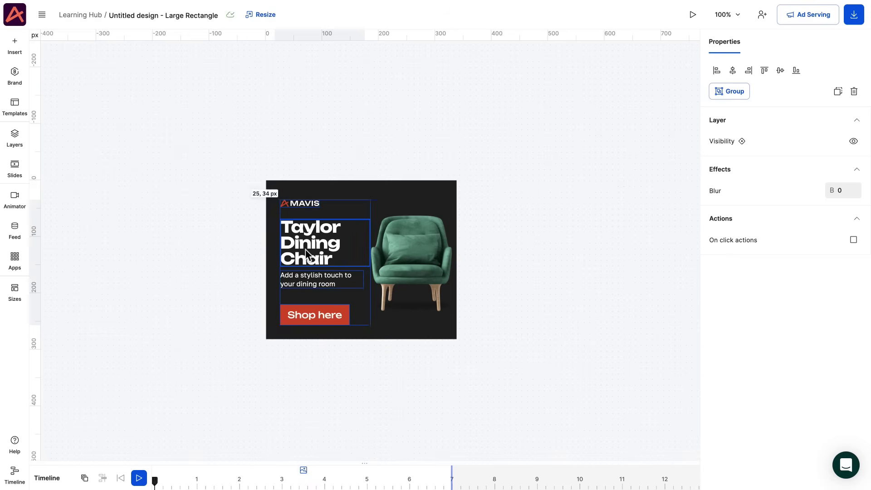
pyautogui.moveTo(425, 271); pyautogui.dragTo(418, 272)
# Change the ad background fill to dark green #003E3A, leaving no border.
pyautogui.click(685, 190)
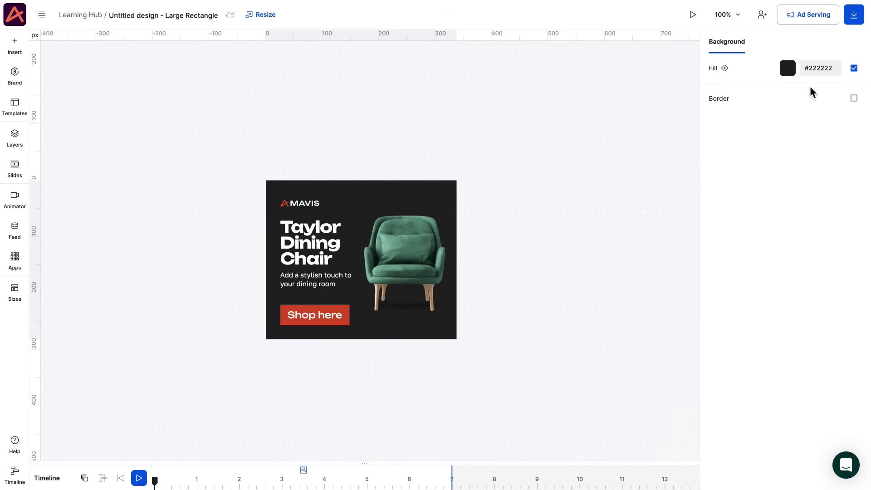
pyautogui.click(815, 73)
pyautogui.write('#00')
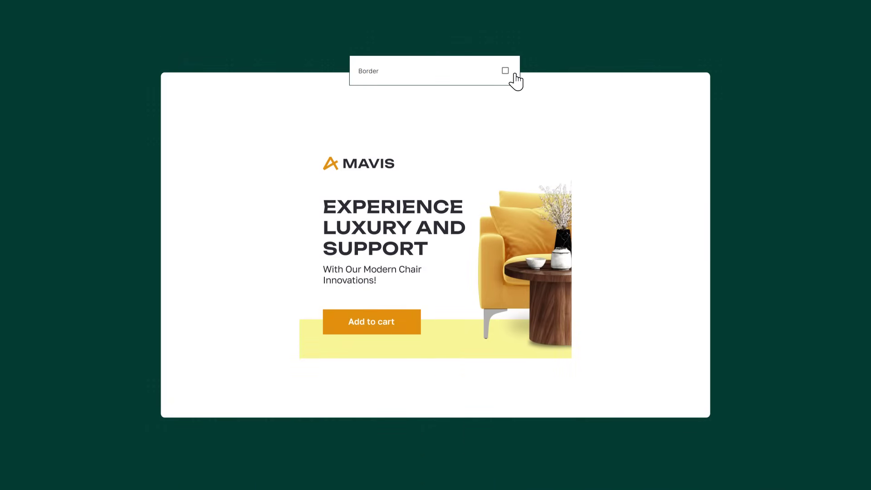
pyautogui.click(506, 72)
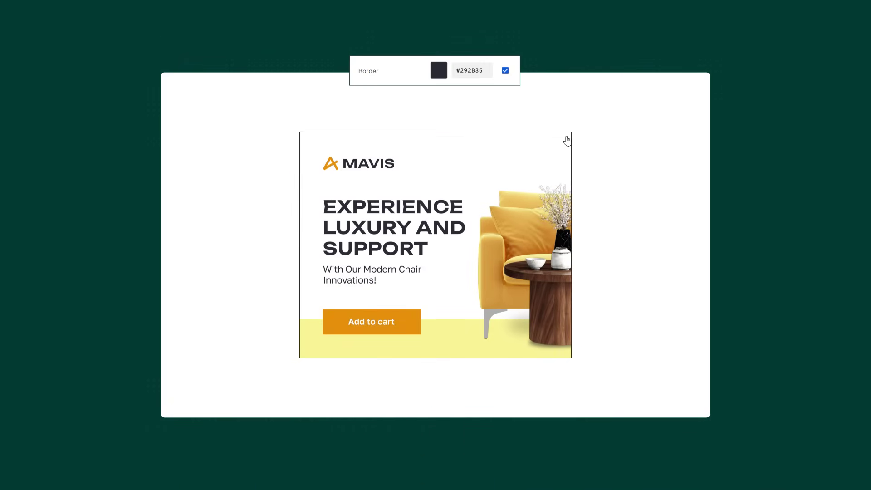
pyautogui.click(505, 71)
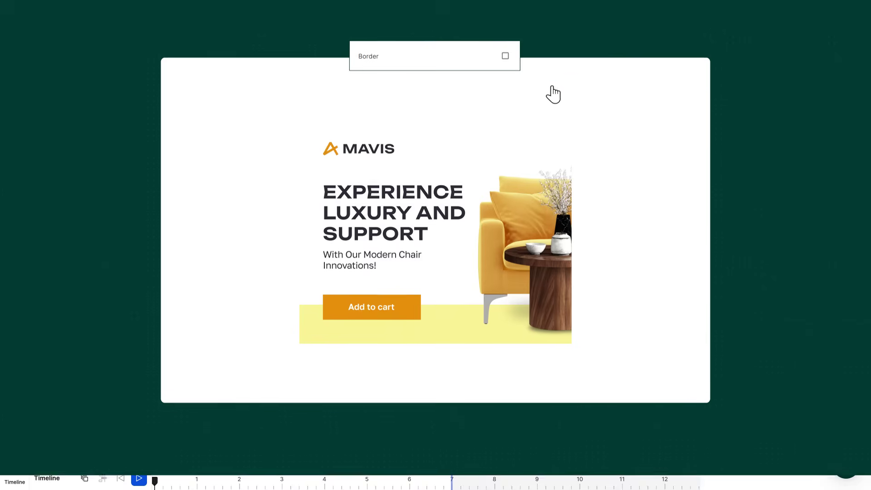
# Insert a square shape and move Shape 1 to the bottom of the layers.
pyautogui.click(15, 49)
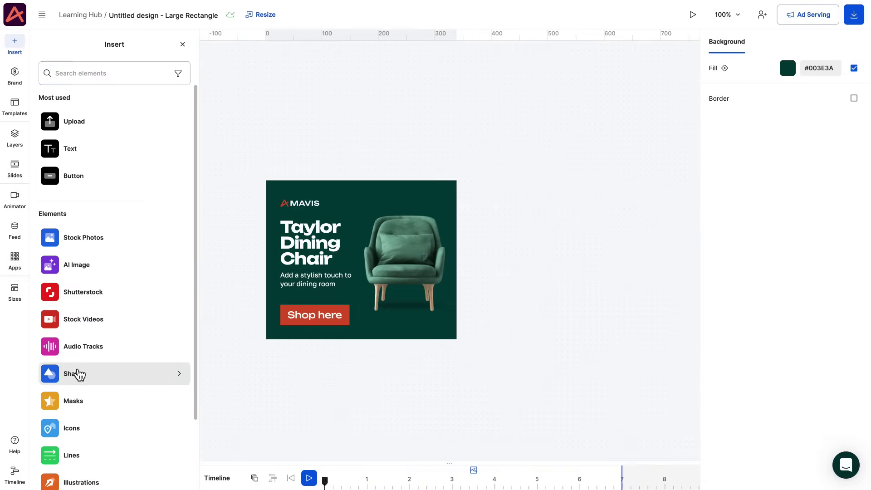
pyautogui.click(74, 373)
pyautogui.click(62, 110)
pyautogui.click(15, 136)
pyautogui.moveTo(68, 87); pyautogui.dragTo(64, 211)
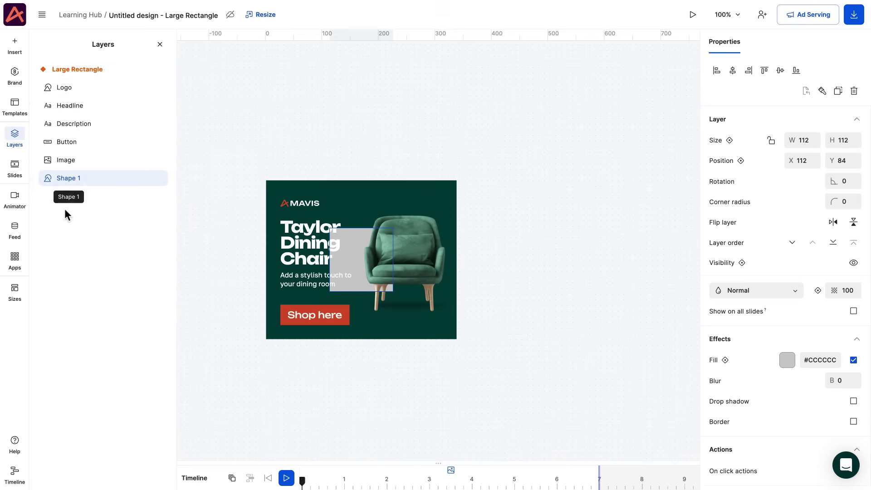
pyautogui.click(160, 44)
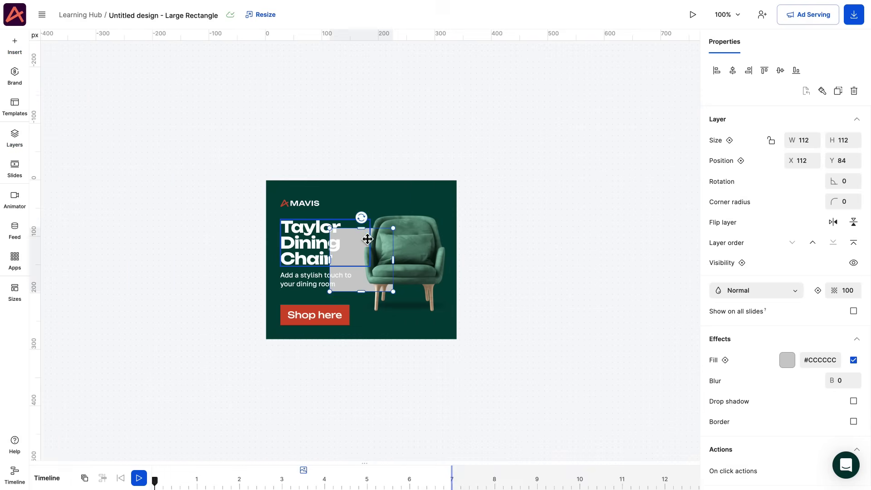
# Resize the rectangle to 233×418, rotate it to 338°, and fill it #025e4b.
pyautogui.moveTo(361, 228); pyautogui.dragTo(361, 154)
pyautogui.moveTo(361, 291); pyautogui.dragTo(361, 391)
pyautogui.moveTo(361, 144); pyautogui.dragTo(313, 153)
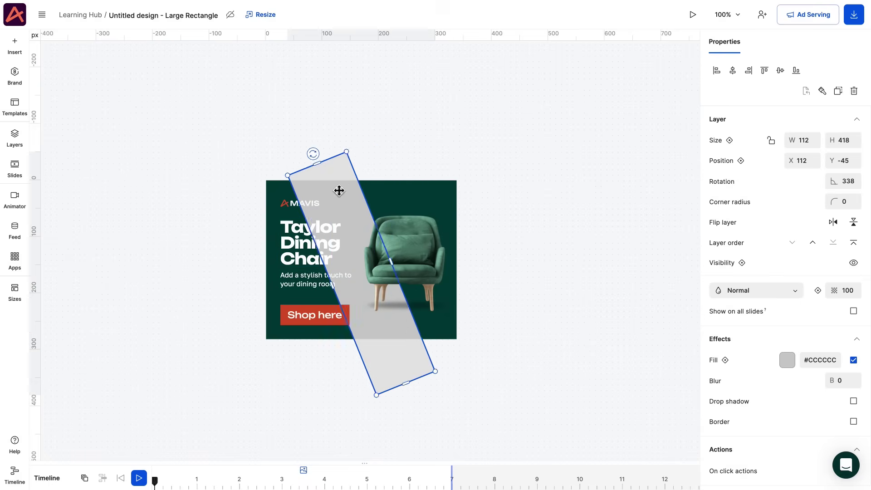
pyautogui.moveTo(339, 188); pyautogui.dragTo(394, 186)
pyautogui.moveTo(429, 247); pyautogui.dragTo(494, 217)
pyautogui.click(811, 360)
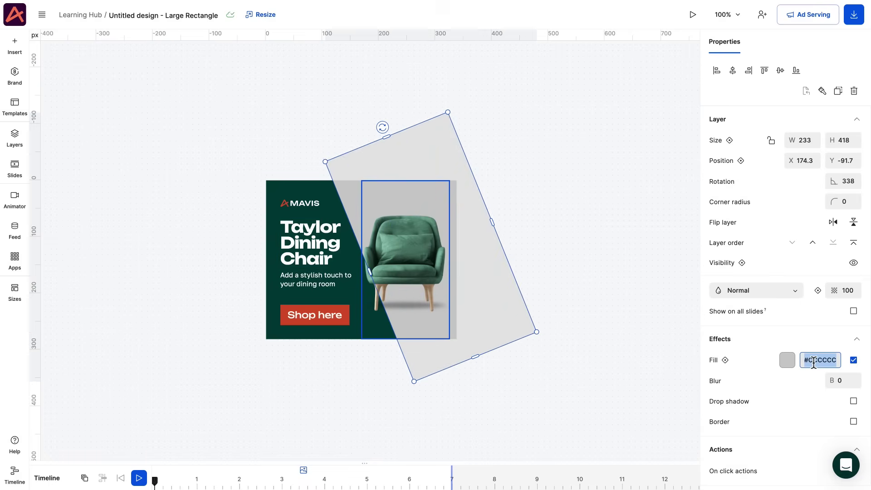
pyautogui.write('025e4b')
pyautogui.press('Return')
pyautogui.click(329, 377)
pyautogui.scroll(-1, 328, 375)
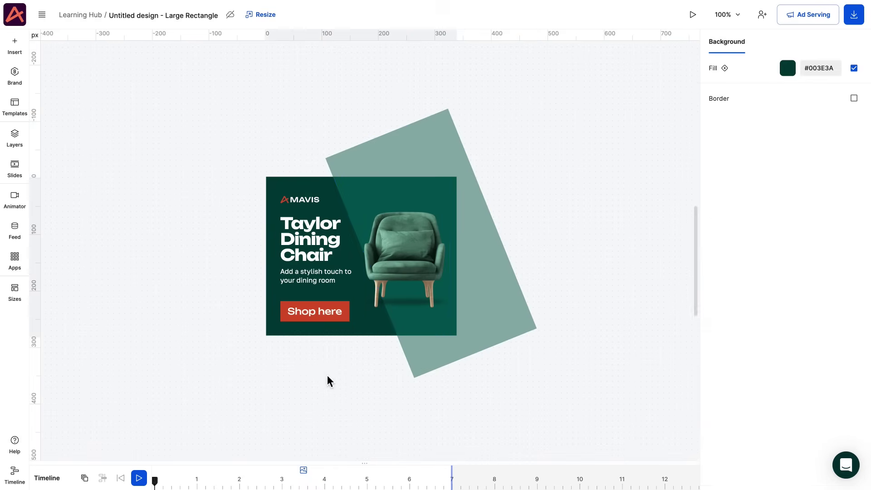
# Preview the animation and apply the Cross animation template to the banner.
pyautogui.click(56, 480)
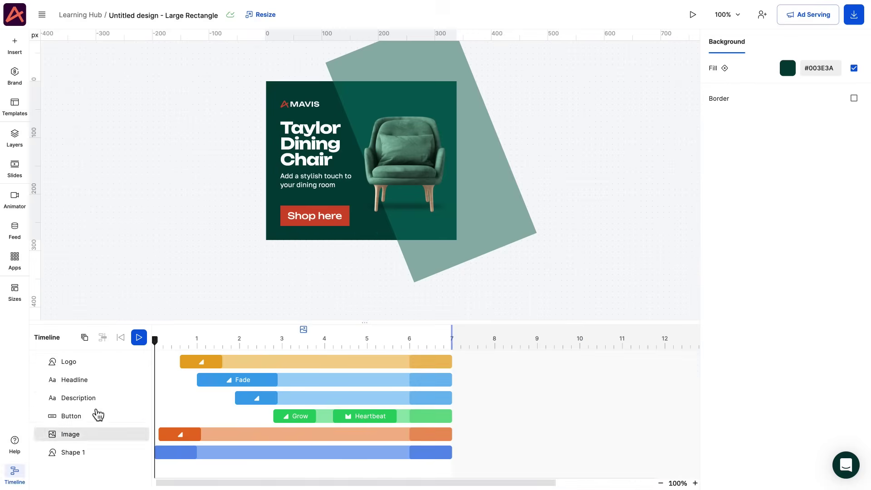
pyautogui.click(139, 337)
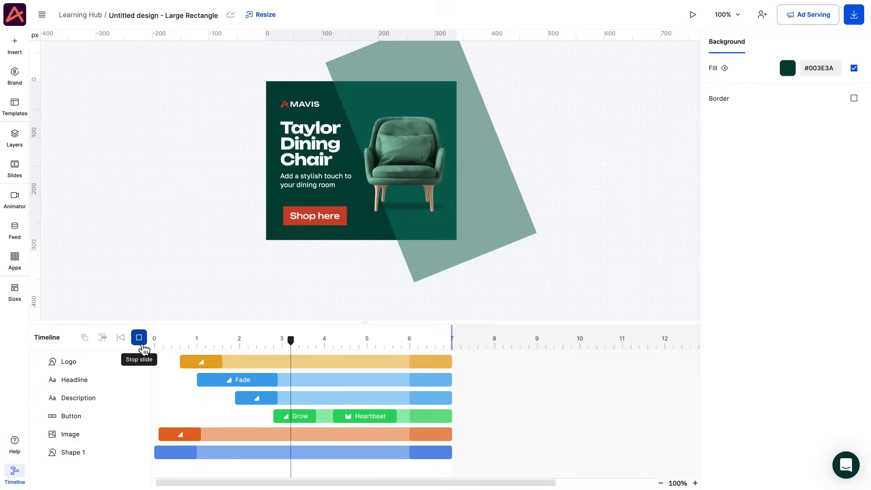
pyautogui.click(142, 345)
pyautogui.click(15, 200)
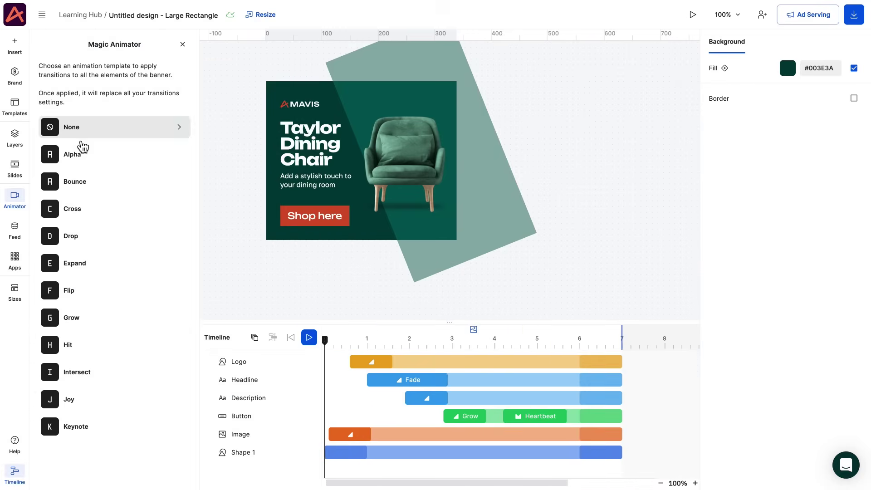
pyautogui.click(81, 149)
pyautogui.click(852, 250)
pyautogui.click(851, 250)
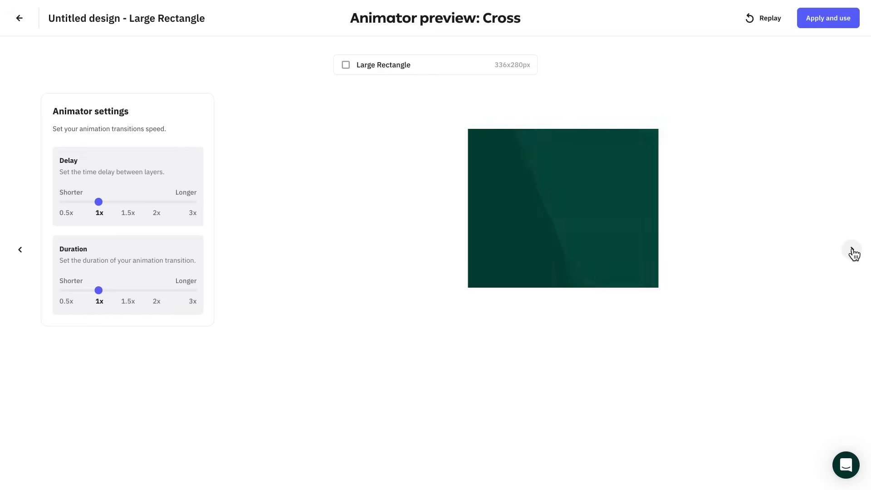
pyautogui.click(828, 18)
# Make the chair image slide in right to left, replay it, and close the template panel.
pyautogui.click(408, 182)
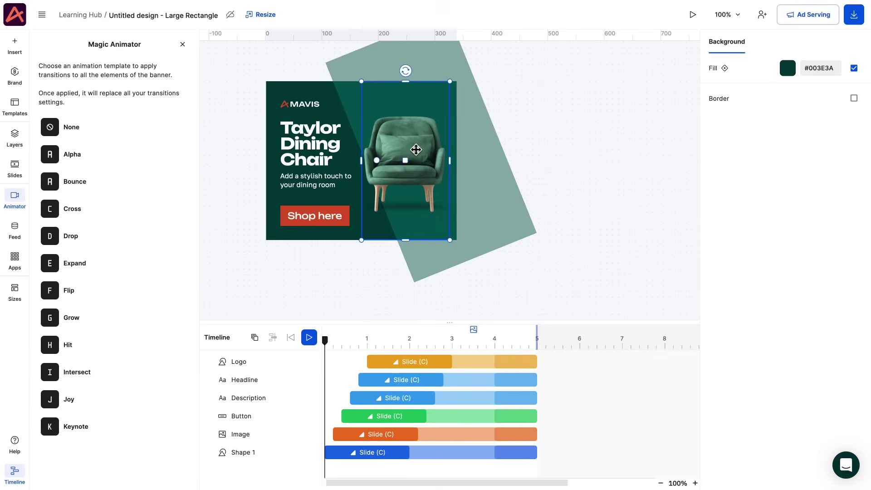
pyautogui.click(379, 436)
pyautogui.click(363, 298)
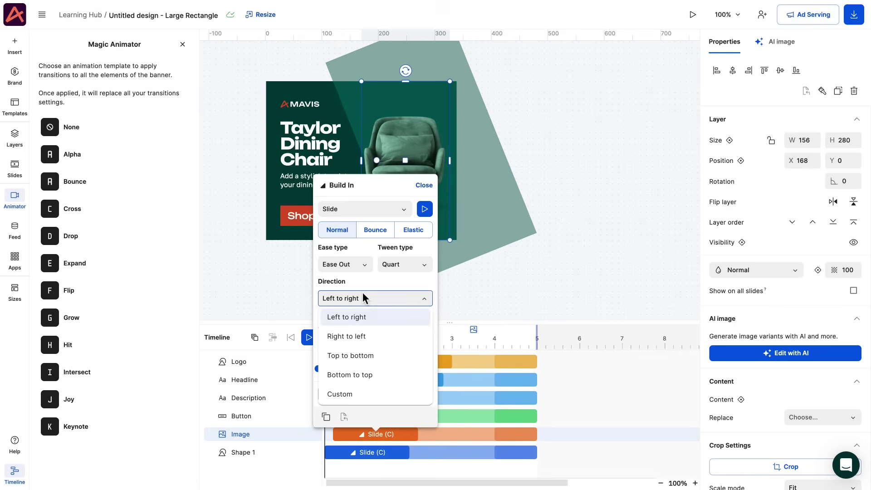
pyautogui.click(363, 334)
pyautogui.click(289, 298)
pyautogui.click(308, 337)
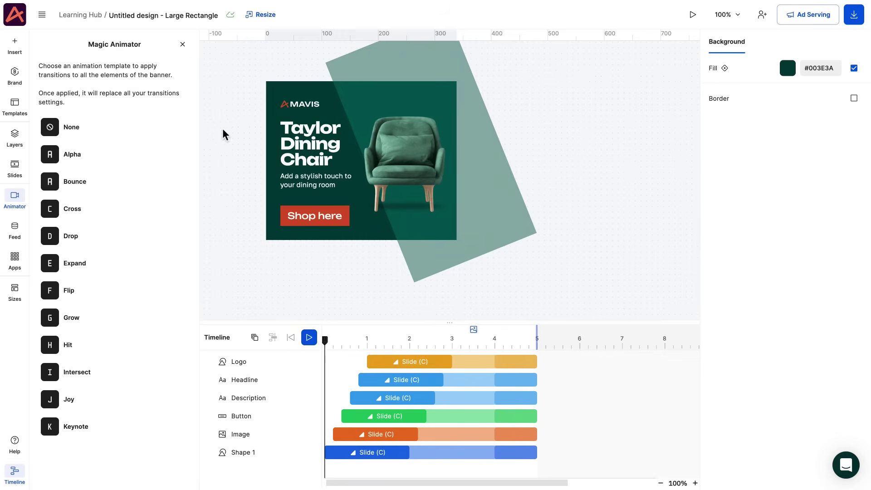
pyautogui.click(182, 45)
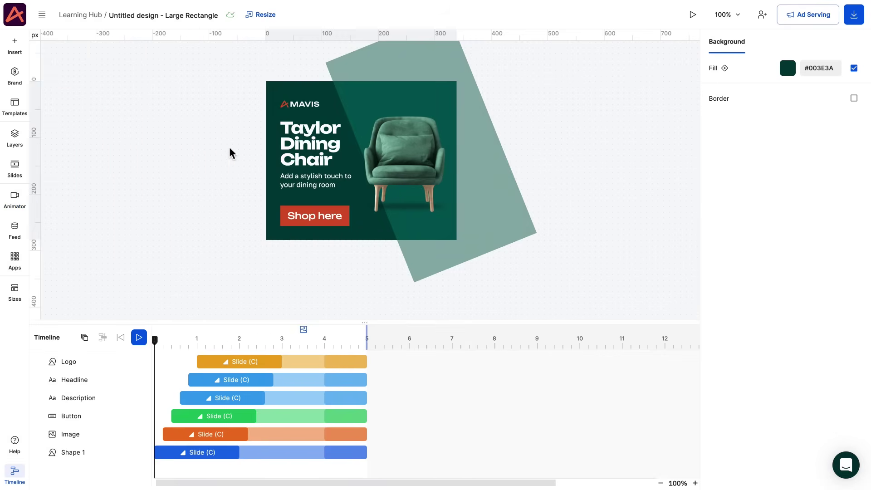
# Rename the design to 'dining chair campaign' and add it to the custom templates.
pyautogui.click(158, 15)
pyautogui.write('dining chair campaign')
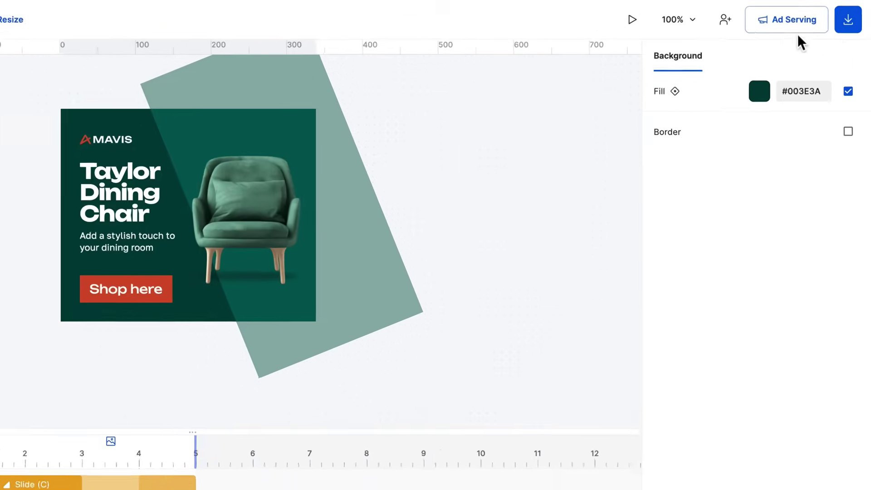
pyautogui.click(853, 17)
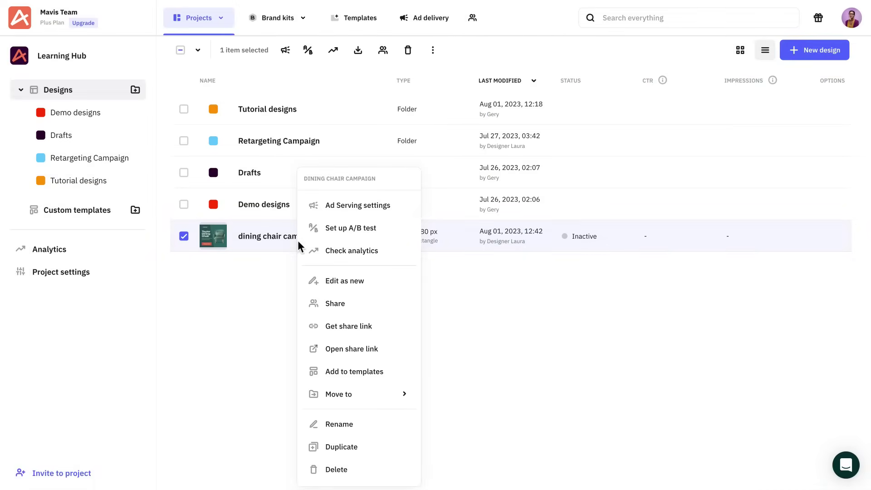
pyautogui.click(338, 372)
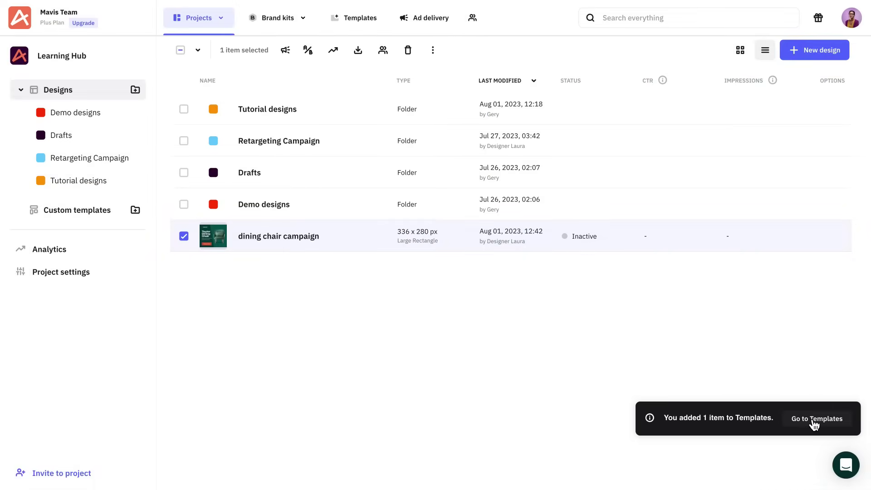
pyautogui.click(811, 421)
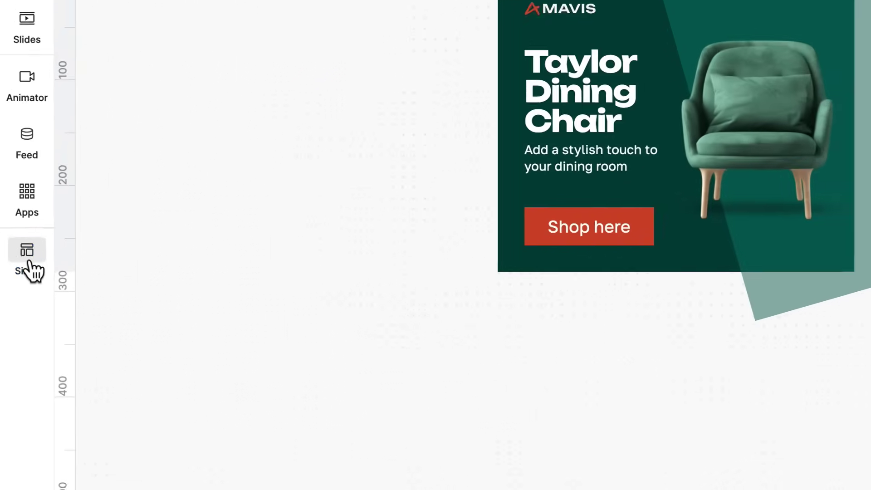
# Select the whole Display group of ad sizes and apply all 25 to the design.
pyautogui.click(16, 294)
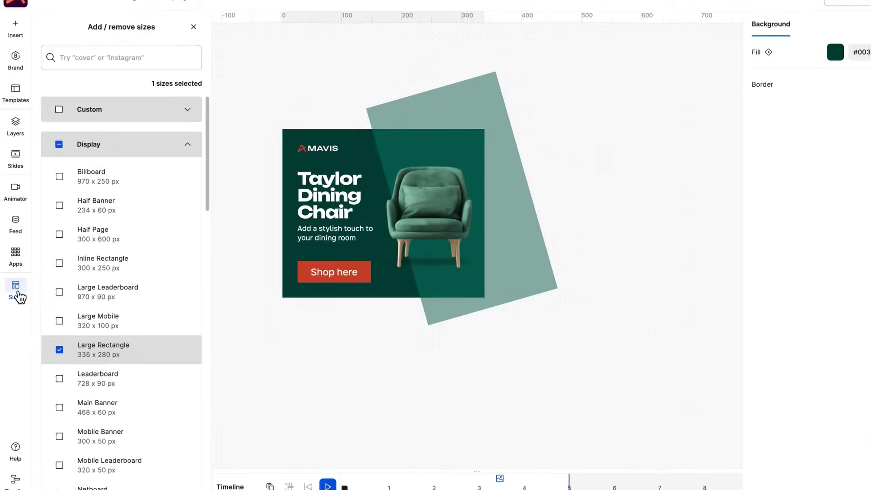
pyautogui.click(55, 155)
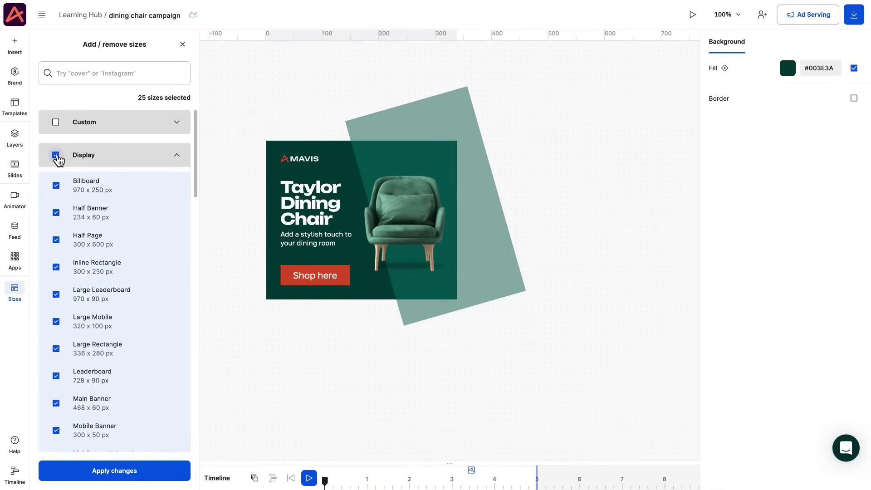
pyautogui.click(116, 474)
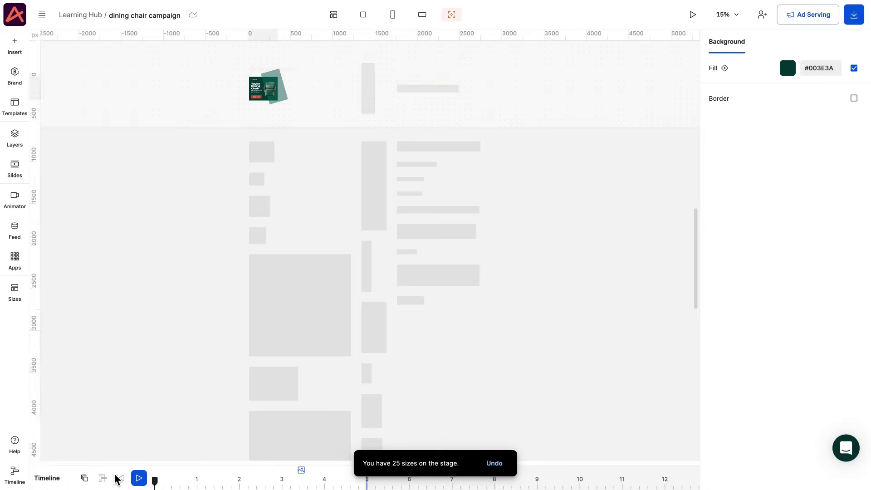
pyautogui.scroll(1, 341, 103)
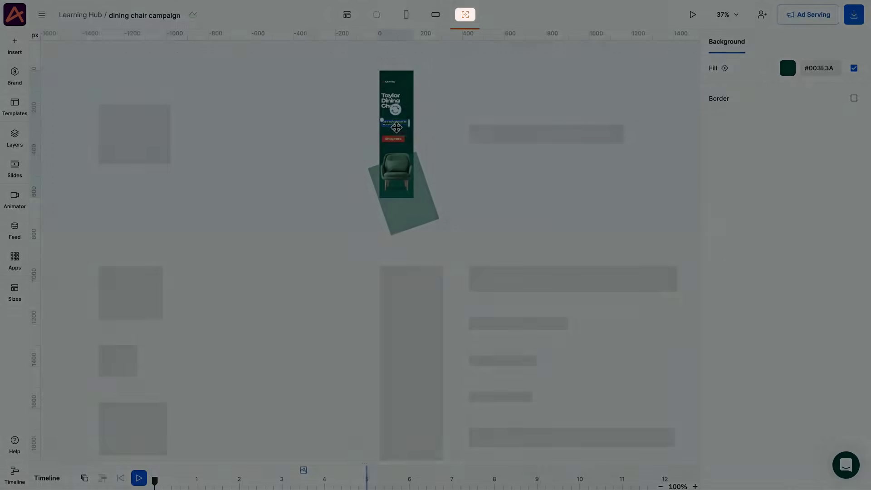
pyautogui.click(394, 123)
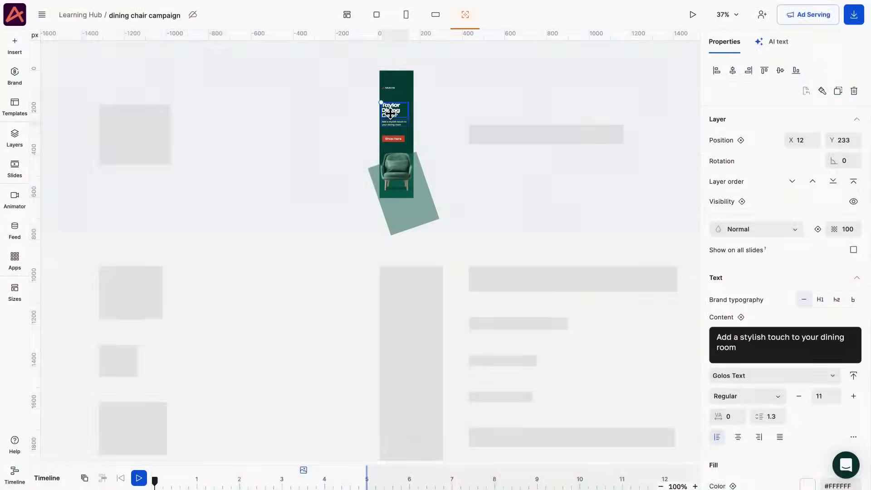
# Shift the Leaderboard 728 x 90 headline slightly left to 120, 30 px beside the chair.
pyautogui.click(389, 87)
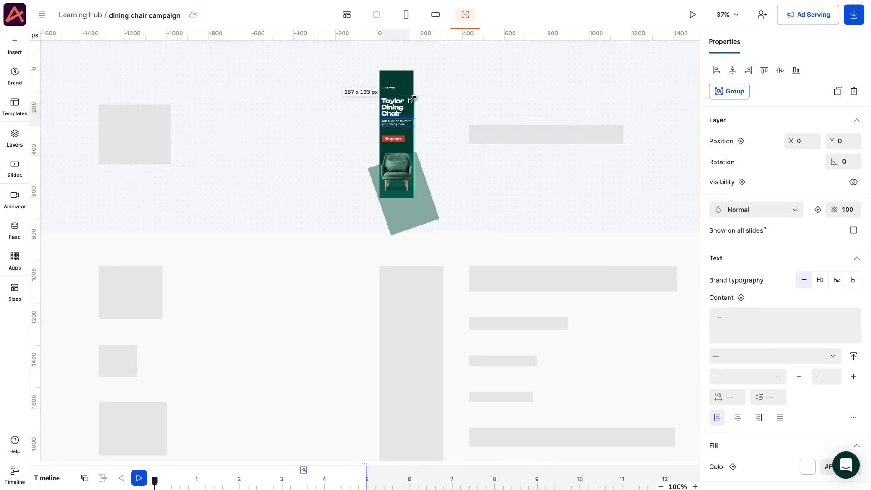
pyautogui.click(390, 87)
pyautogui.press('Escape')
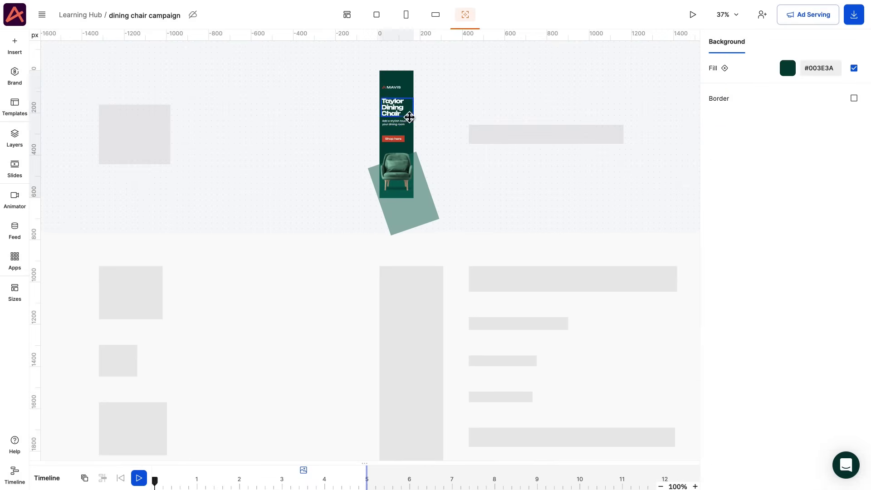
pyautogui.press('Escape')
pyautogui.doubleClick(485, 131)
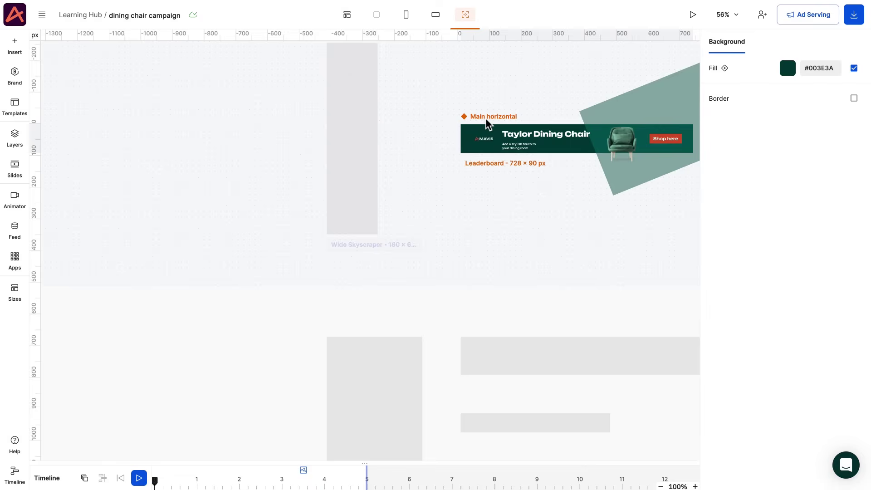
pyautogui.click(405, 207)
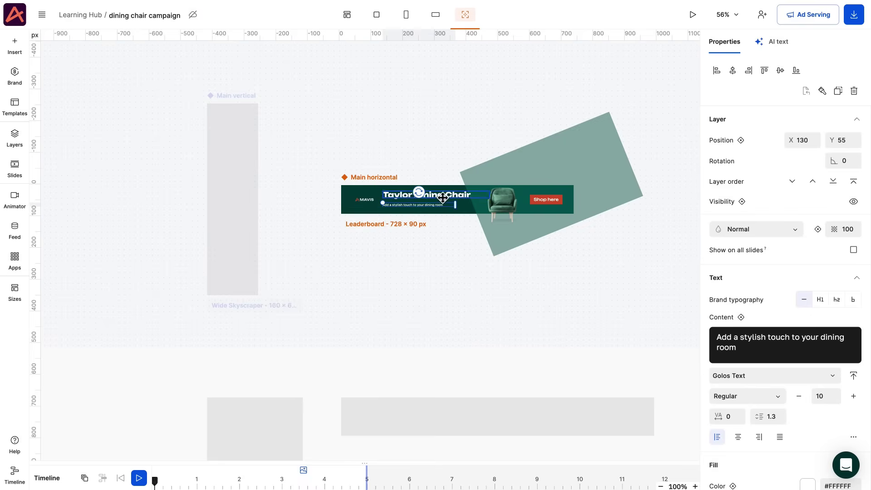
pyautogui.moveTo(446, 200); pyautogui.dragTo(434, 203)
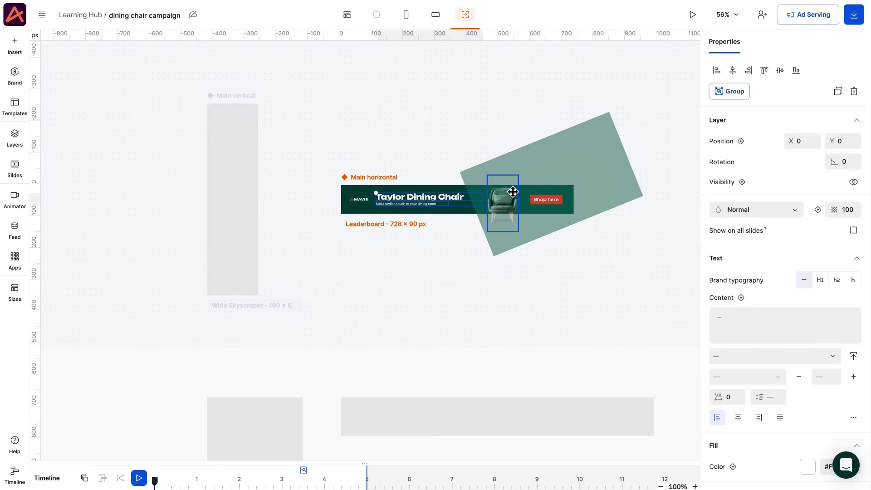
pyautogui.click(557, 170)
pyautogui.click(444, 155)
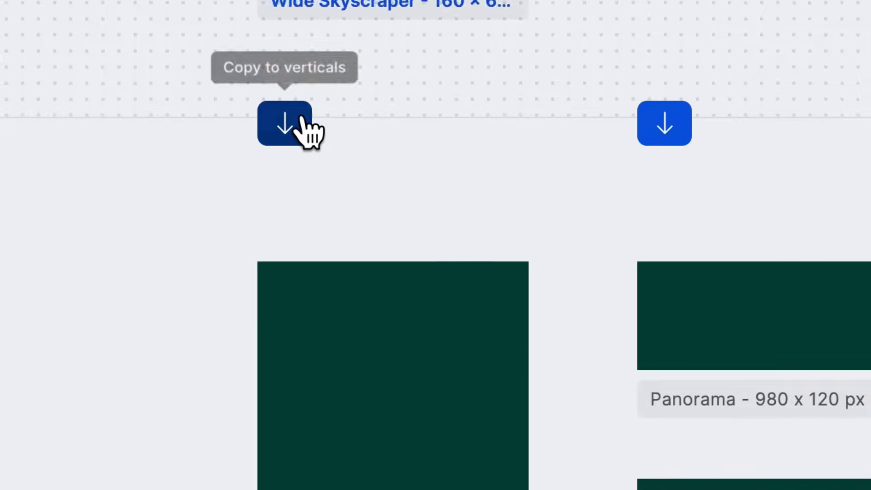
# Copy the masters' elements and properties to all vertical and all horizontal sizes.
pyautogui.click(218, 348)
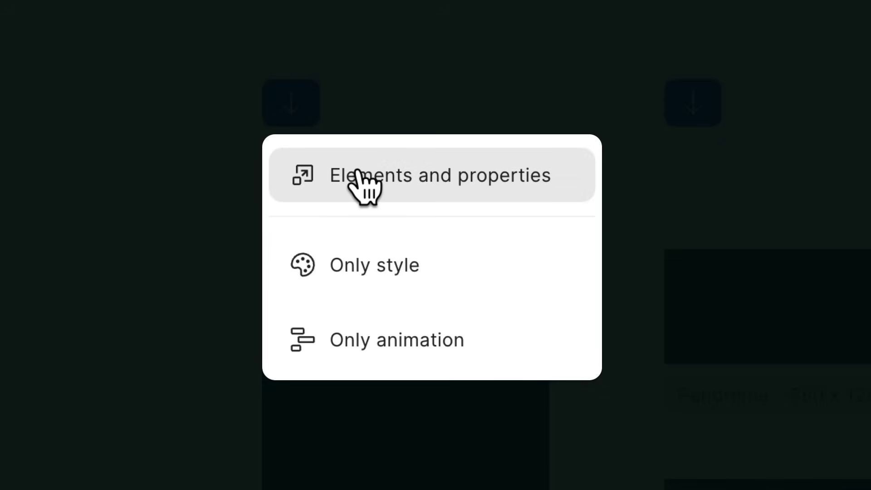
pyautogui.click(358, 176)
pyautogui.click(510, 114)
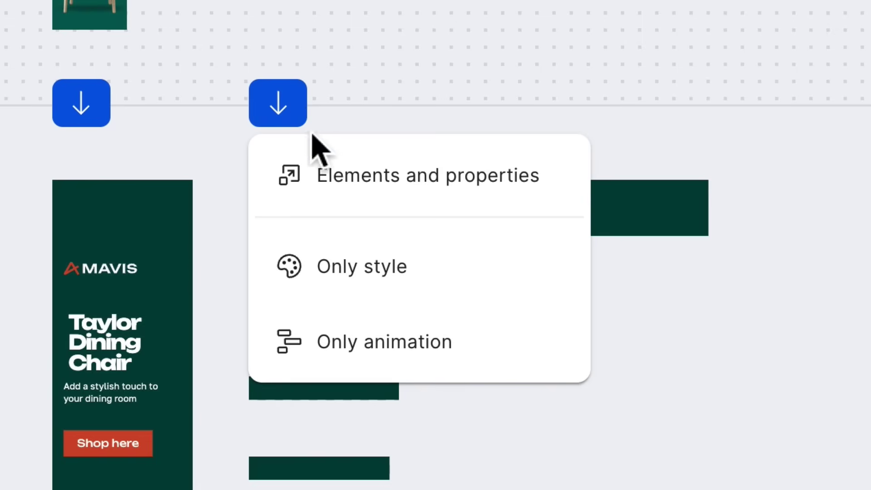
pyautogui.click(330, 172)
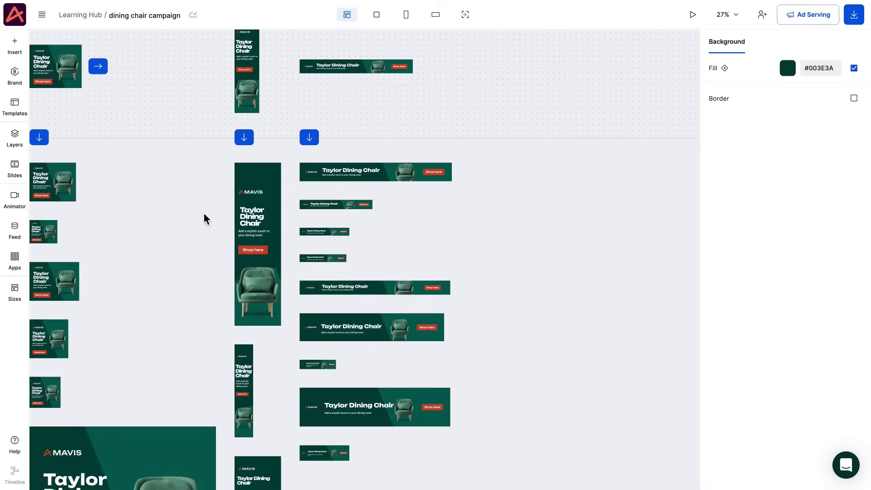
pyautogui.moveTo(204, 218); pyautogui.dragTo(311, 244)
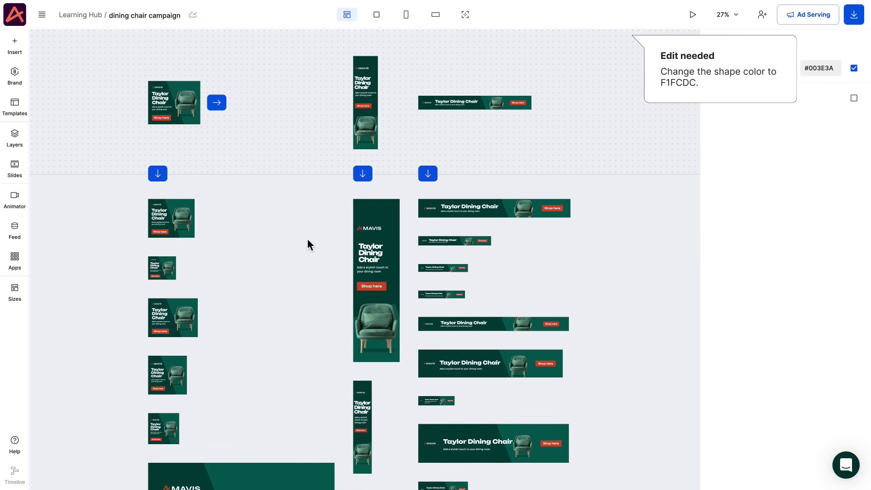
# Fill the Shape 1 layer with pale green #F1FCDC across every banner size.
pyautogui.click(22, 141)
pyautogui.click(93, 208)
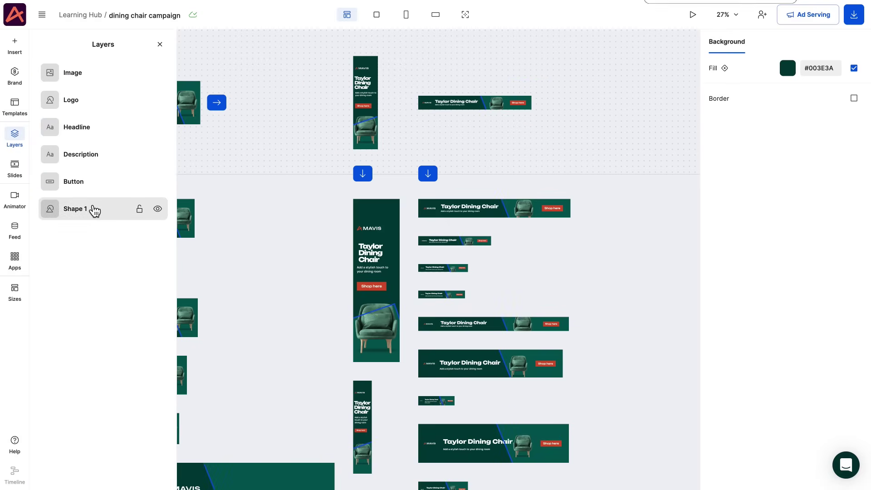
pyautogui.click(94, 210)
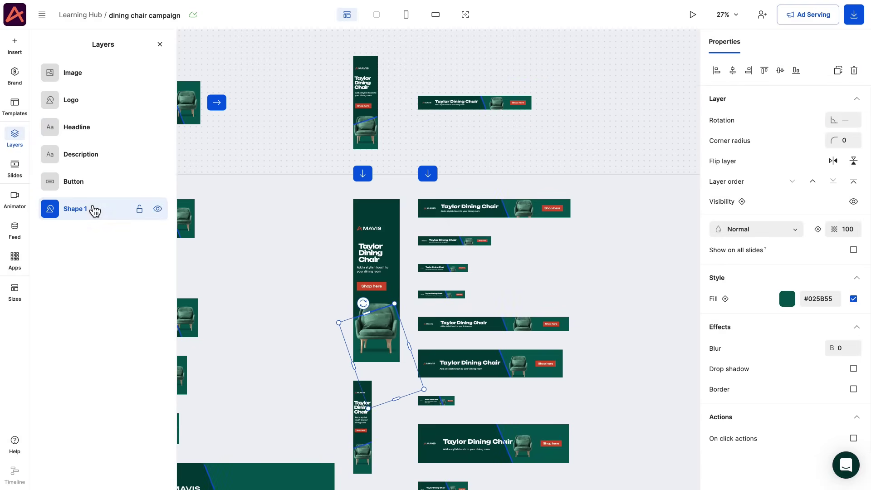
pyautogui.click(816, 299)
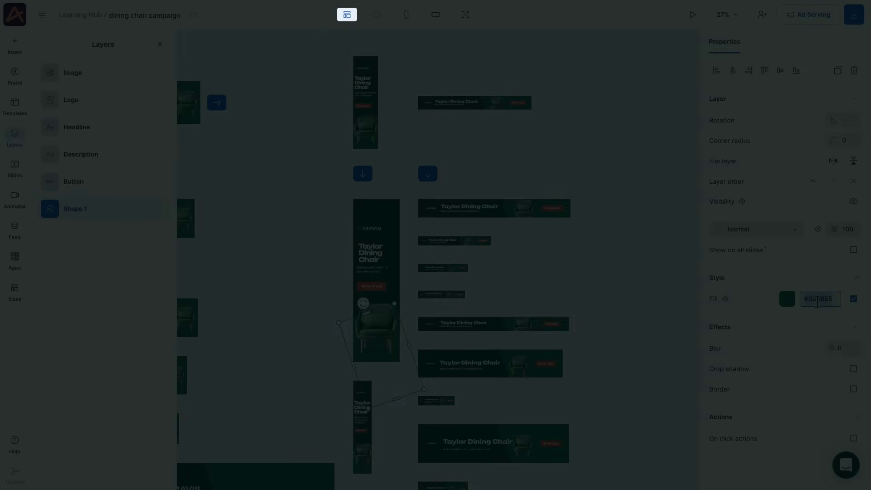
pyautogui.write('#F1FCDC')
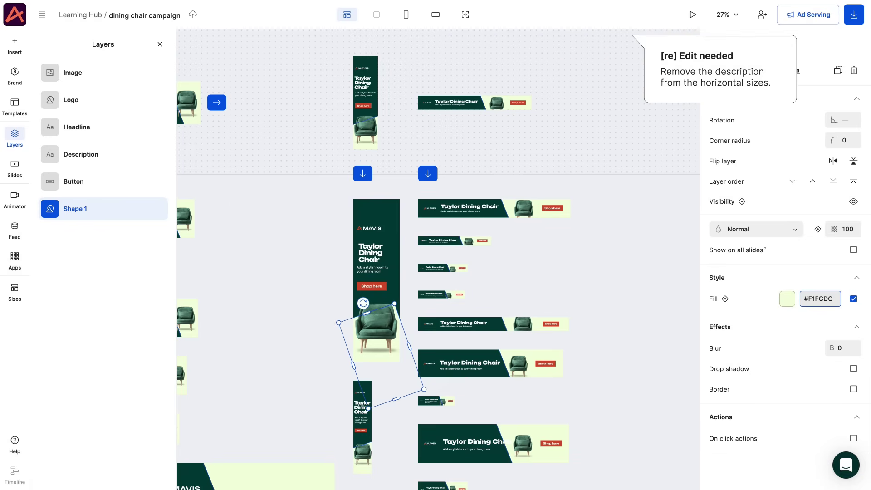
pyautogui.click(461, 109)
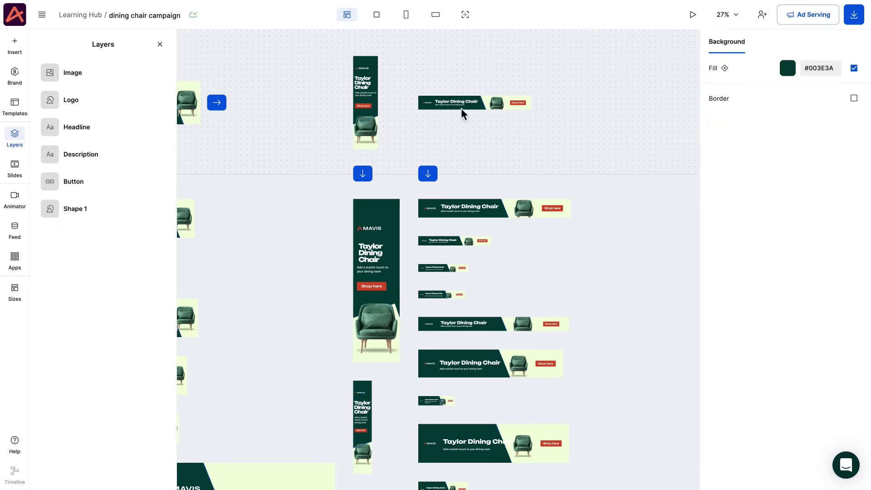
pyautogui.scroll(5, 461, 108)
# Drop the Leaderboard description and copy its elements and properties to the other horizontal banners.
pyautogui.click(160, 44)
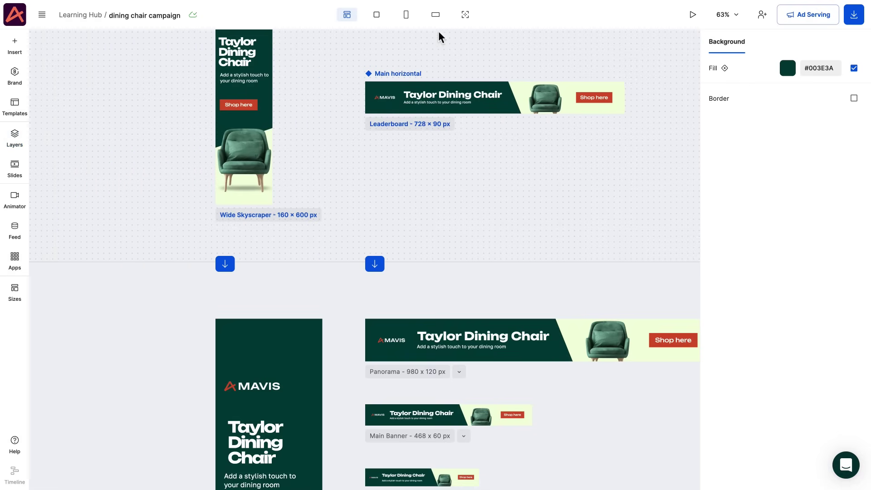
pyautogui.click(435, 14)
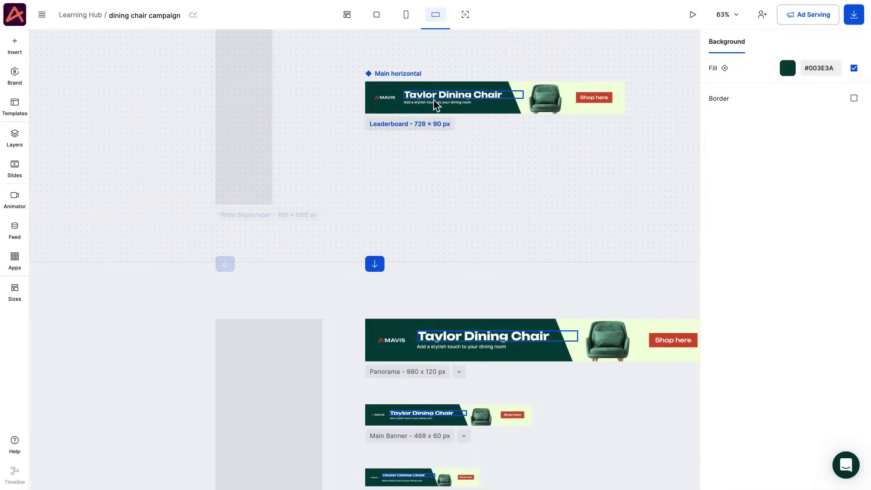
pyautogui.click(436, 103)
pyautogui.click(435, 104)
pyautogui.click(454, 96)
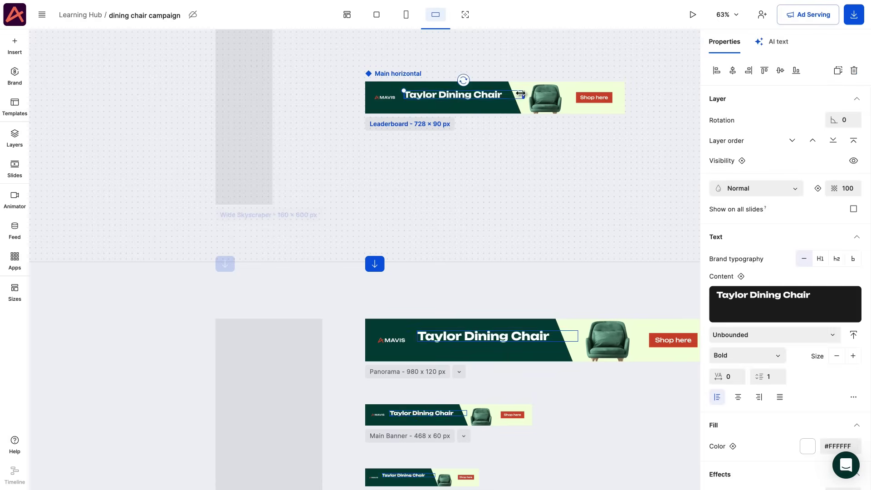
pyautogui.click(437, 182)
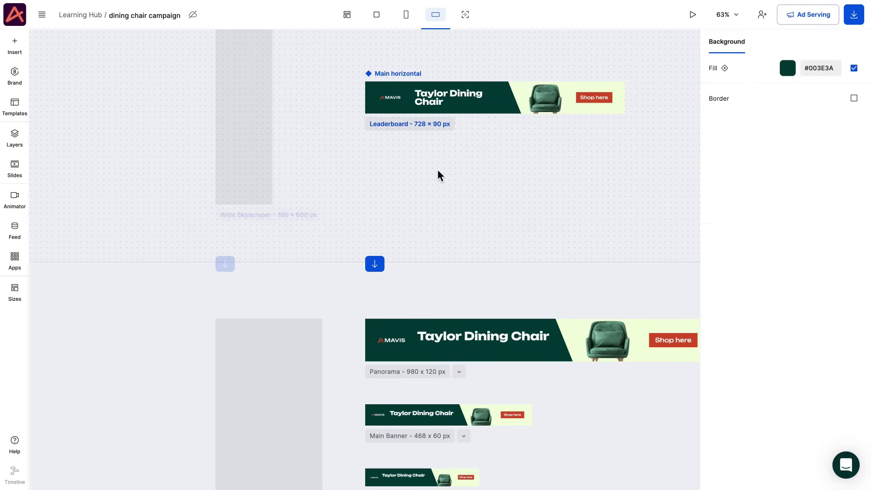
pyautogui.click(382, 266)
pyautogui.click(386, 288)
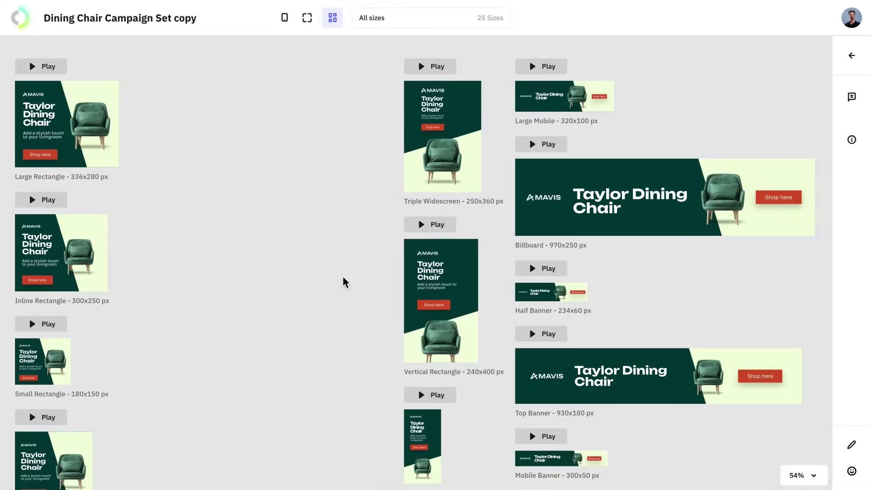
# Play the Vertical Rectangle, Billboard and Inline Rectangle banner animations in the all-sizes preview.
pyautogui.click(419, 230)
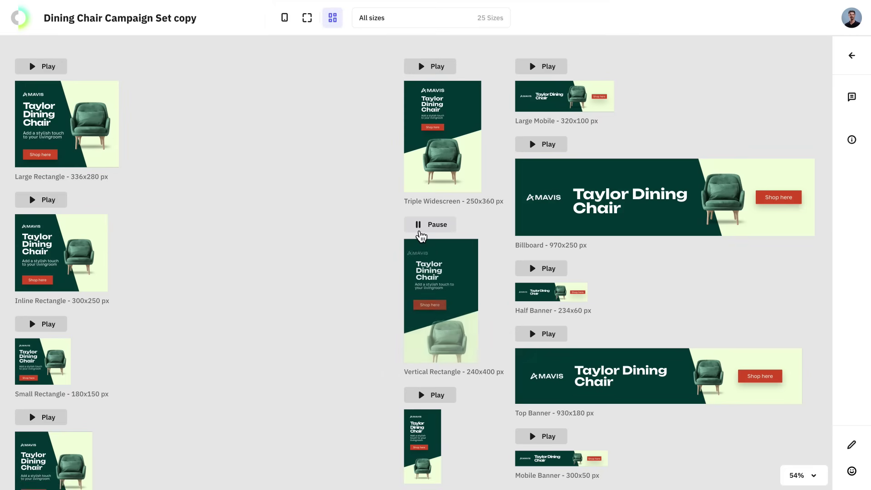
pyautogui.click(529, 149)
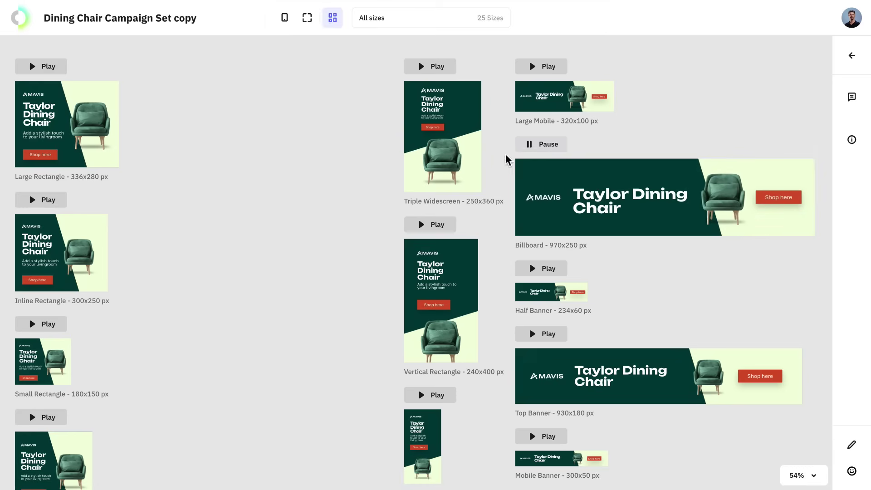
pyautogui.click(58, 203)
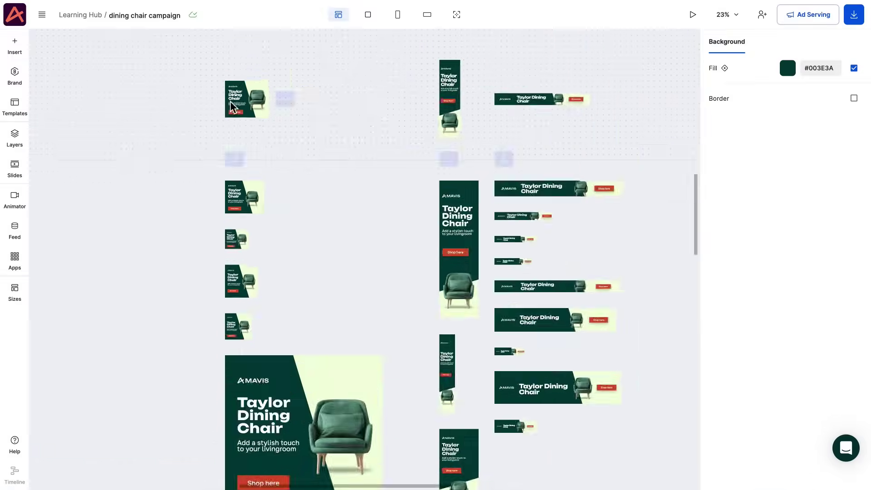
# Give the main square banner's Shop here button an Alpha build-in and preview it.
pyautogui.click(230, 101)
pyautogui.doubleClick(239, 58)
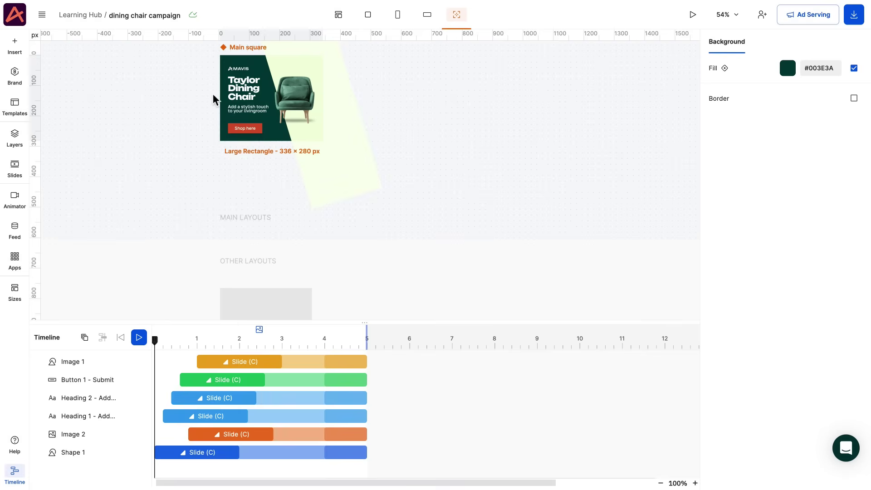
pyautogui.click(245, 128)
pyautogui.click(223, 380)
pyautogui.click(203, 153)
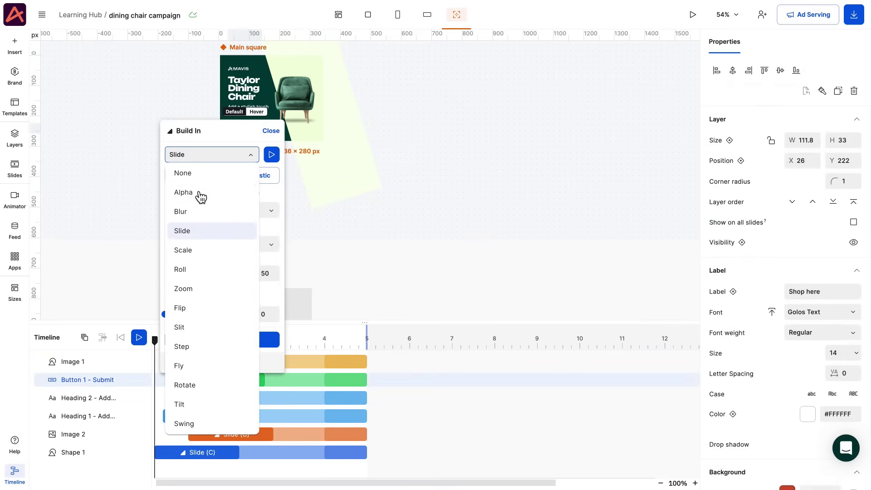
pyautogui.click(199, 193)
pyautogui.click(271, 257)
pyautogui.click(138, 337)
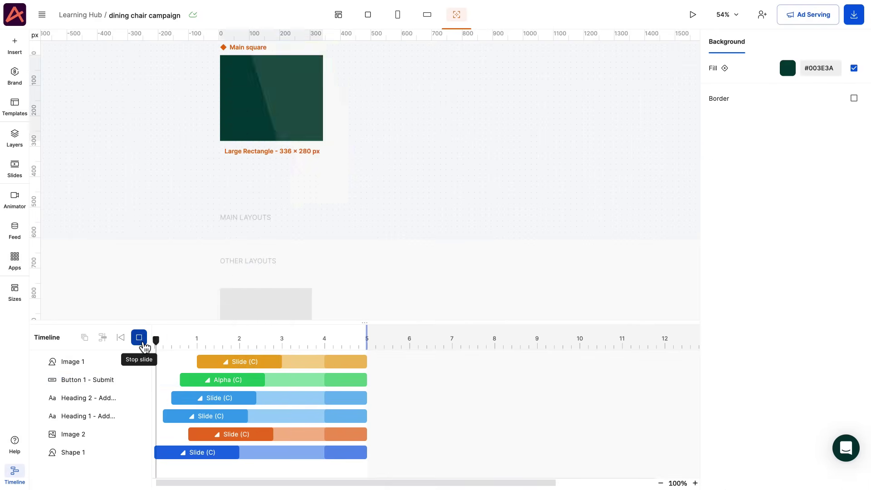
pyautogui.click(144, 346)
# Copy only the animation from the main banner to the other layouts.
pyautogui.click(159, 184)
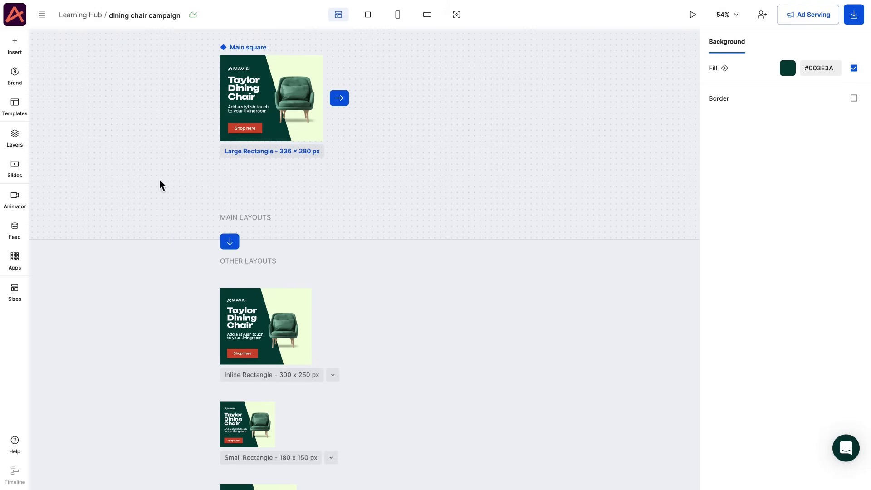
pyautogui.click(229, 241)
pyautogui.click(255, 321)
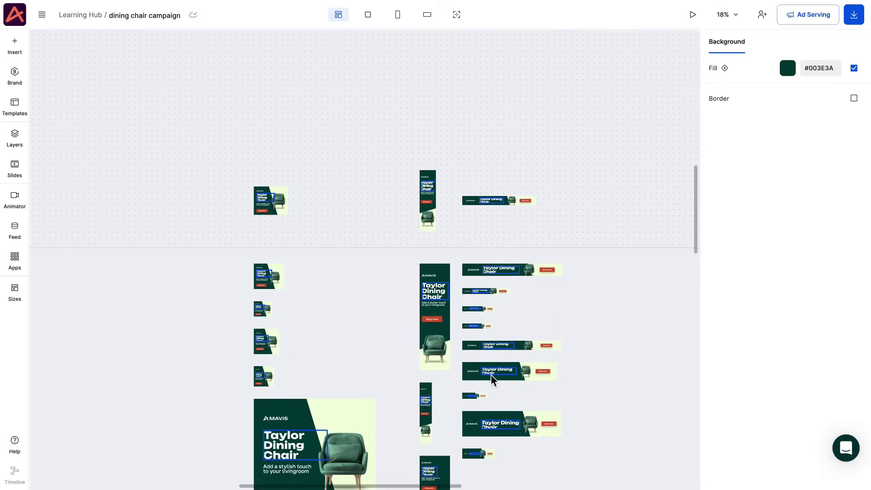
# Change the wide banner's Shop here button build-in to Scale and preview it.
pyautogui.doubleClick(492, 379)
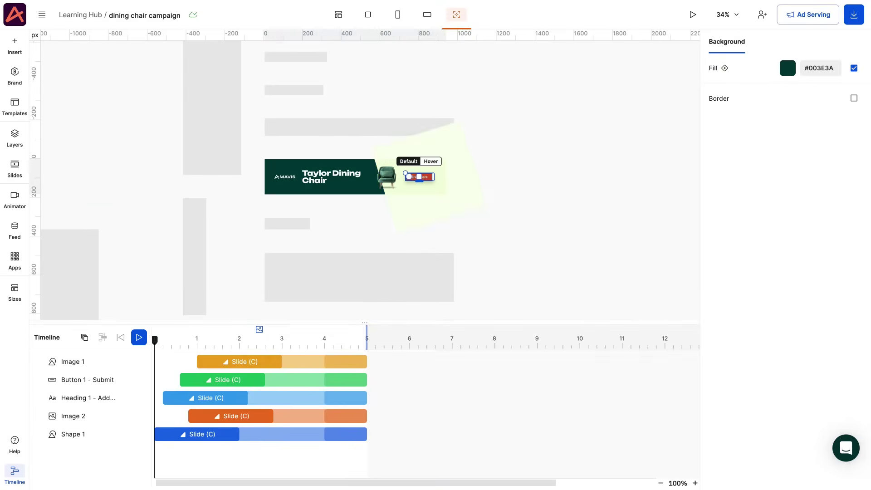
pyautogui.click(420, 177)
pyautogui.click(233, 381)
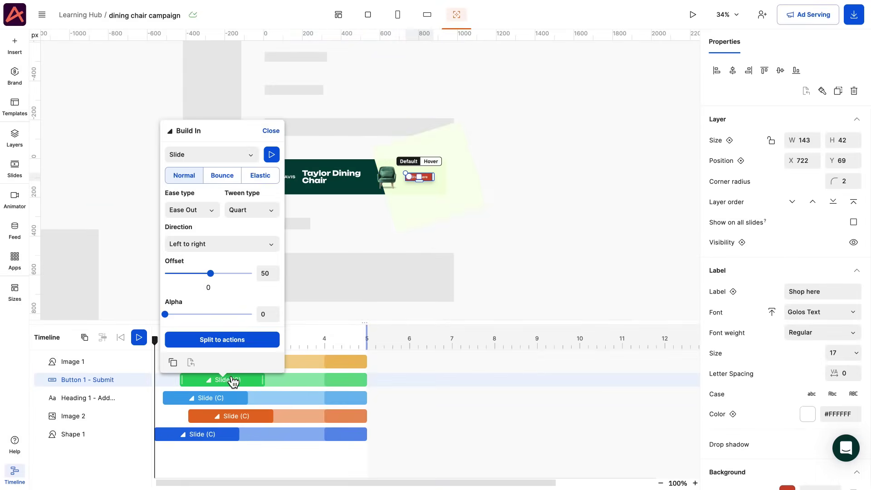
pyautogui.click(195, 163)
pyautogui.click(202, 257)
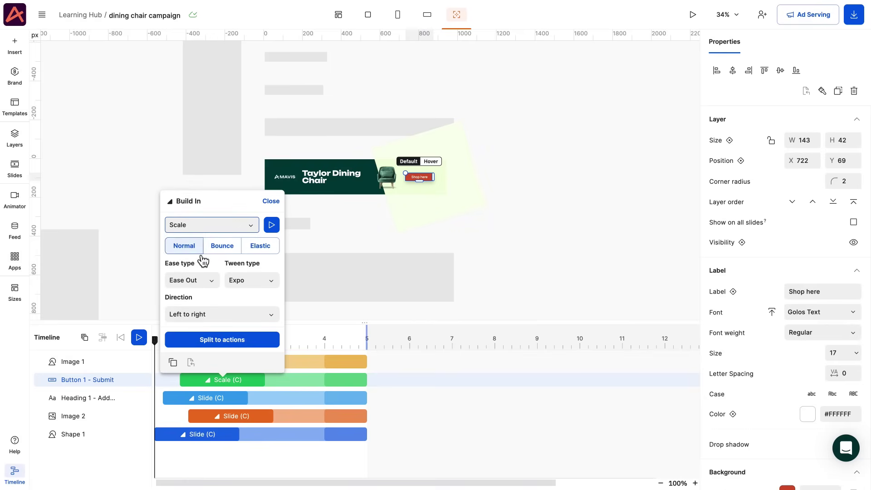
pyautogui.click(138, 289)
pyautogui.click(144, 338)
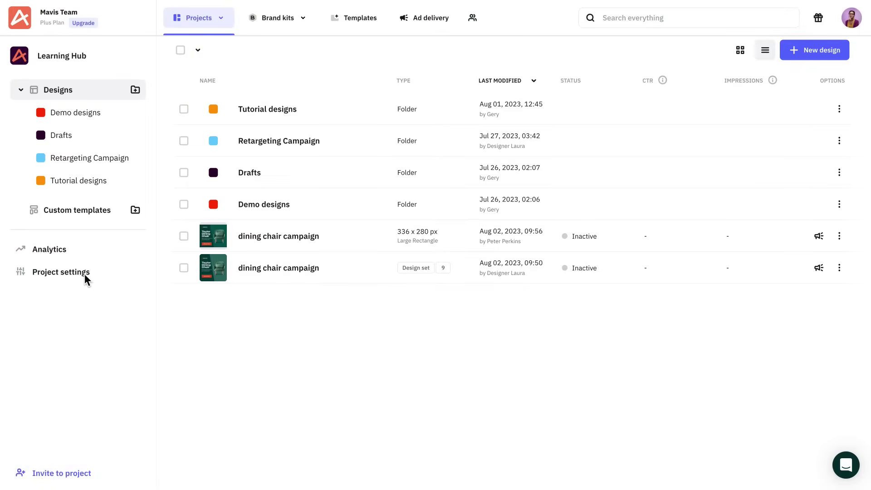
# Invite two team e-mail addresses to the Learning Hub project, the first as Editor, the second as Viewer.
pyautogui.click(85, 274)
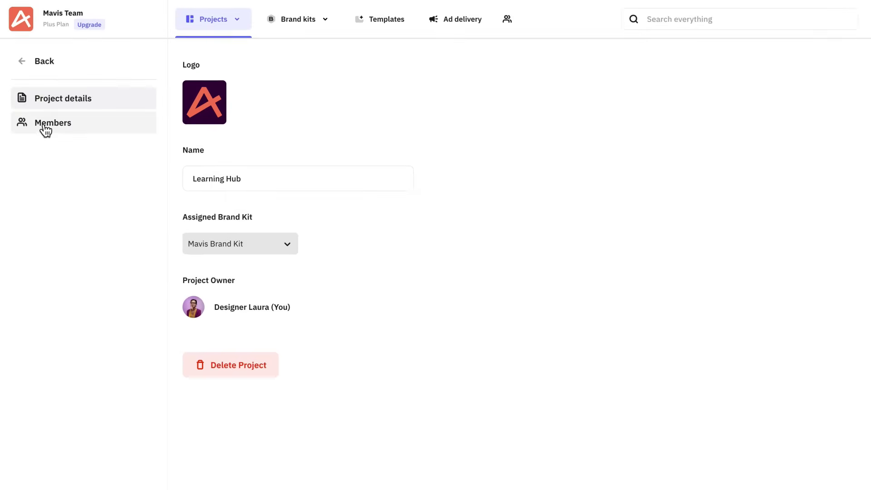
pyautogui.click(45, 115)
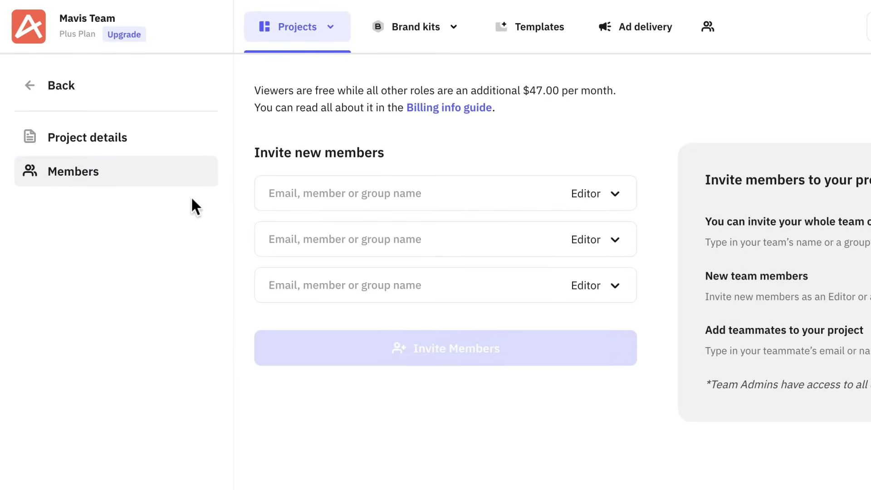
pyautogui.click(282, 201)
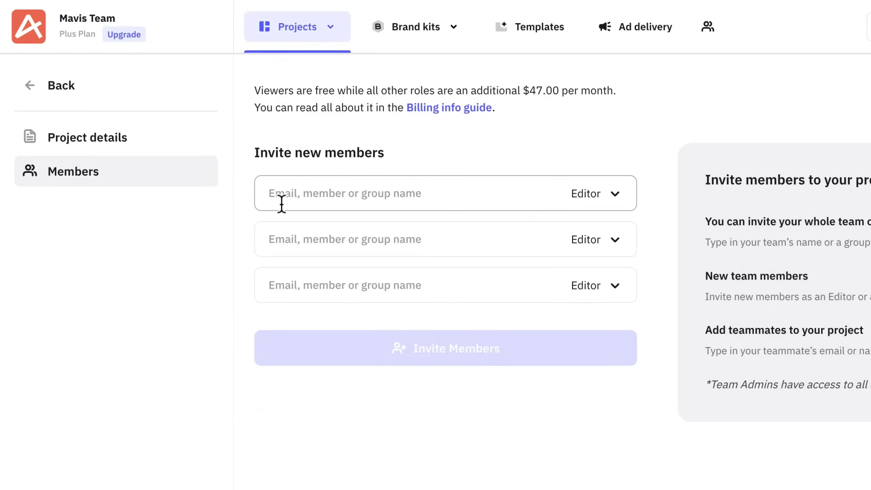
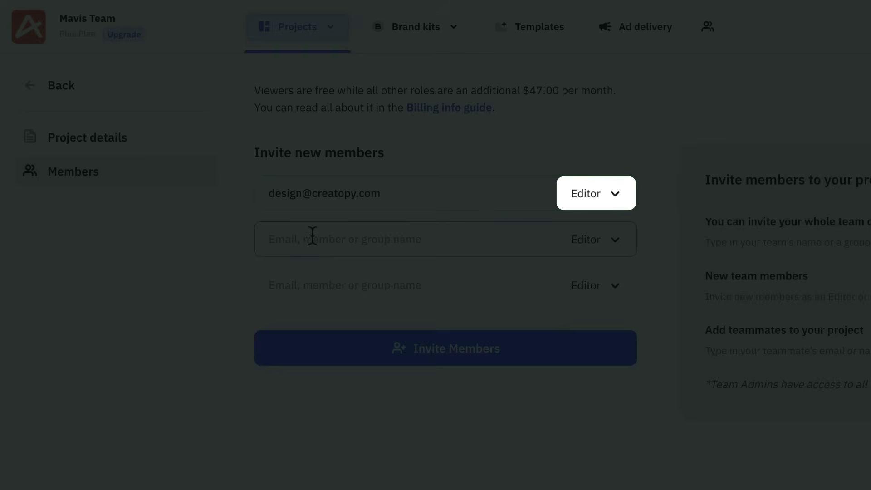
pyautogui.click(311, 236)
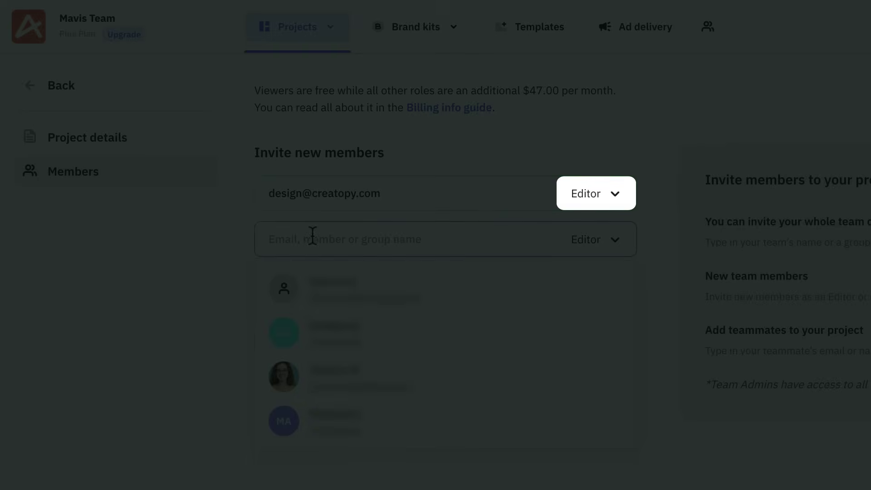
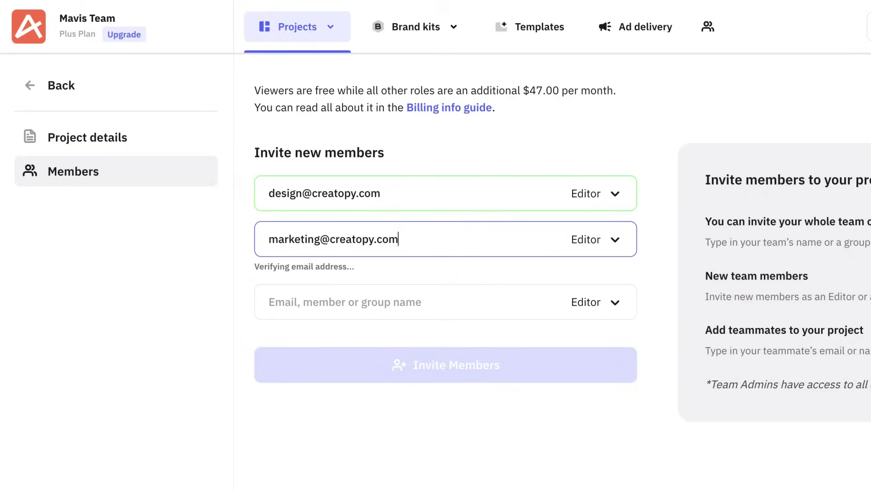
pyautogui.click(608, 245)
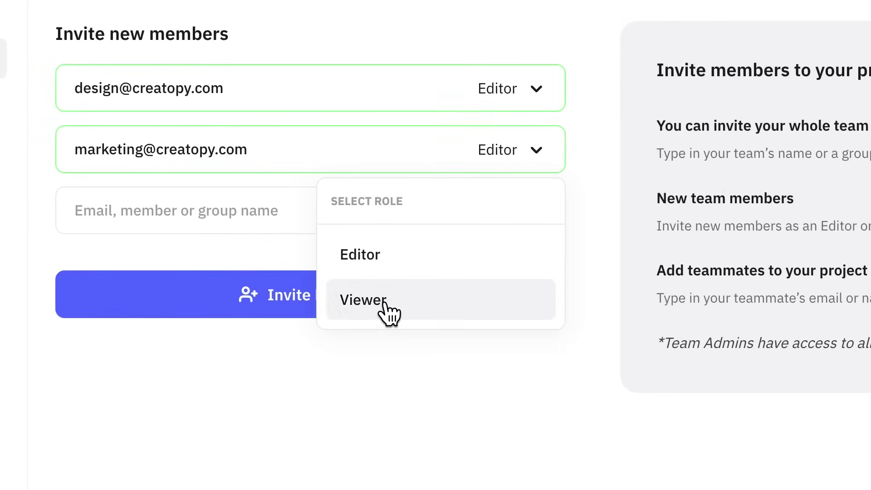
pyautogui.click(385, 305)
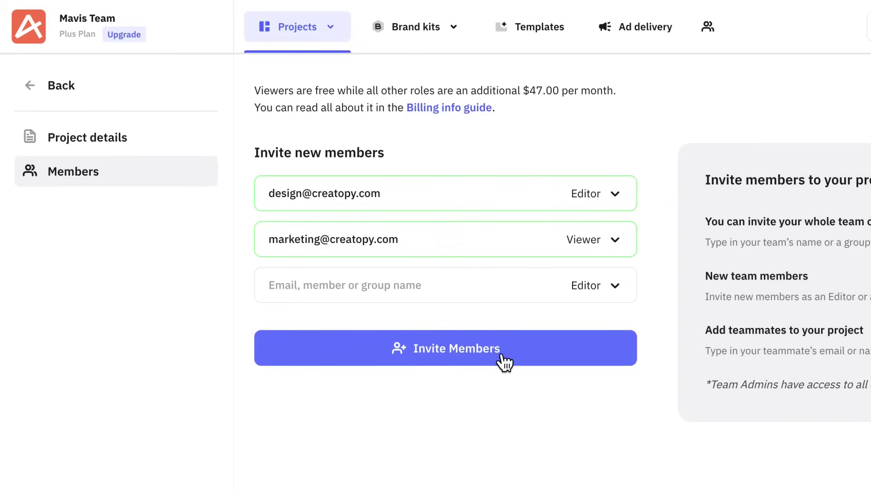
pyautogui.click(502, 356)
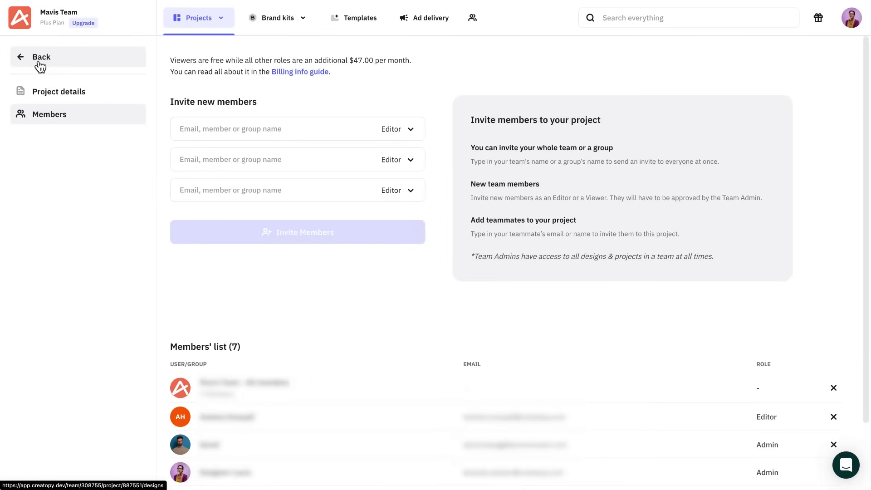
# Create a new brand kit, upload the seven Mavis SVG logos, and begin adding primary colours.
pyautogui.click(35, 58)
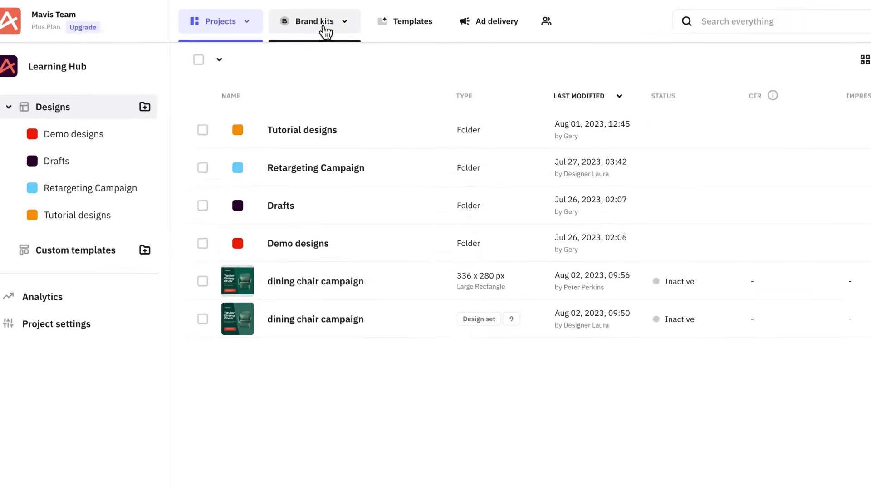
pyautogui.click(326, 29)
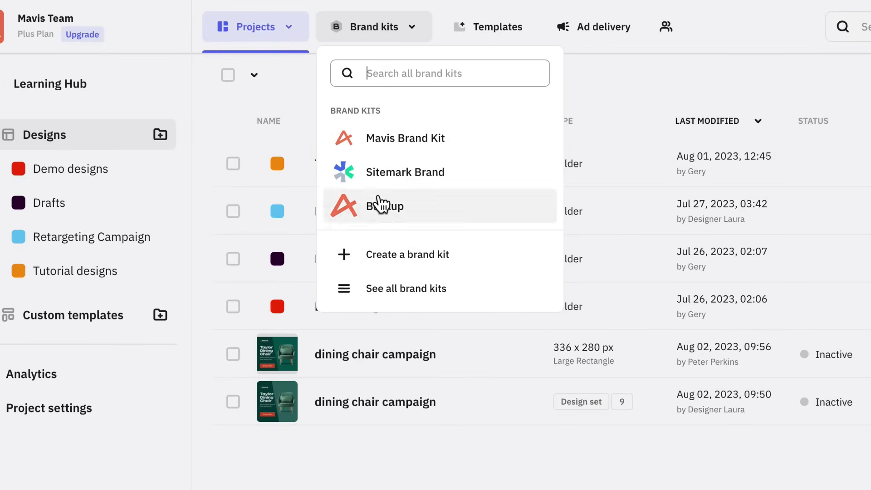
pyautogui.click(383, 254)
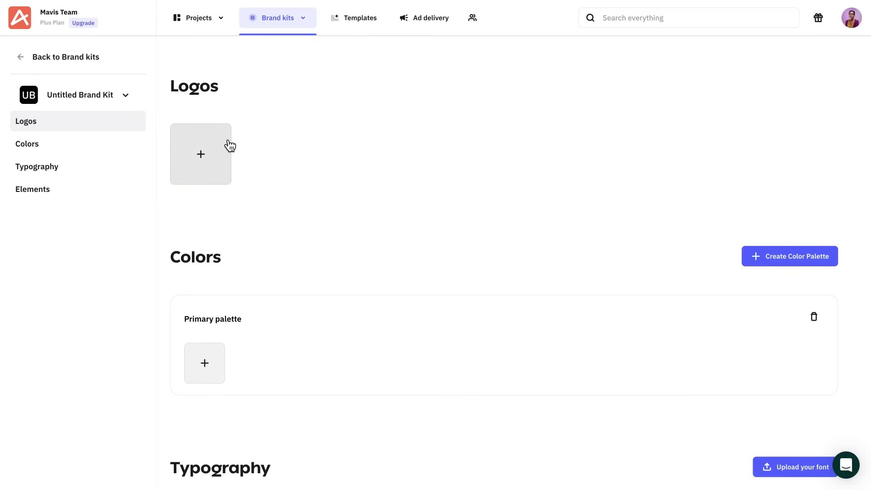
pyautogui.click(222, 150)
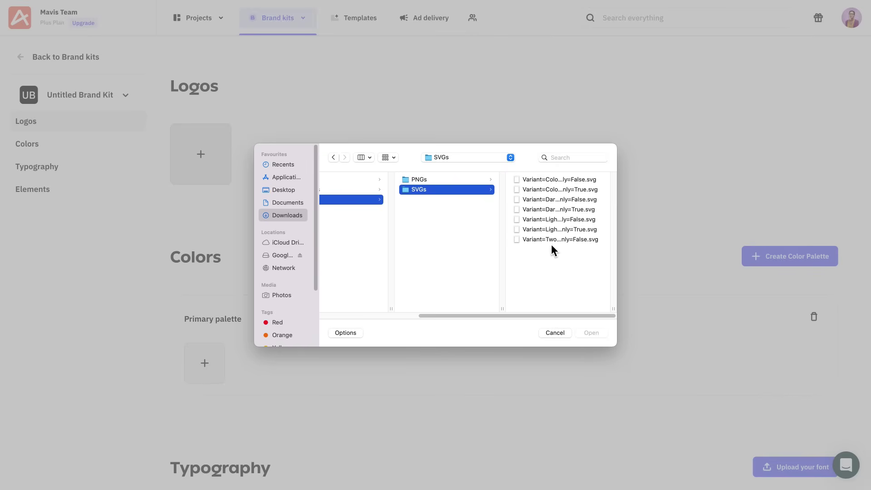
pyautogui.moveTo(551, 245); pyautogui.dragTo(518, 176)
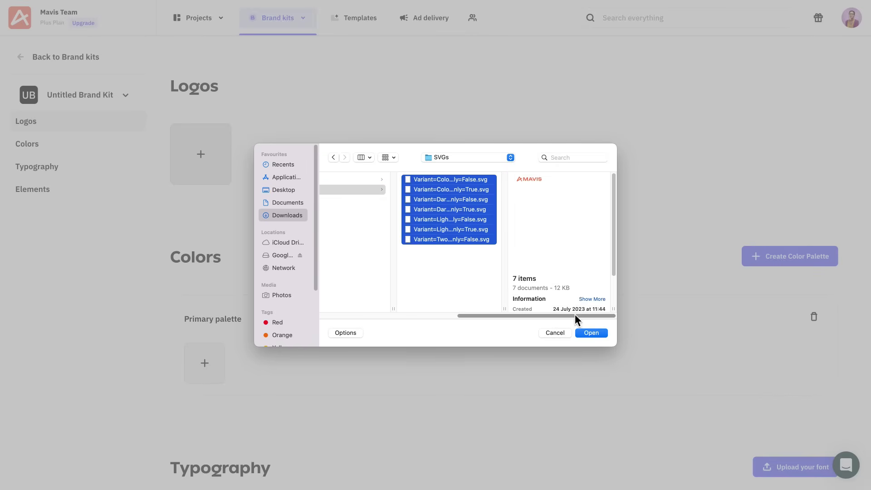
pyautogui.click(587, 332)
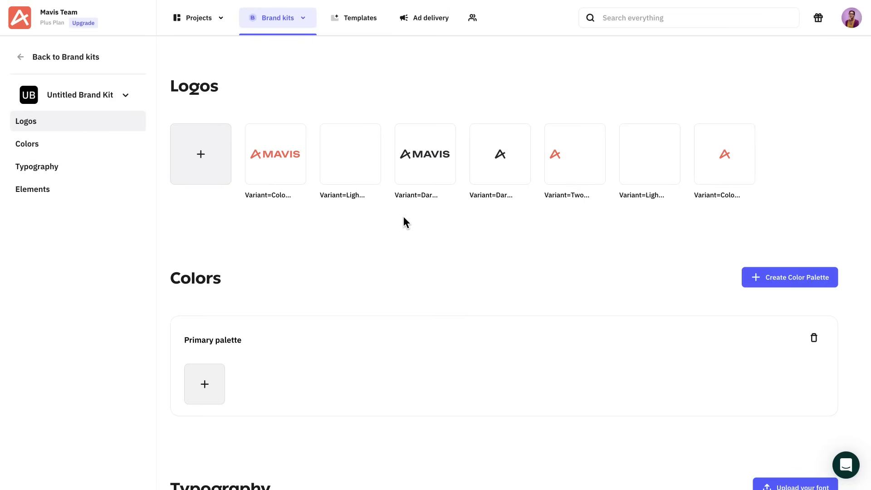
pyautogui.scroll(-1, 403, 217)
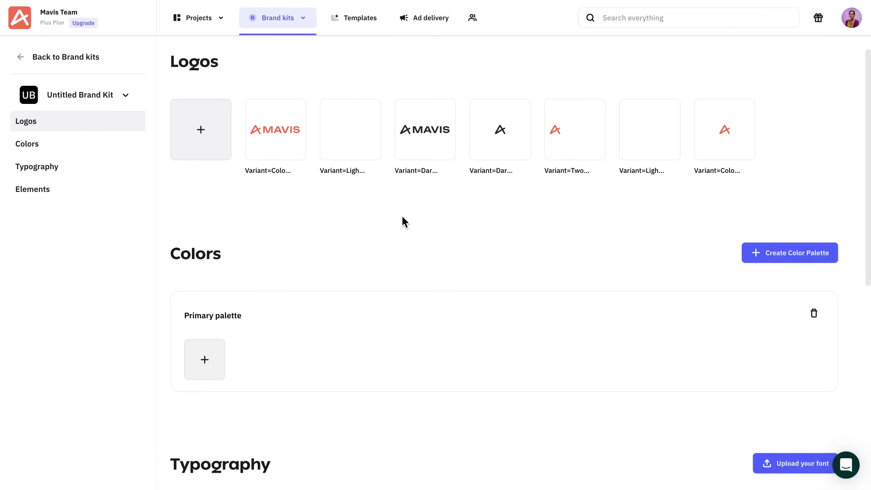
pyautogui.click(217, 360)
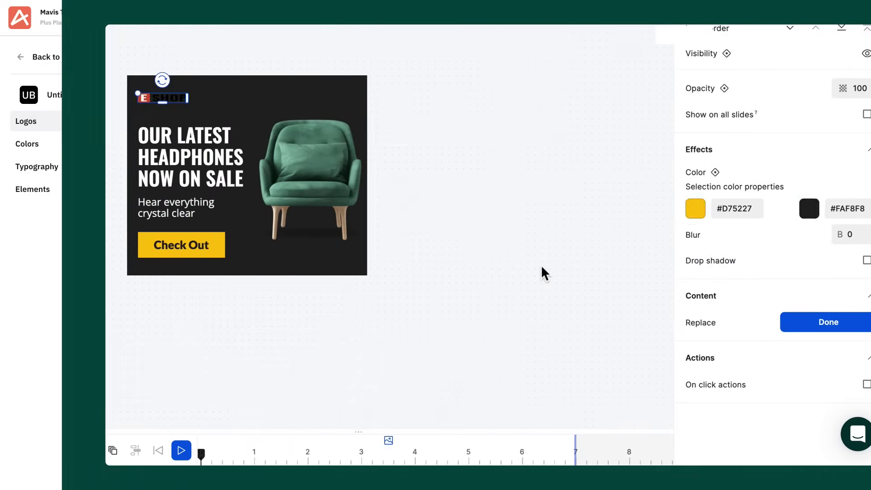
# Change one MAVIS logo colour to red #D75227 and start a brand-kit font upload.
pyautogui.click(747, 209)
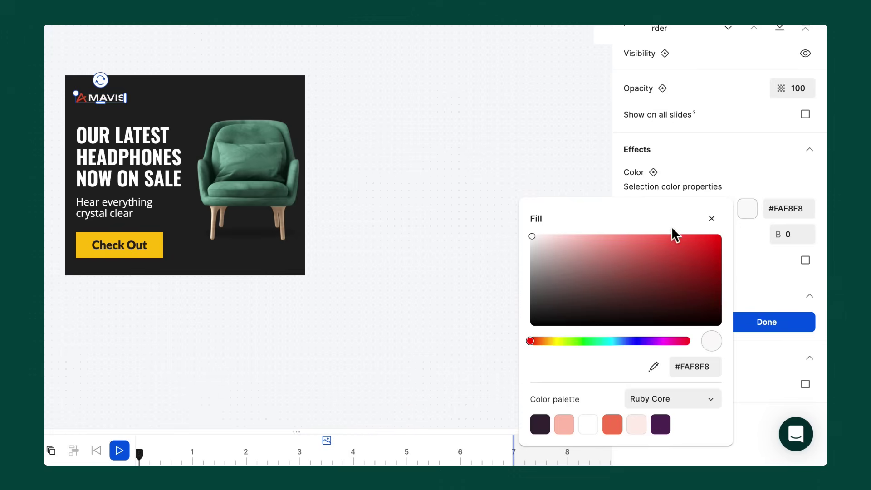
pyautogui.moveTo(575, 245)
pyautogui.mouseDown()
pyautogui.moveTo(664, 254)
pyautogui.moveTo(685, 277)
pyautogui.moveTo(632, 298)
pyautogui.moveTo(554, 249)
pyautogui.moveTo(536, 226)
pyautogui.mouseUp()
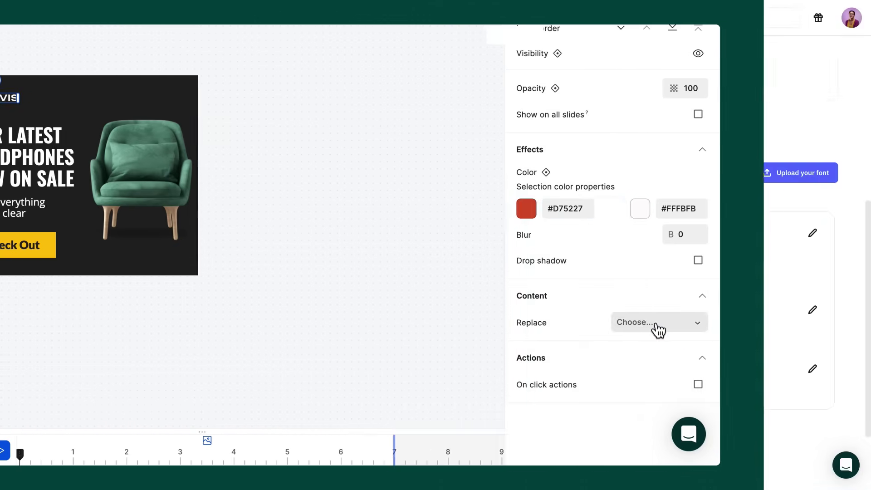
pyautogui.click(779, 177)
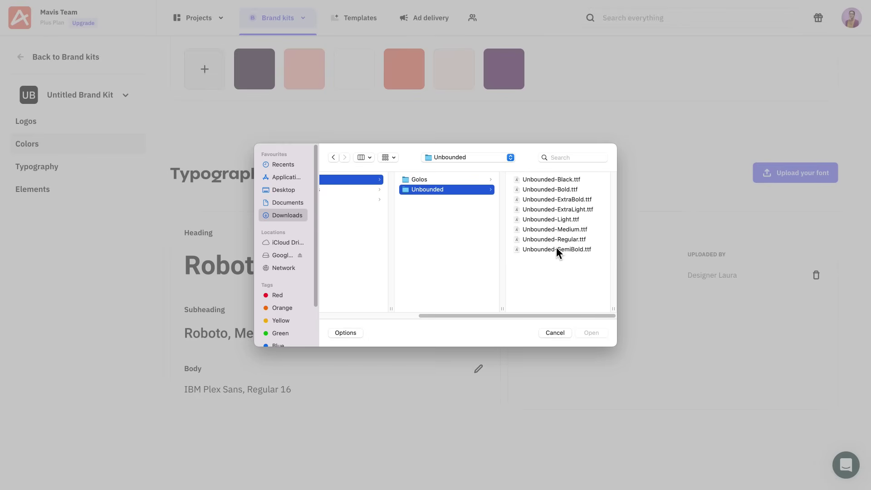
# Upload all eight Unbounded font files to the brand kit, confirming the licence.
pyautogui.moveTo(556, 247); pyautogui.dragTo(527, 178)
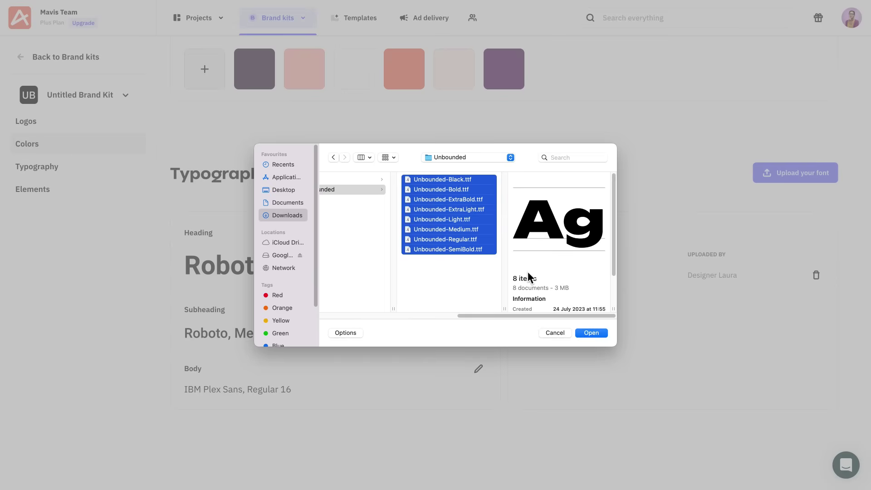
pyautogui.click(581, 334)
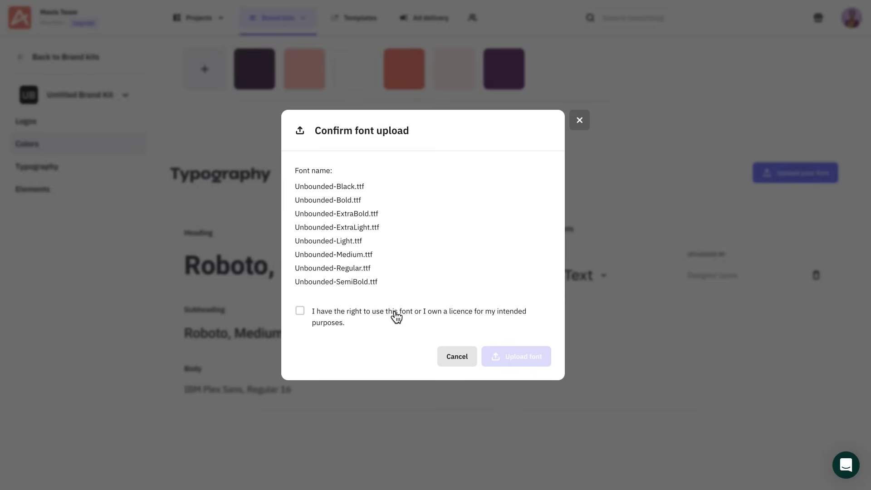
pyautogui.click(396, 316)
pyautogui.click(495, 356)
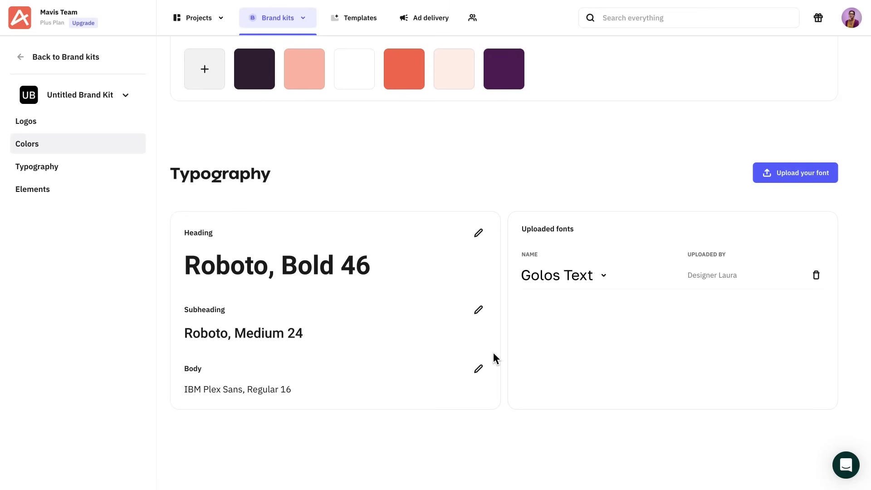
# Set the brand kit Heading font to Unbounded Bold at size 32.
pyautogui.click(447, 249)
pyautogui.click(371, 216)
pyautogui.click(363, 252)
pyautogui.click(414, 209)
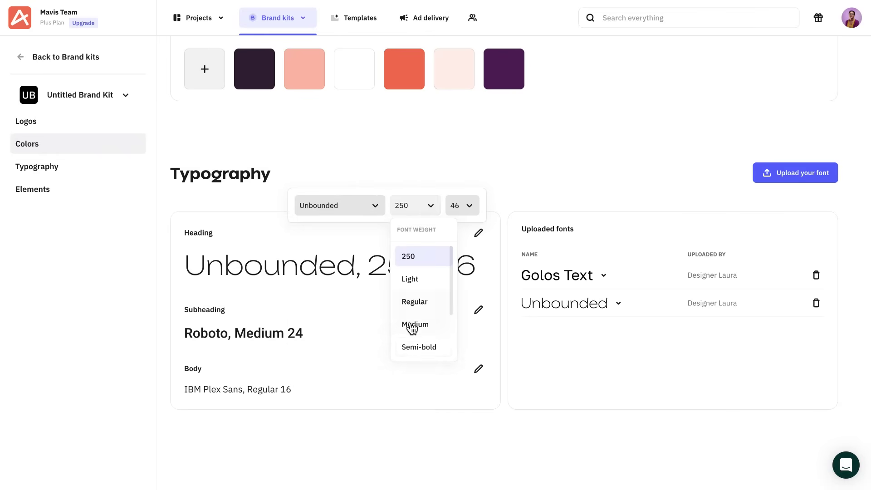
pyautogui.scroll(-1, 412, 327)
pyautogui.click(410, 352)
pyautogui.click(462, 205)
pyautogui.click(463, 302)
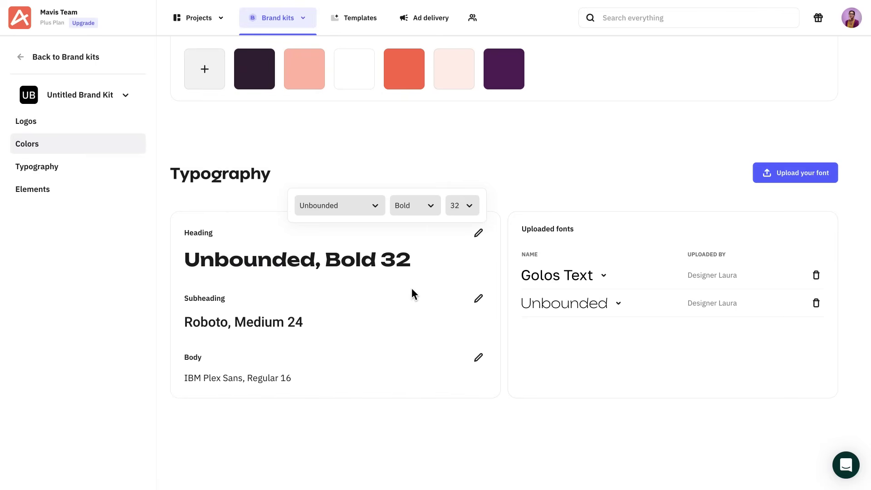
# Set the brand kit Subheading font to Golos Text Medium 24.
pyautogui.click(478, 298)
pyautogui.click(356, 270)
pyautogui.click(344, 317)
pyautogui.click(417, 272)
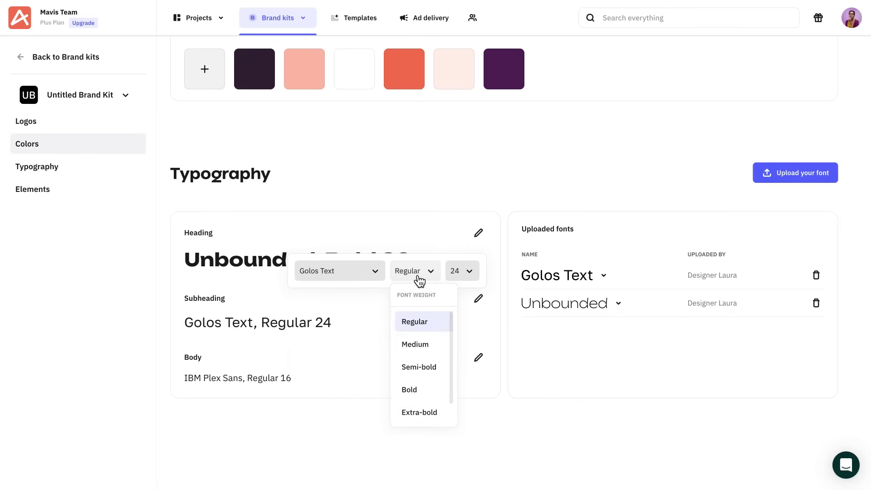
pyautogui.click(414, 344)
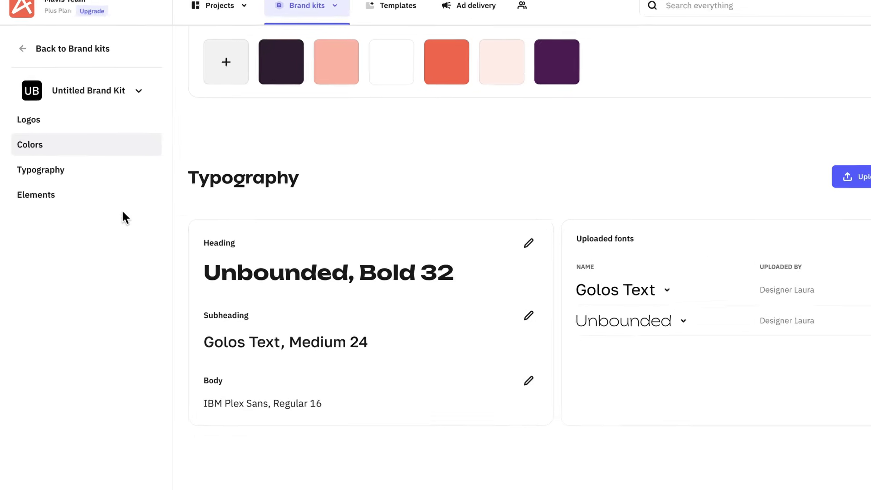
# Upload all 14 chair PNG images to the brand kit's Elements.
pyautogui.click(50, 198)
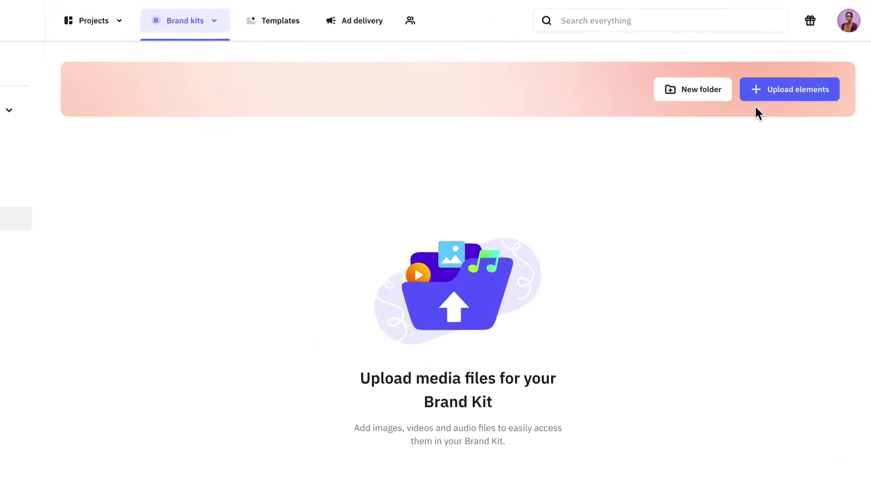
pyautogui.click(755, 96)
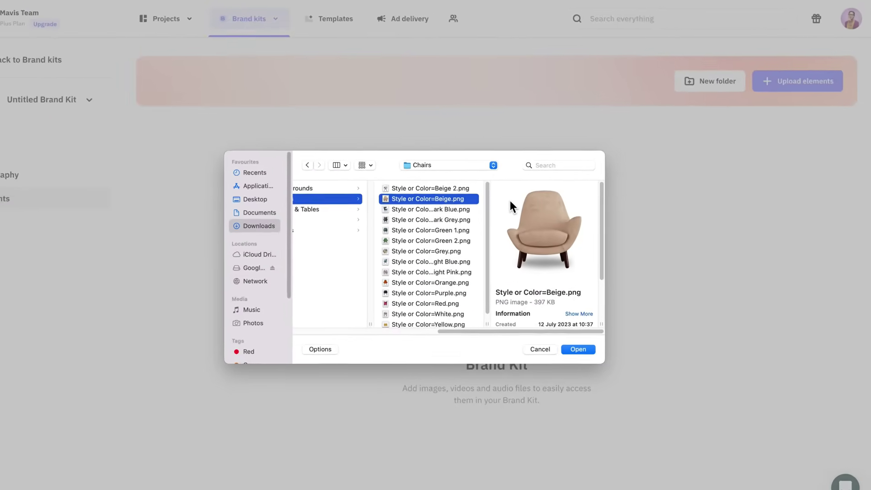
pyautogui.press('super+a')
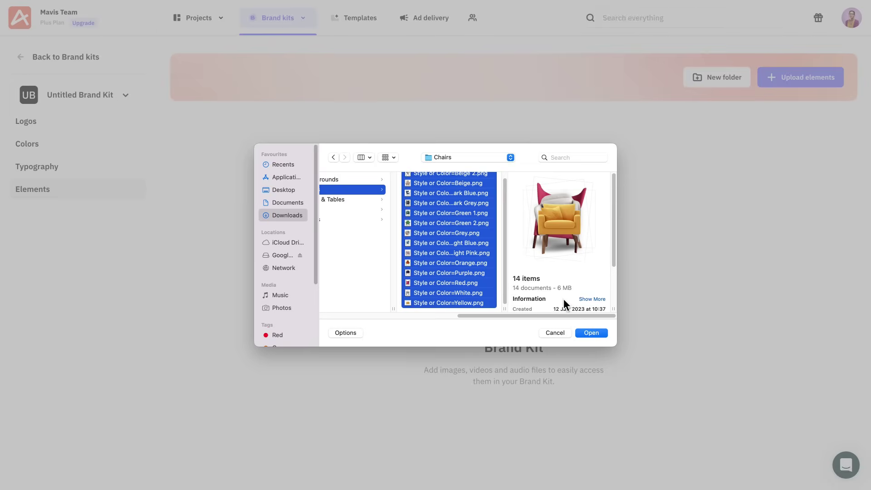
pyautogui.click(585, 331)
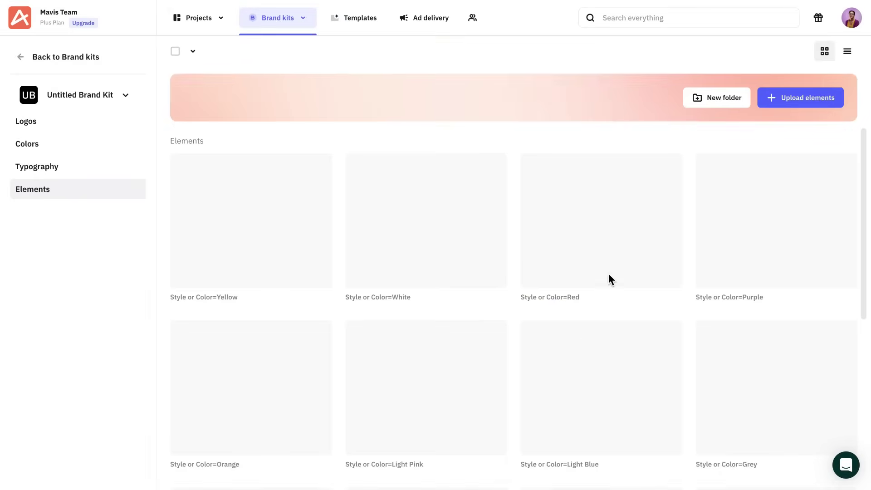
# Create a Mavis Chair folder and move all the chair images into it.
pyautogui.click(706, 104)
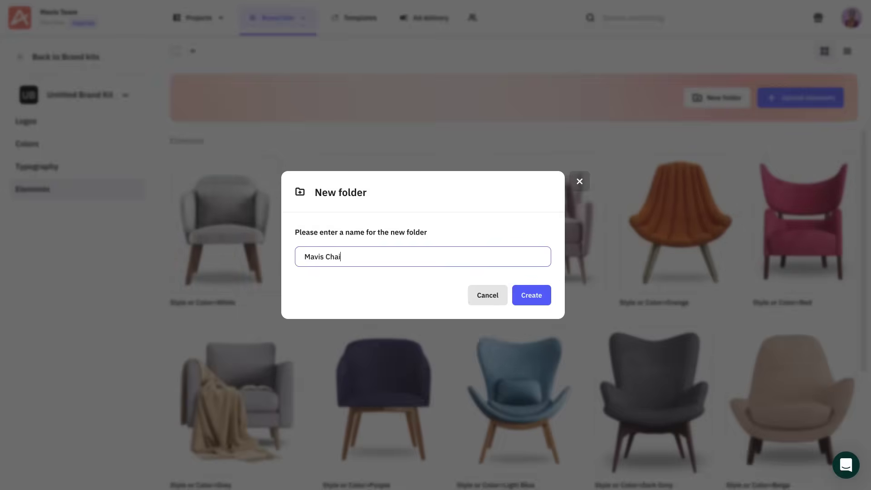
pyautogui.click(531, 295)
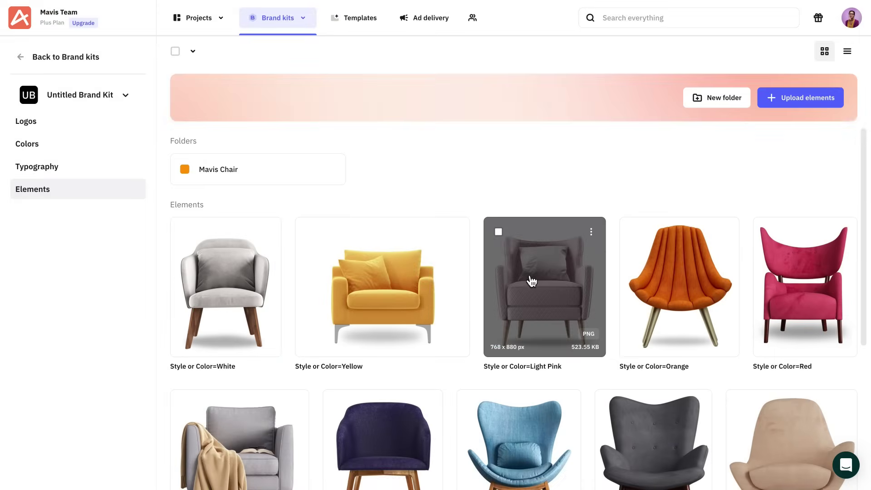
pyautogui.moveTo(174, 200); pyautogui.dragTo(784, 411)
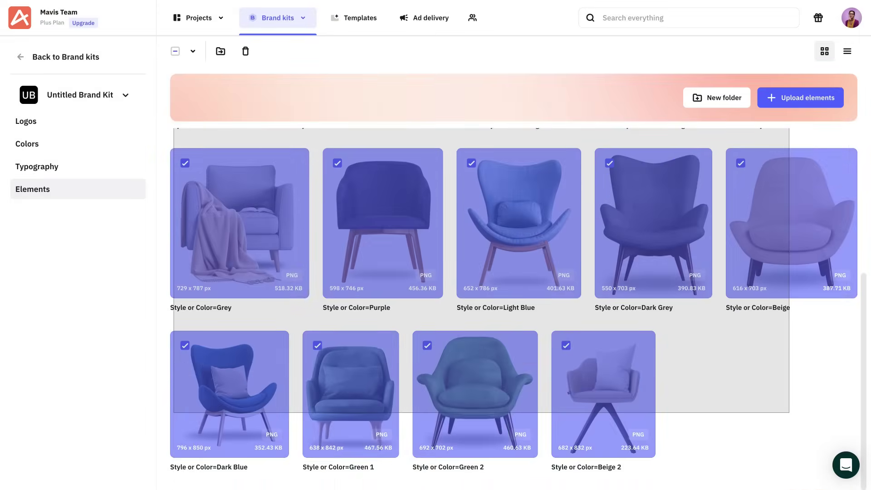
pyautogui.scroll(5, 390, 294)
pyautogui.moveTo(390, 293); pyautogui.dragTo(256, 176)
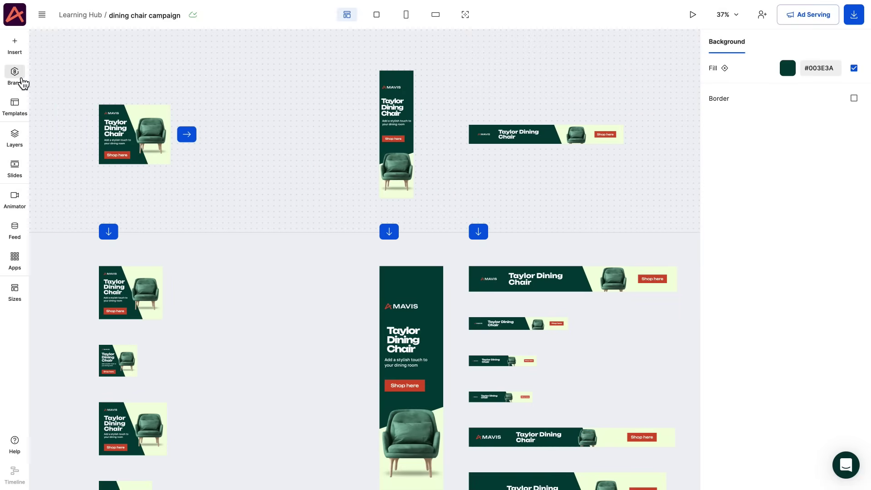
# Replace the green chair with the orange chair from the Mavis Chair folder on every banner.
pyautogui.click(15, 76)
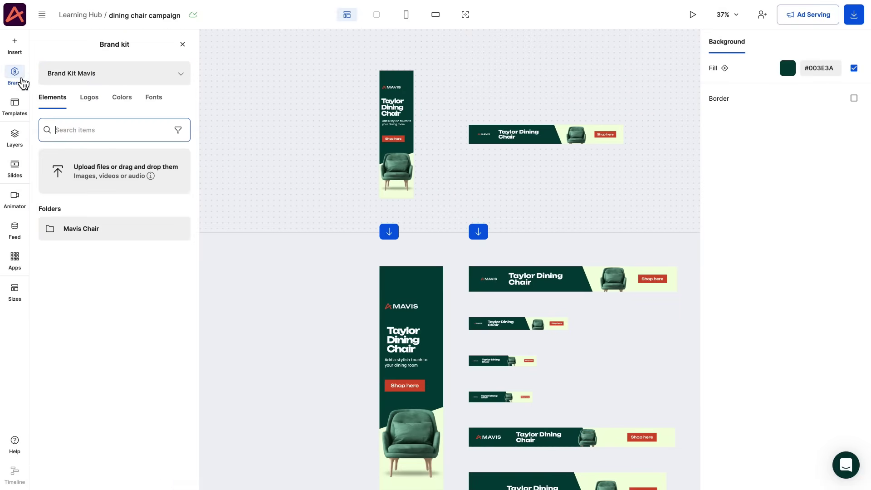
pyautogui.click(138, 232)
pyautogui.moveTo(158, 283)
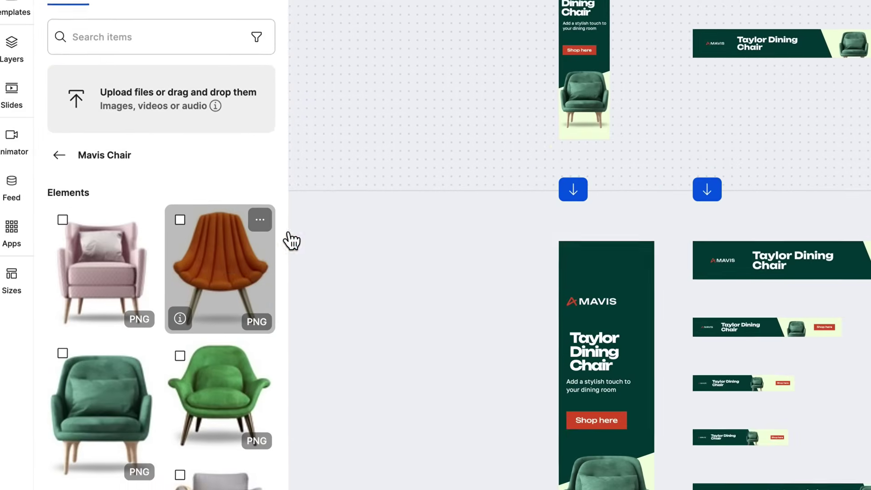
pyautogui.moveTo(292, 240); pyautogui.dragTo(593, 93)
pyautogui.moveTo(434, 237); pyautogui.dragTo(435, 237)
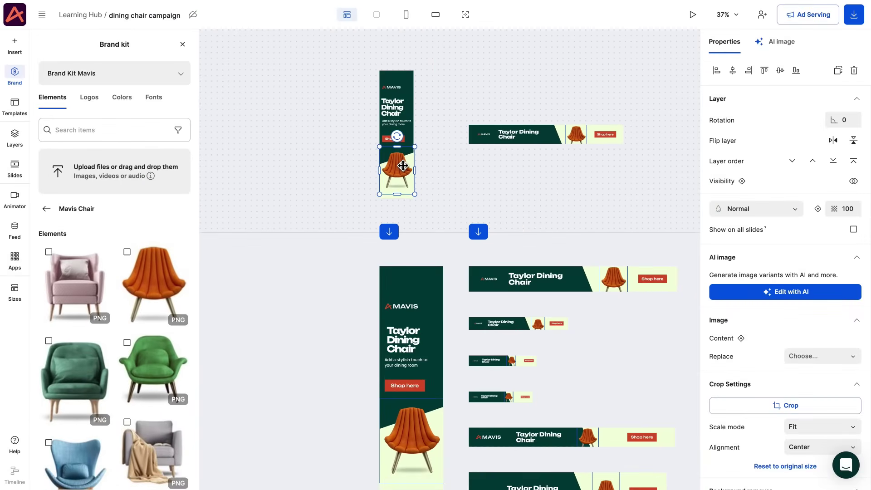
# Fill the Shape 1 layer behind the chair with Strawberry Dust #FFEFEA.
pyautogui.click(18, 142)
pyautogui.click(88, 210)
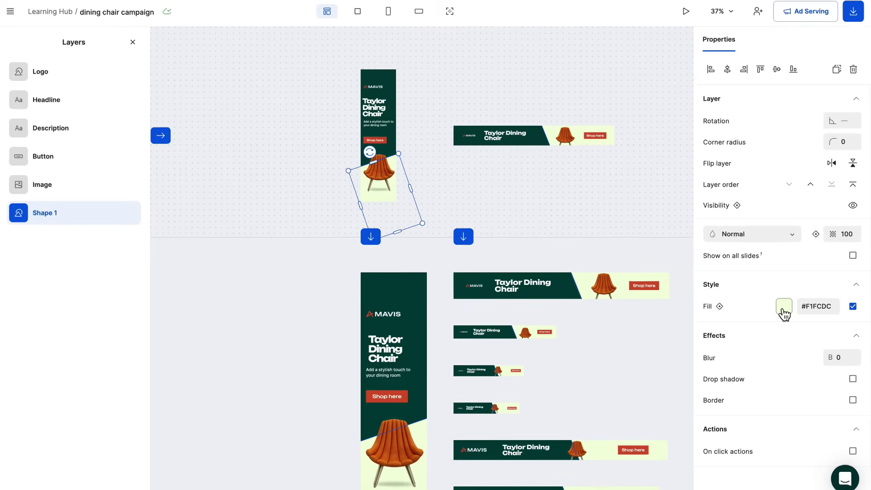
pyautogui.click(783, 309)
pyautogui.click(615, 283)
pyautogui.click(637, 289)
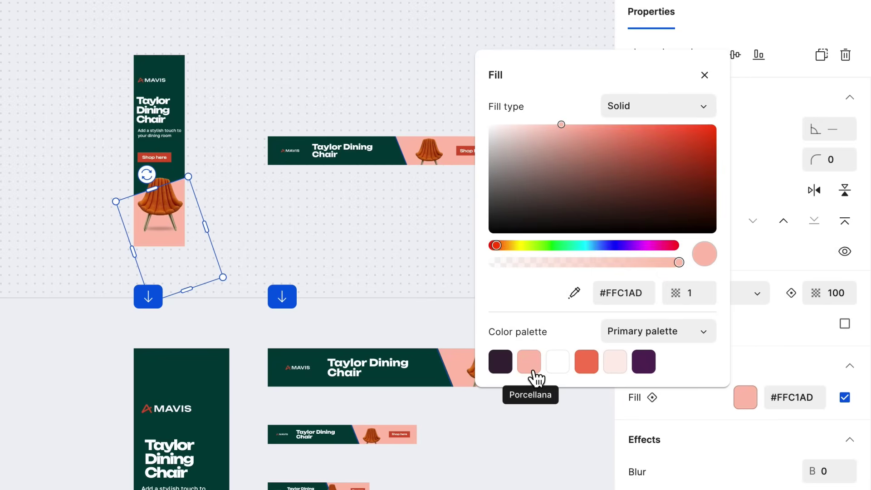
pyautogui.click(559, 369)
pyautogui.click(587, 369)
pyautogui.click(616, 370)
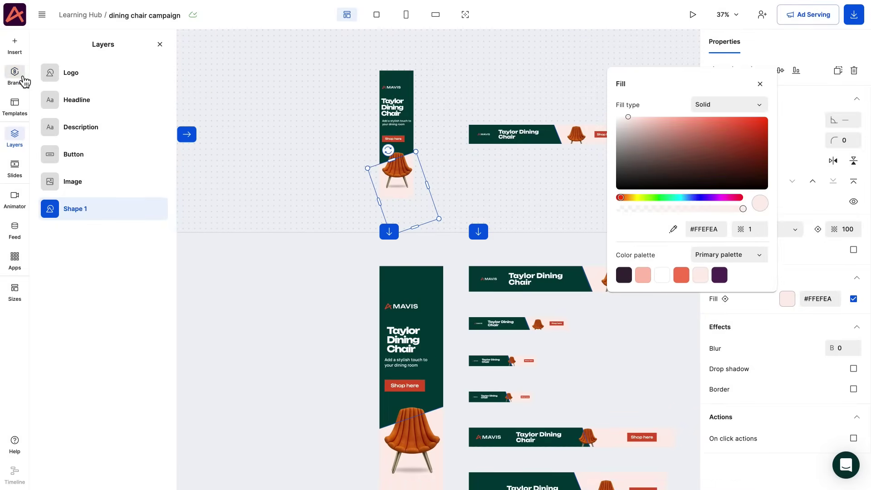
pyautogui.click(22, 78)
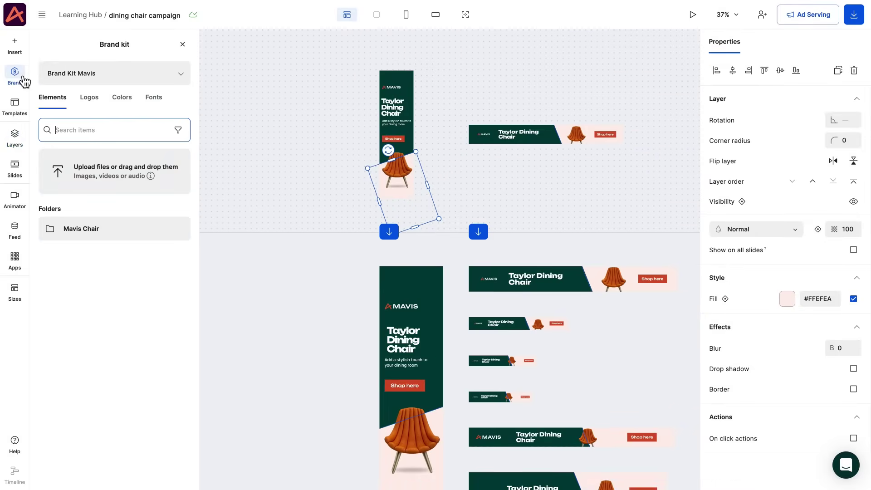
# Swap in the alternative MAVIS logo and turn the banner background deep purple #58255C.
pyautogui.click(82, 101)
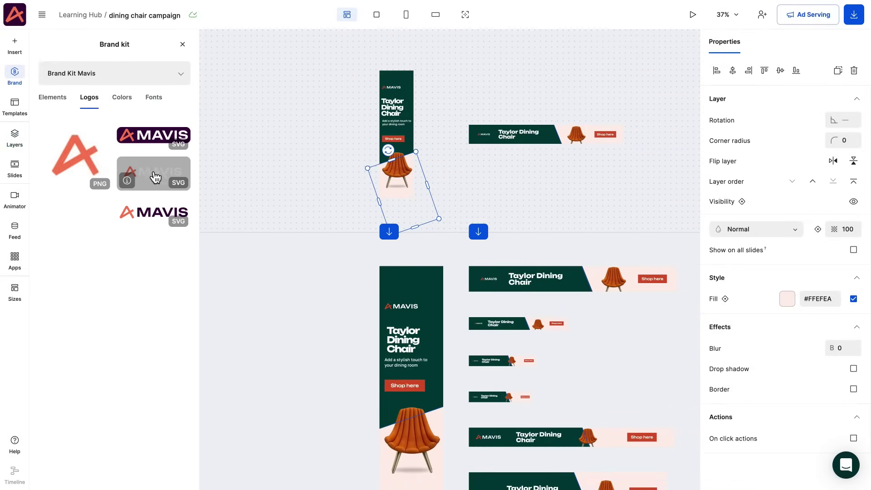
pyautogui.moveTo(156, 177); pyautogui.dragTo(396, 86)
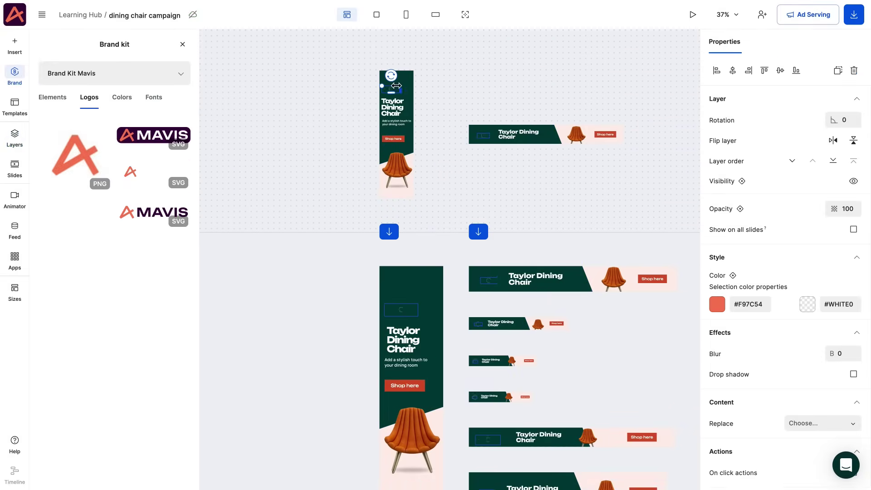
pyautogui.click(465, 98)
pyautogui.click(788, 71)
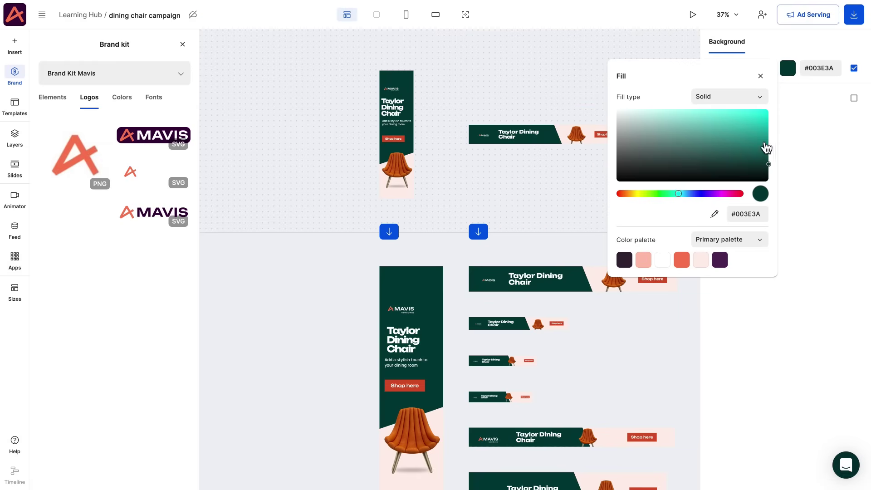
pyautogui.click(721, 260)
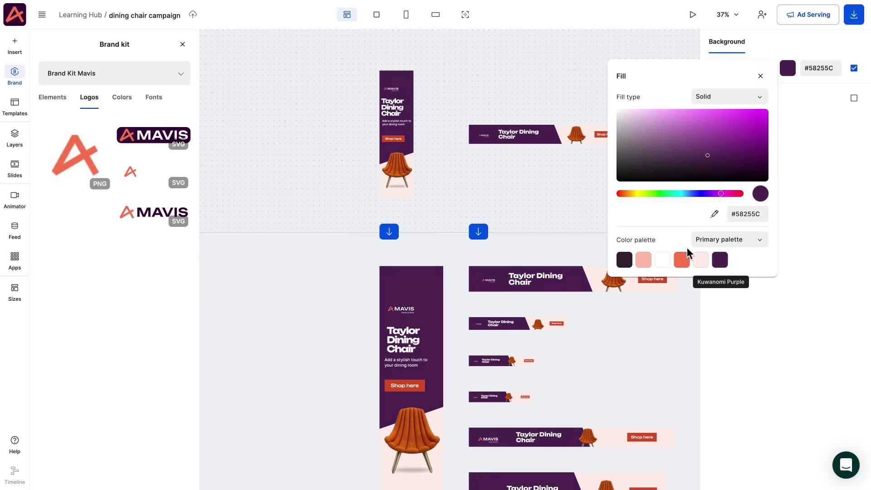
pyautogui.click(573, 196)
# Keep the tall banner headline in Unbounded, close the brand kit panel, and show all sizes.
pyautogui.click(393, 106)
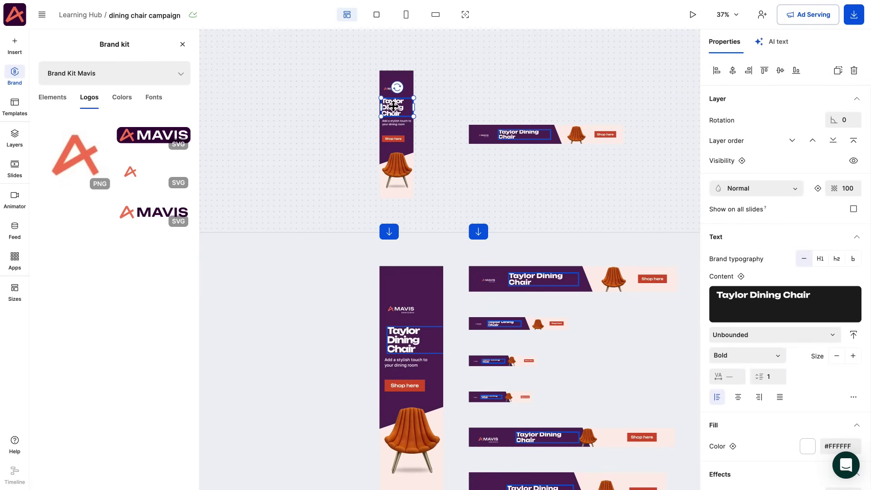
pyautogui.click(830, 333)
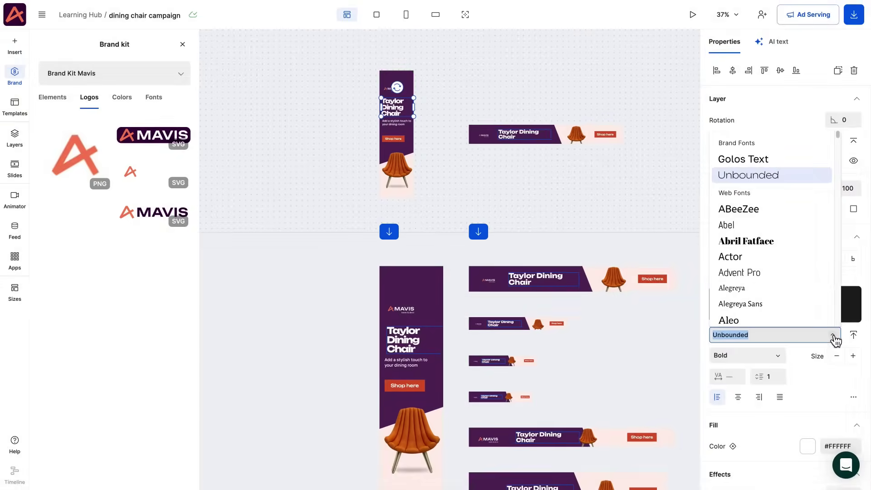
pyautogui.click(817, 380)
pyautogui.click(615, 226)
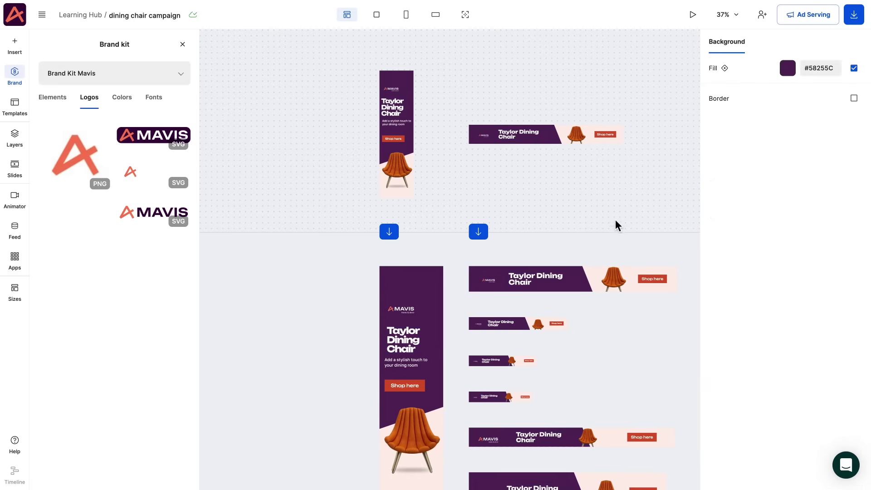
pyautogui.scroll(-5, 590, 213)
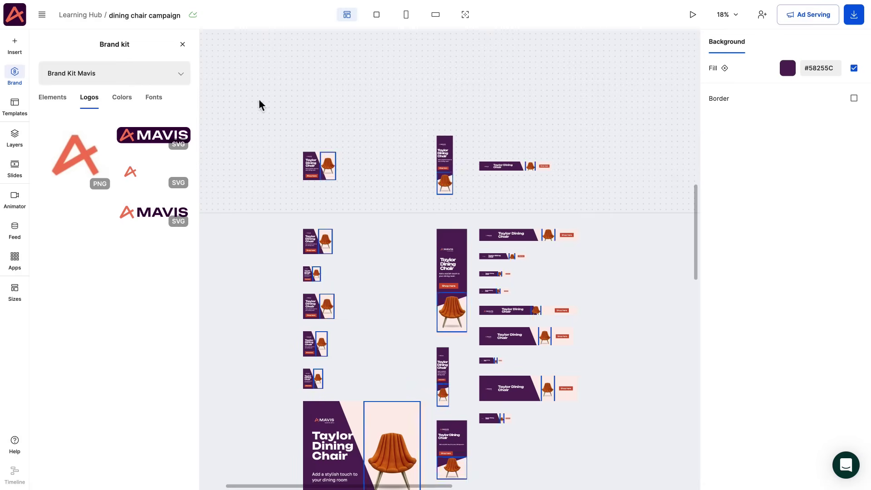
pyautogui.click(183, 44)
pyautogui.moveTo(230, 210); pyautogui.dragTo(230, 150)
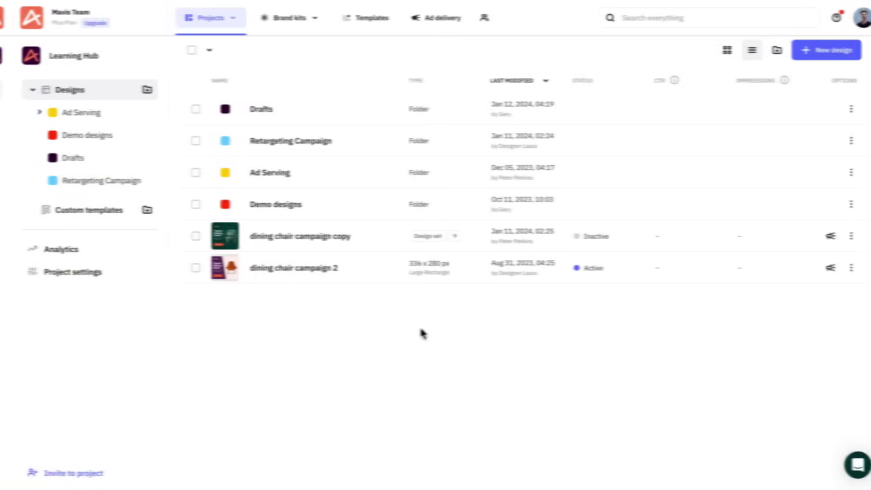
# Set up an HTML export of the dining chair campaign copy, excluding Main Banner and Wide Skyscraper.
pyautogui.moveTo(413, 335); pyautogui.dragTo(212, 235)
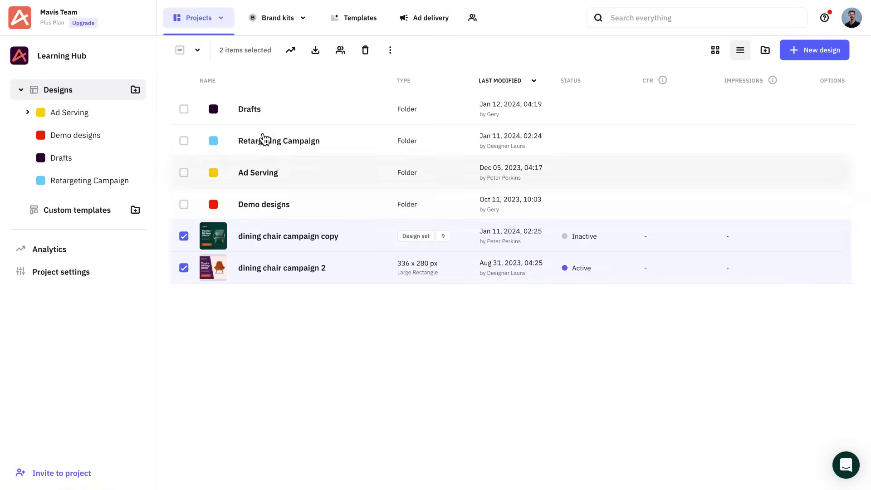
pyautogui.click(316, 57)
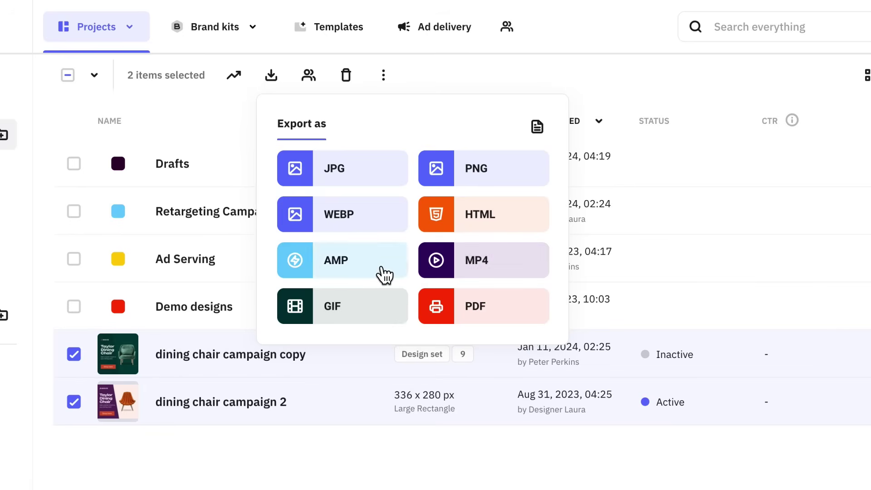
pyautogui.click(472, 220)
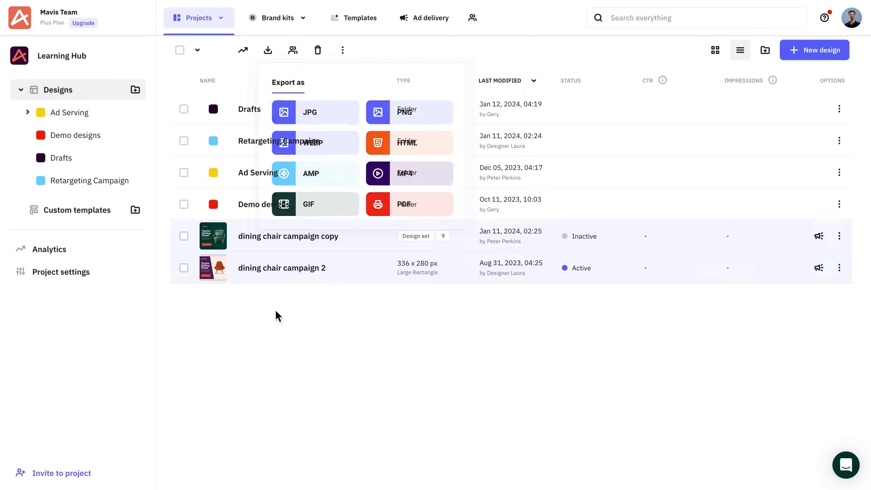
pyautogui.click(183, 236)
pyautogui.click(332, 49)
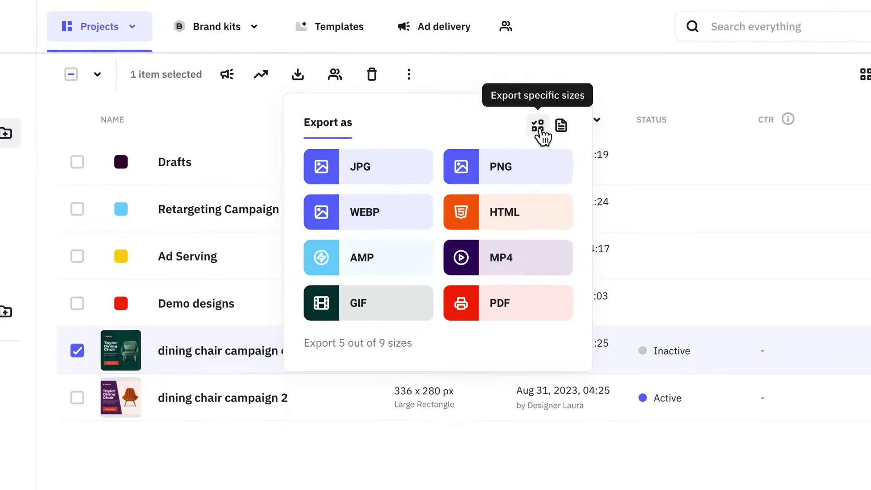
pyautogui.click(494, 83)
pyautogui.scroll(-3, 325, 256)
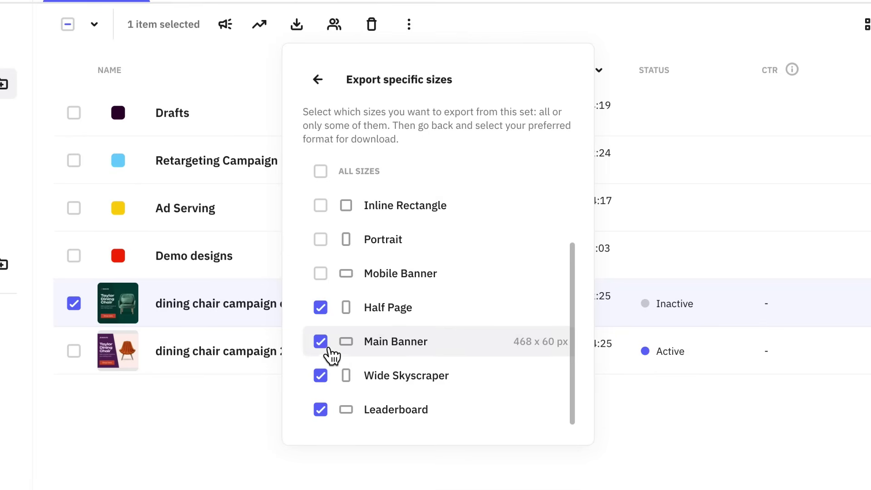
pyautogui.click(321, 342)
pyautogui.click(320, 375)
pyautogui.click(318, 80)
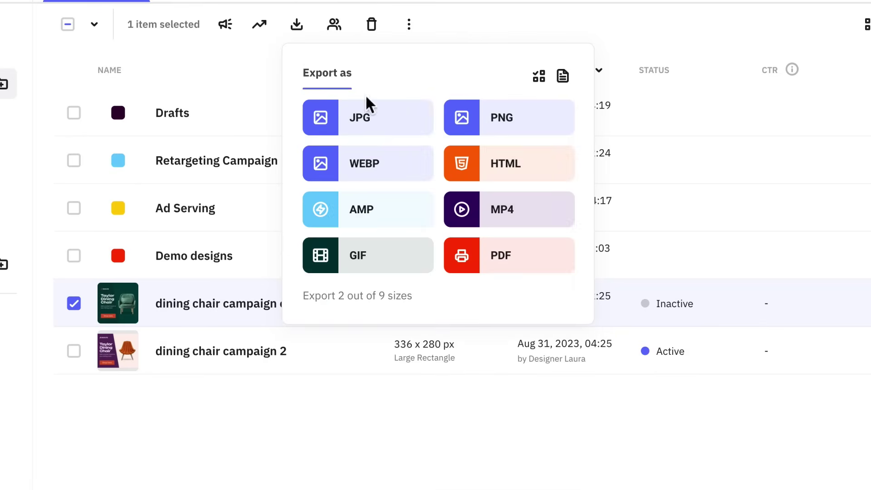
pyautogui.click(481, 168)
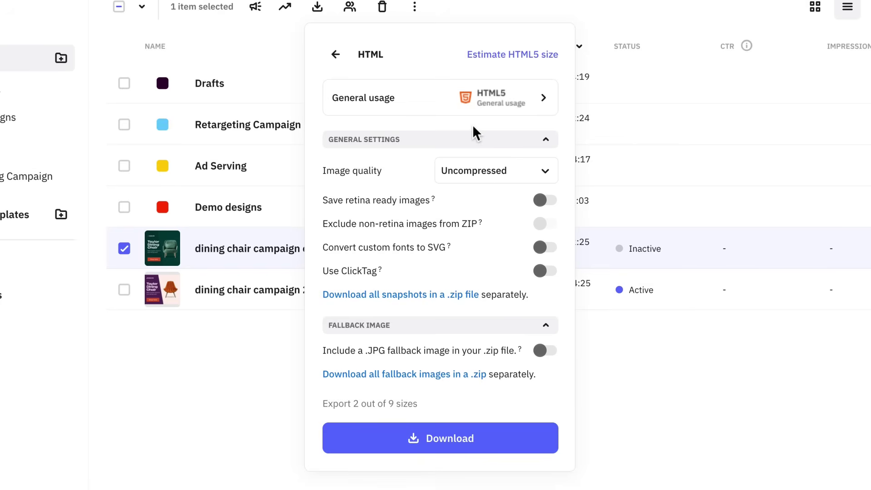
# Keep HTML image quality at Uncompressed, then scrub the chair animation to about 2.85 s.
pyautogui.click(482, 181)
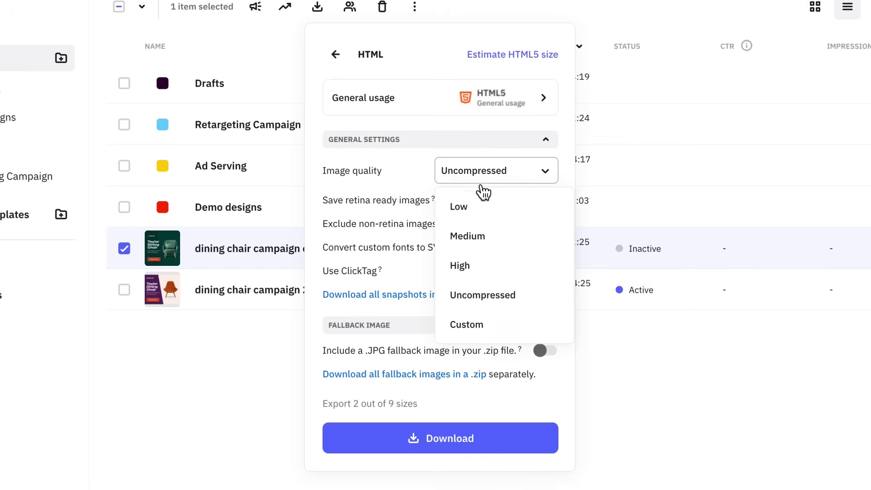
pyautogui.click(481, 300)
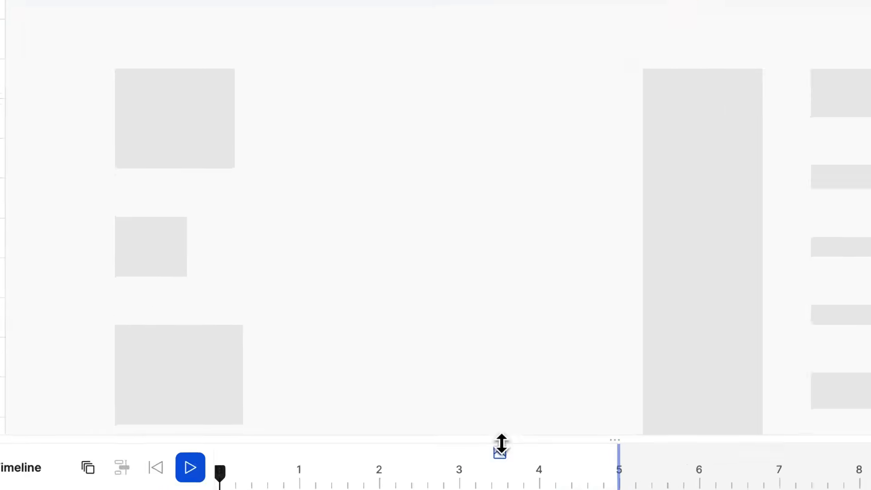
pyautogui.moveTo(300, 470); pyautogui.dragTo(177, 470)
pyautogui.moveTo(279, 452); pyautogui.dragTo(472, 455)
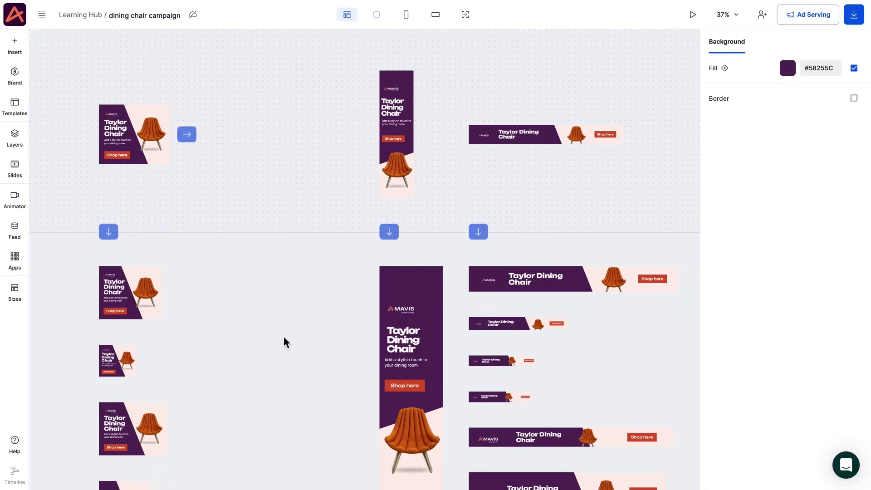
# Turn on Ad Serving for the chair banner design.
pyautogui.click(854, 18)
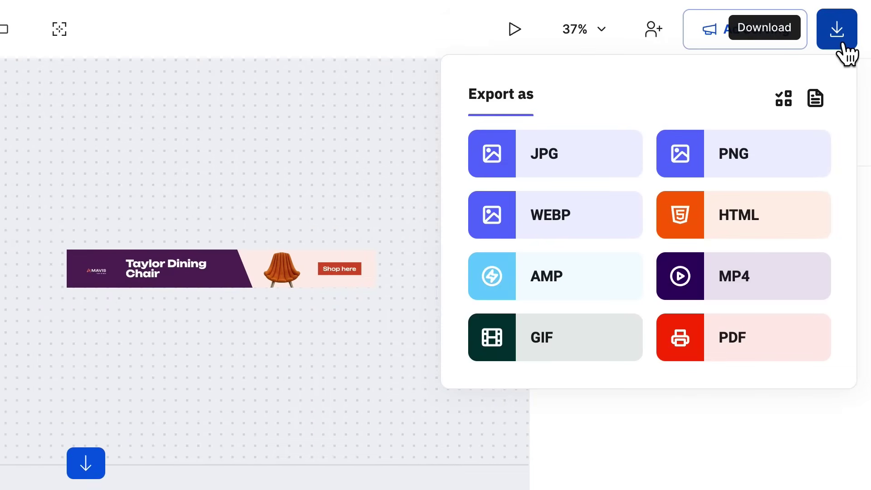
pyautogui.click(754, 41)
pyautogui.click(682, 248)
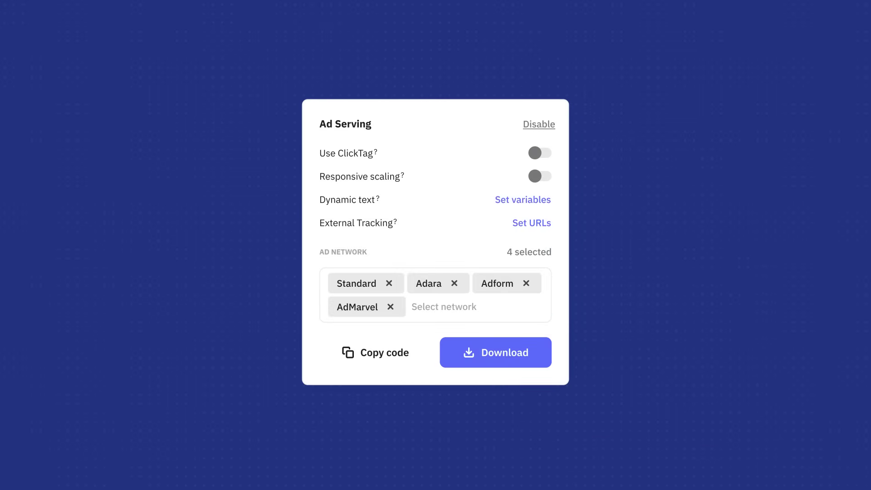
# Copy the chair design's ad tag code from the Ad Serving panel.
pyautogui.click(378, 355)
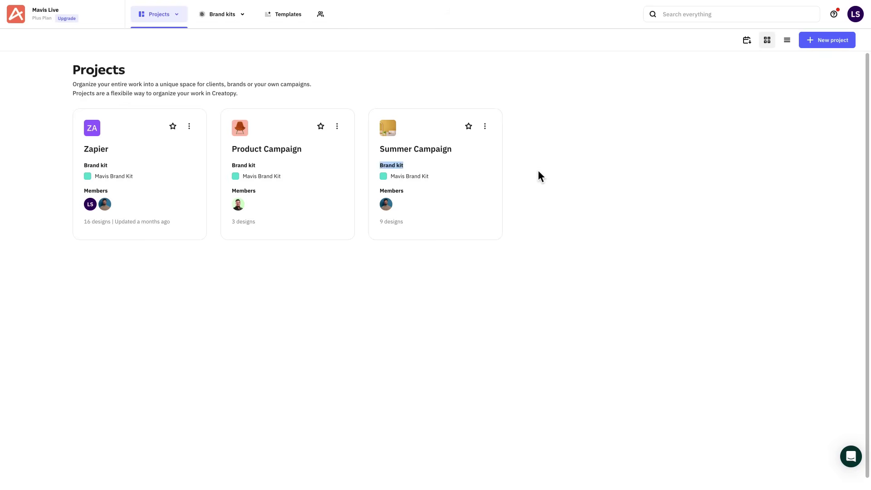
# Upgrade the account plan with the ad delivery add-on at 1M impressions per month.
pyautogui.click(855, 15)
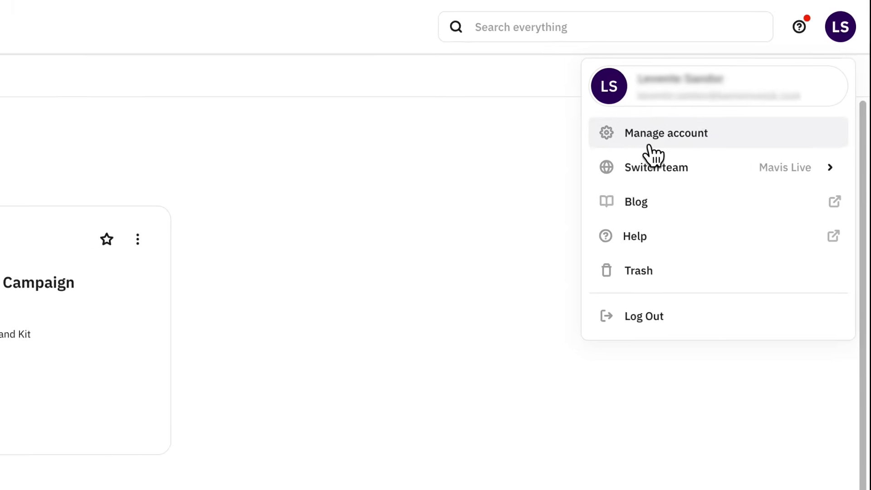
pyautogui.click(646, 144)
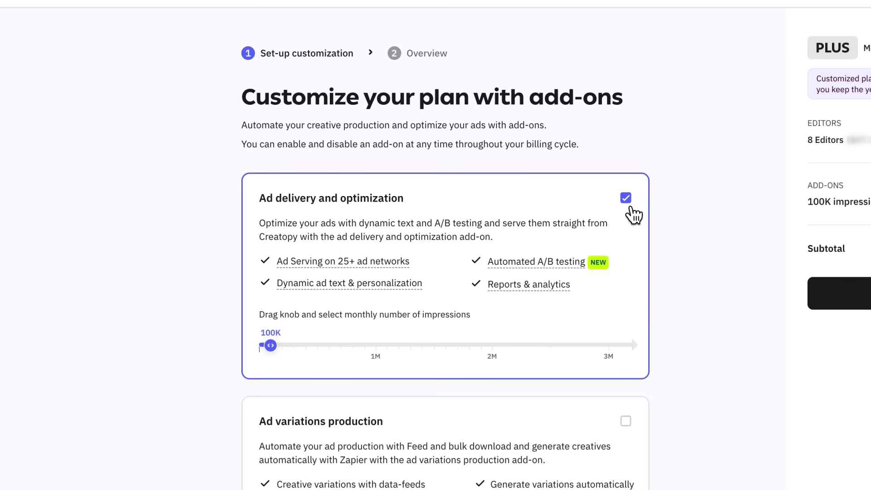
pyautogui.click(379, 347)
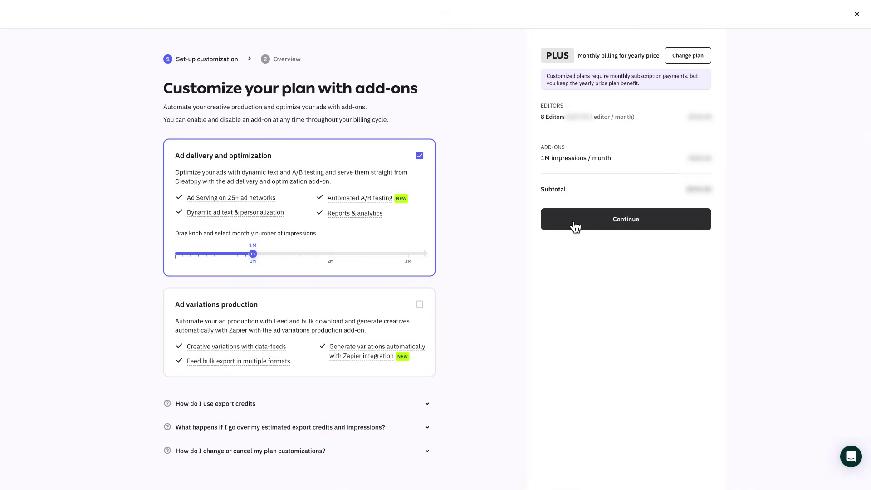
pyautogui.click(575, 226)
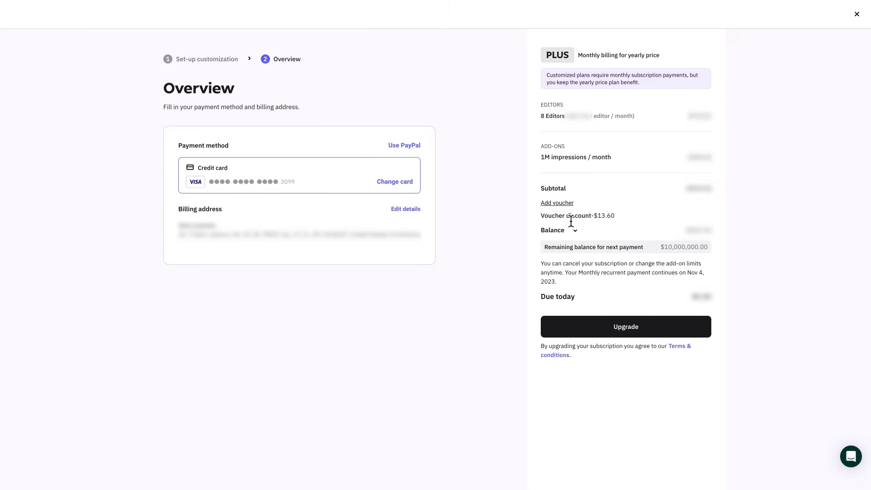
pyautogui.click(585, 325)
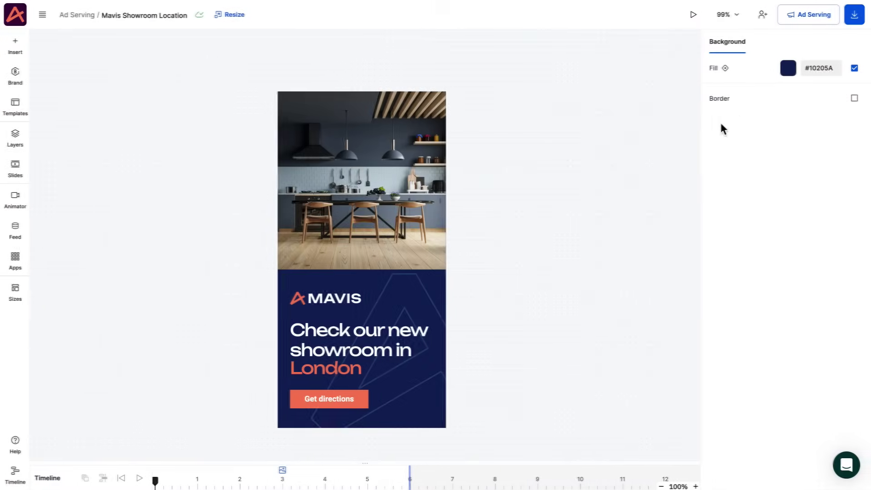
pyautogui.click(815, 16)
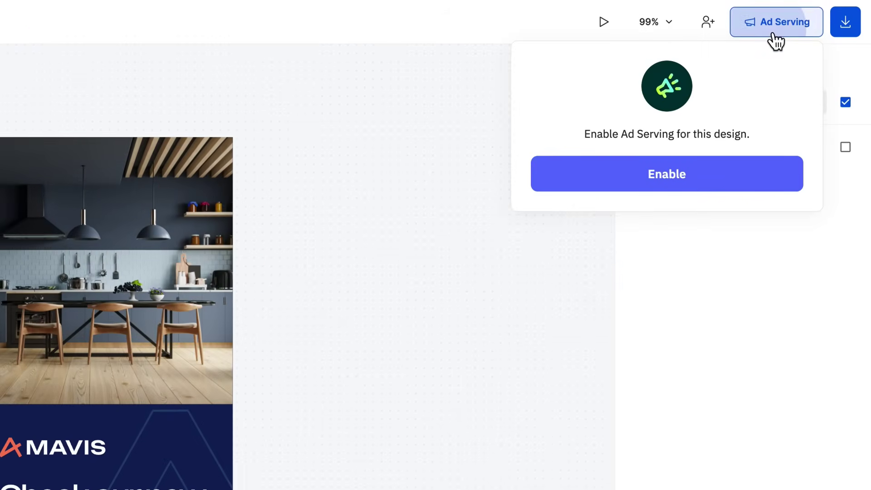
pyautogui.click(668, 178)
pyautogui.click(788, 105)
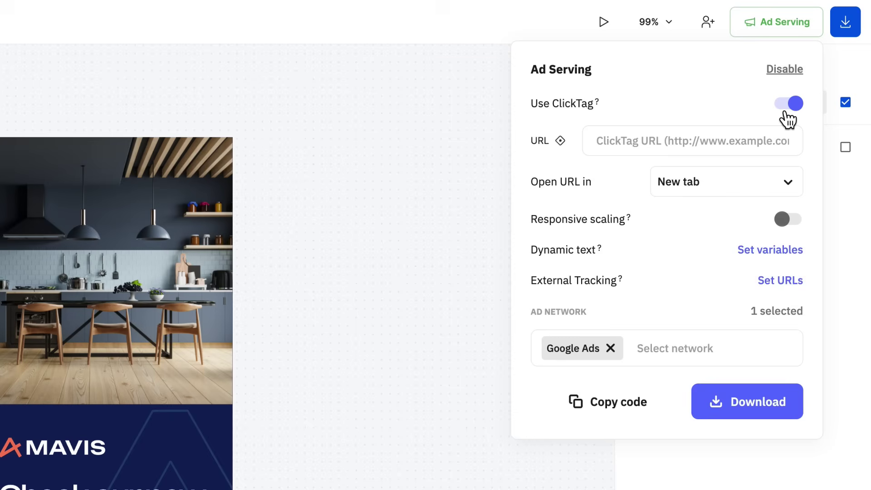
pyautogui.click(768, 136)
pyautogui.write('www.mav')
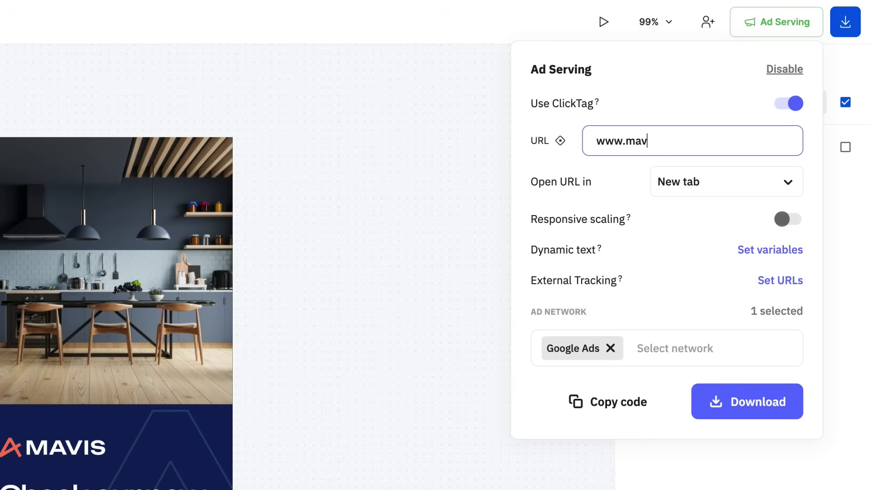
pyautogui.write('is.net')
pyautogui.click(780, 216)
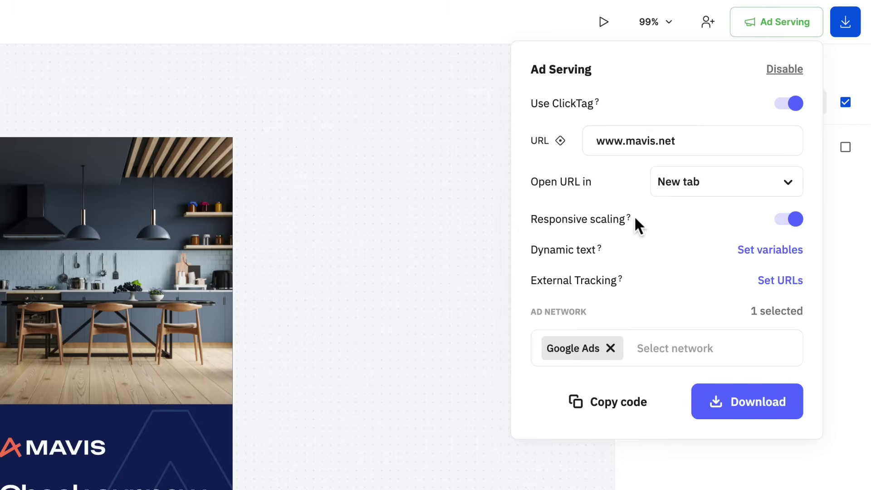
# Add a {CITY} dynamic text variable with the default value 'your own city' and save it.
pyautogui.moveTo(635, 222)
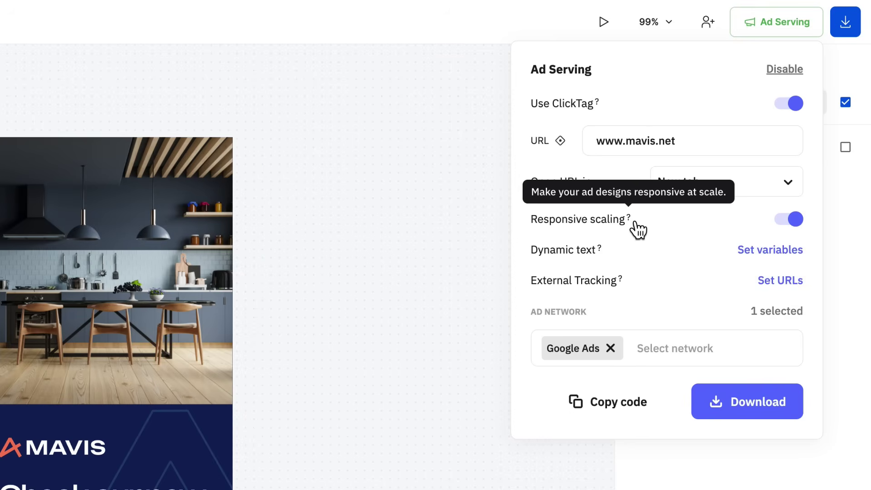
pyautogui.click(766, 252)
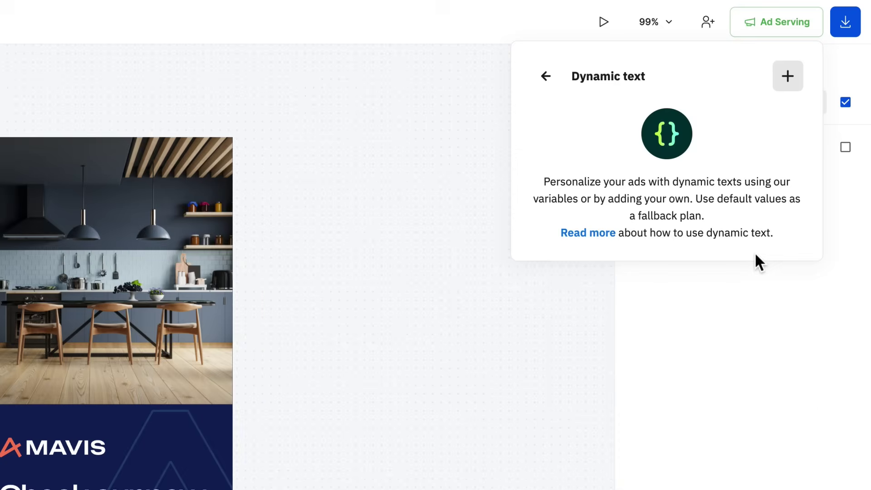
pyautogui.click(787, 87)
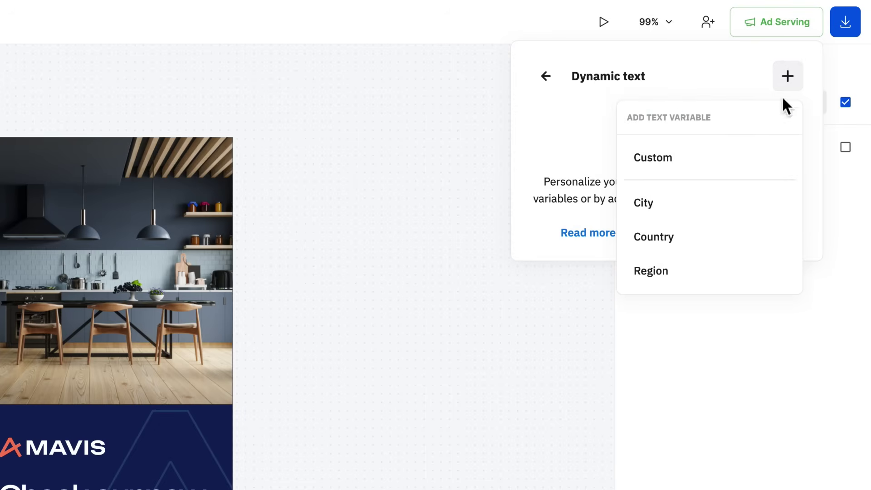
pyautogui.click(696, 211)
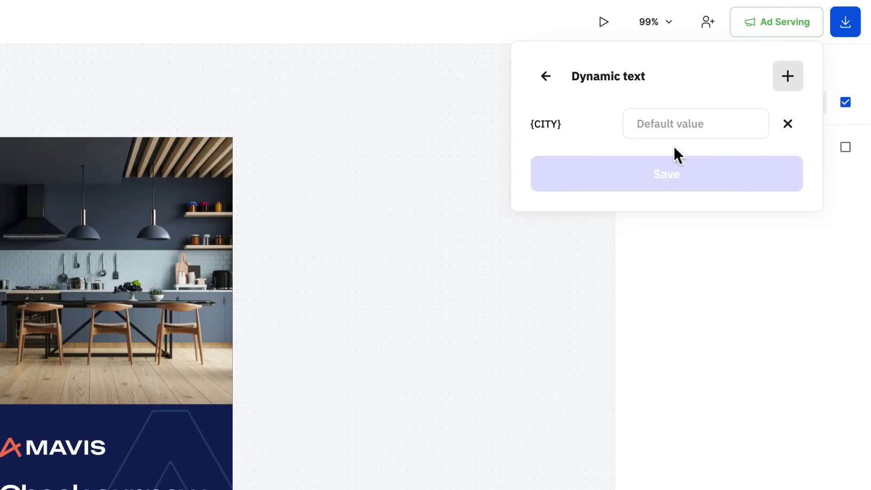
pyautogui.click(668, 130)
pyautogui.write('your own city!')
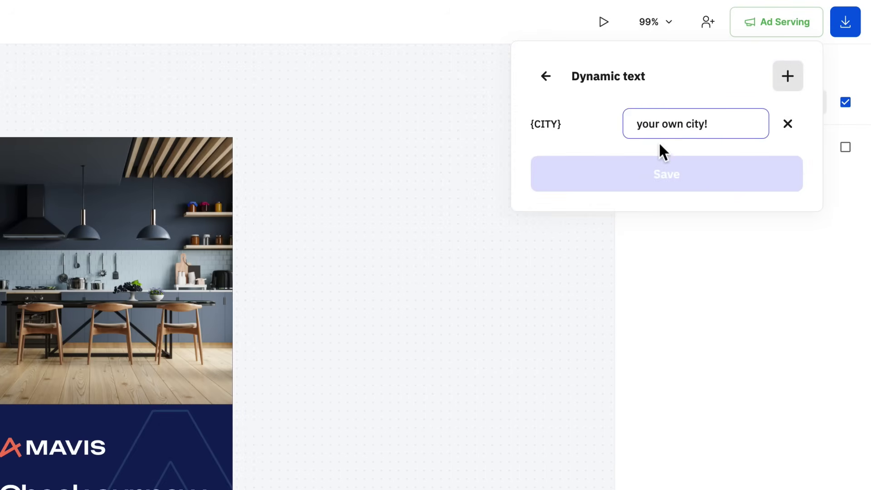
pyautogui.click(655, 149)
pyautogui.click(660, 172)
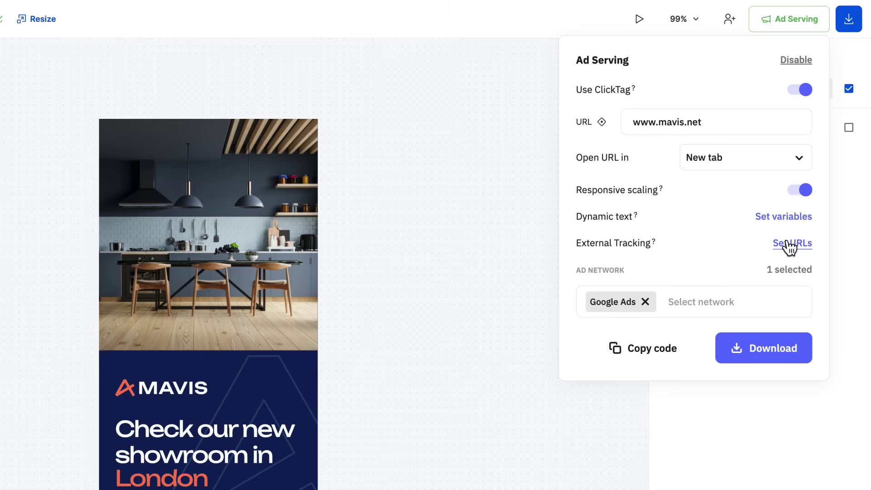
pyautogui.click(789, 243)
pyautogui.write('https://your')
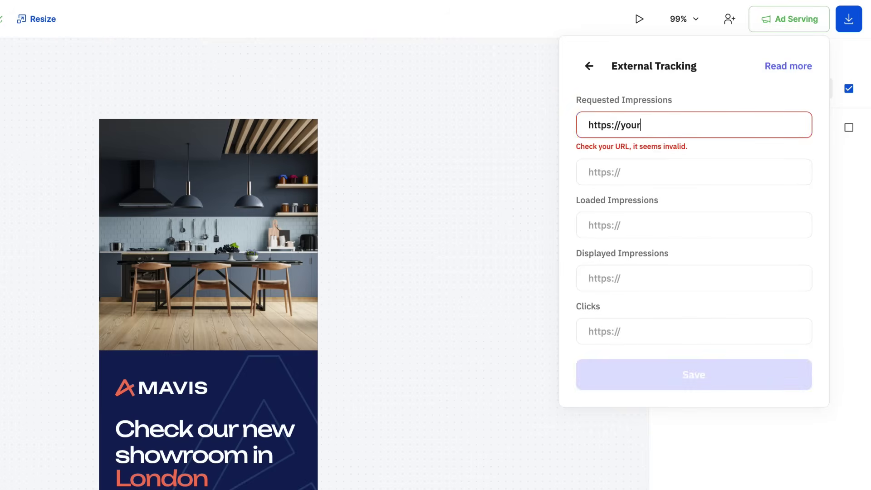
pyautogui.write('tracking.link')
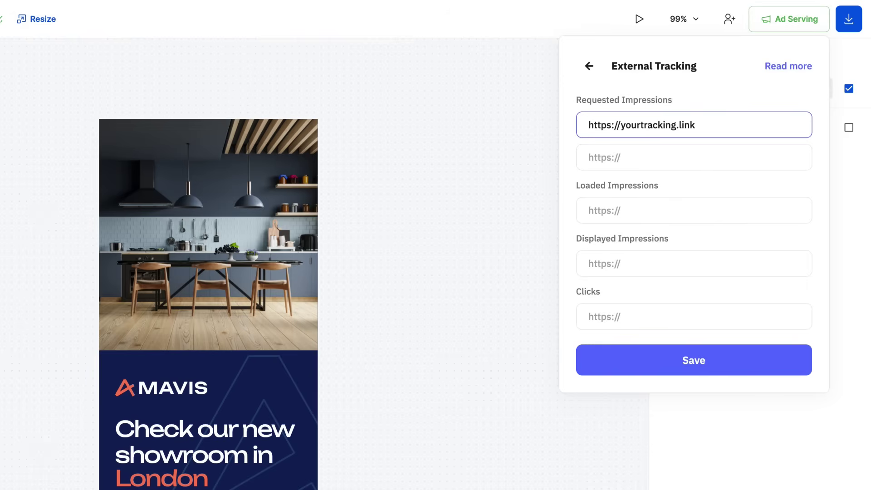
pyautogui.click(677, 363)
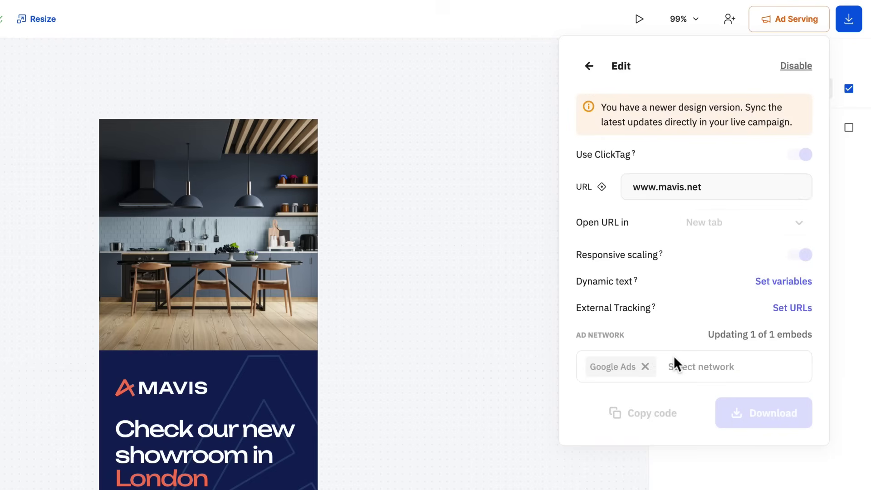
# Add Simpli.fi and Standard as ad networks alongside Google Ads.
pyautogui.click(692, 312)
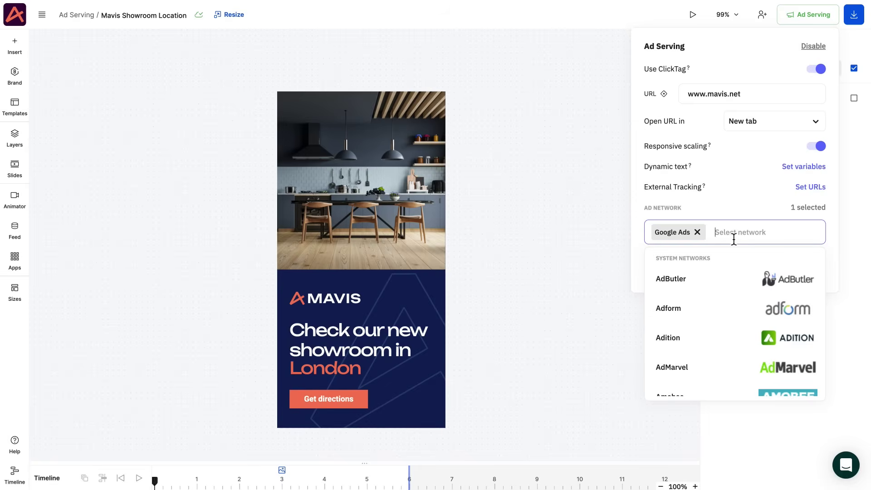
pyautogui.moveTo(821, 273); pyautogui.dragTo(822, 377)
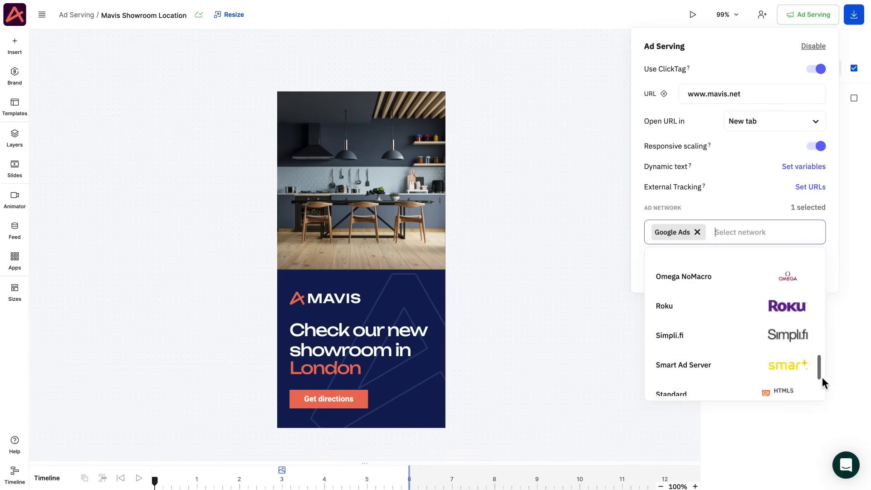
pyautogui.click(767, 336)
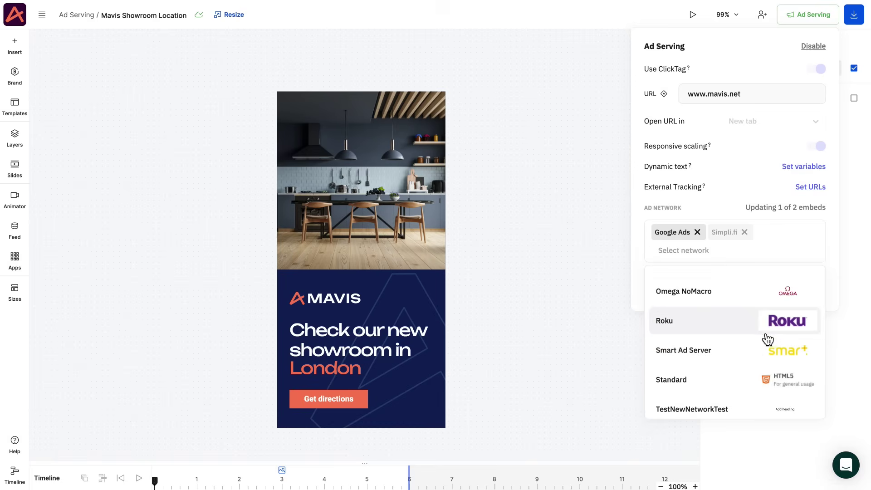
pyautogui.click(736, 385)
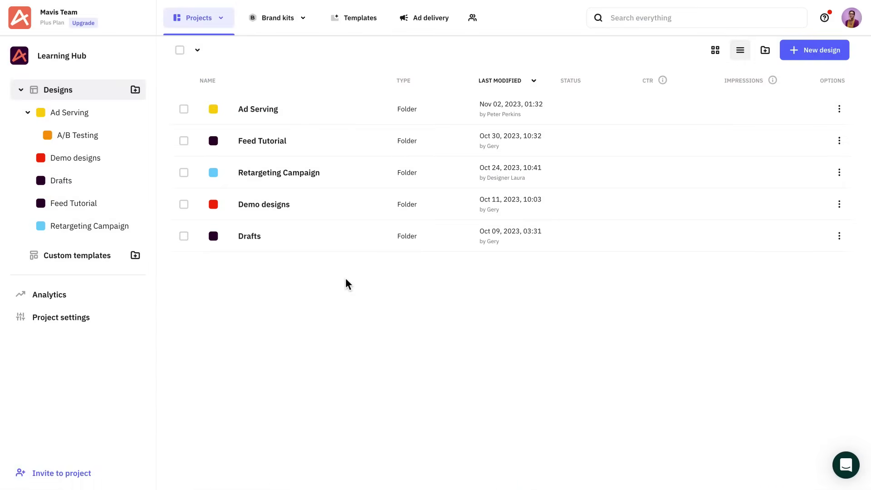
# Start a custom ad network under Ad delivery and upload DSP logo.png as its logo.
pyautogui.click(438, 22)
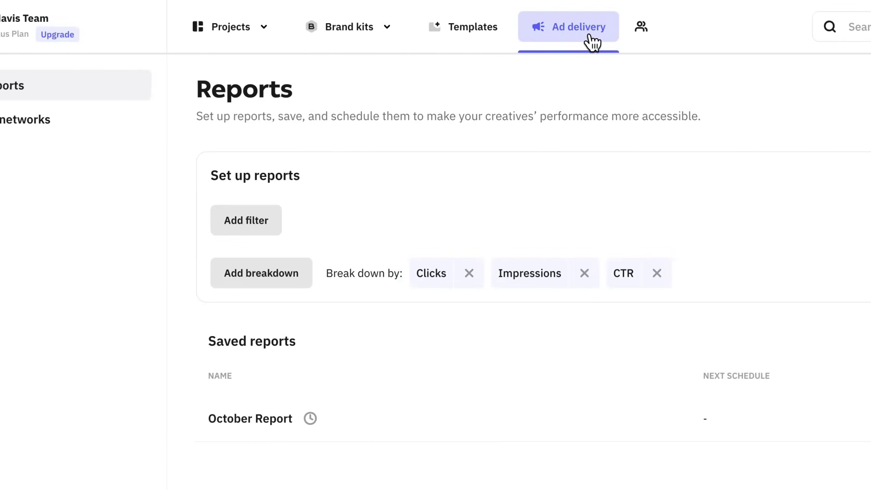
pyautogui.click(27, 121)
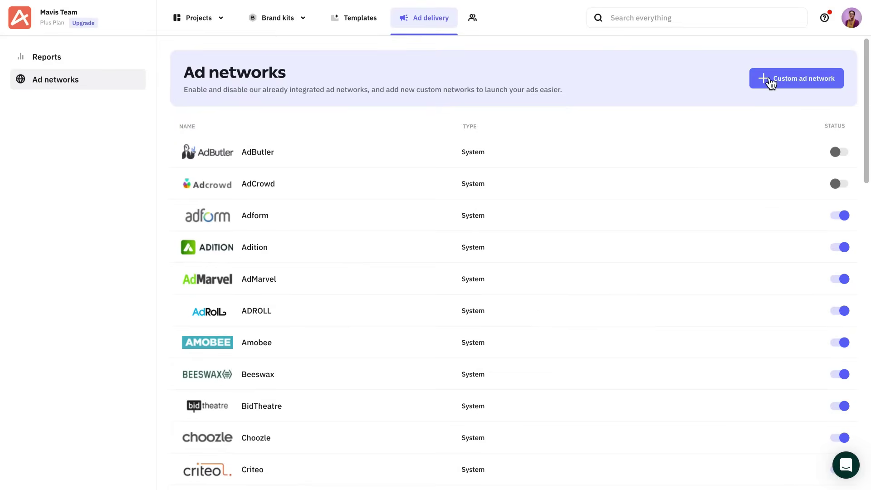
pyautogui.click(770, 82)
pyautogui.click(220, 143)
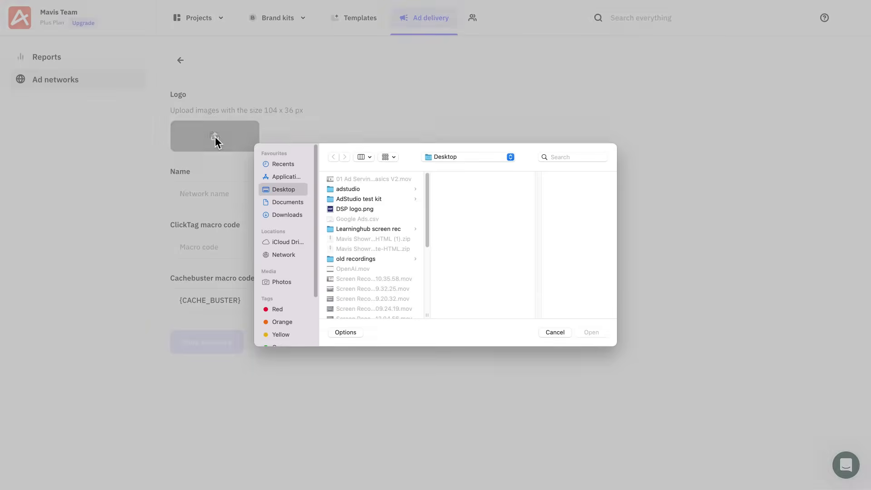
pyautogui.click(344, 209)
pyautogui.click(590, 334)
# Name the custom network DSP, set its ClickTag macro to {CLICK_URL}, and save it.
pyautogui.click(284, 194)
pyautogui.write('DSP')
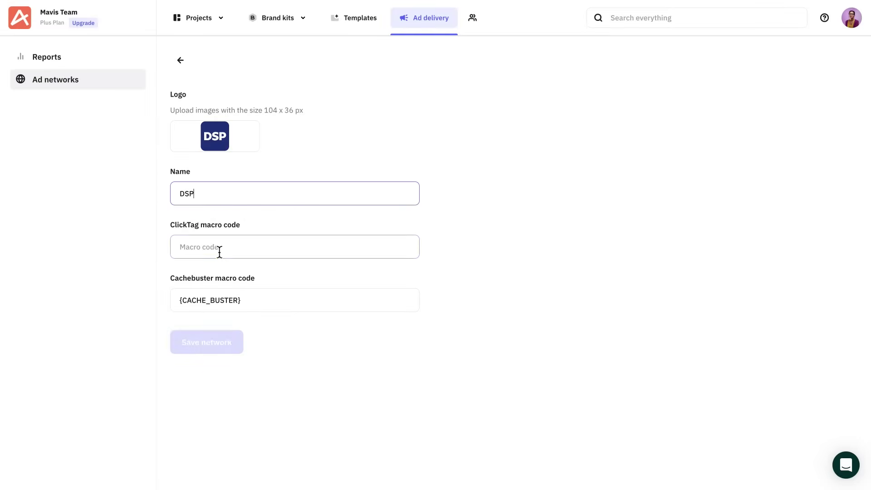
pyautogui.click(218, 251)
pyautogui.click(231, 274)
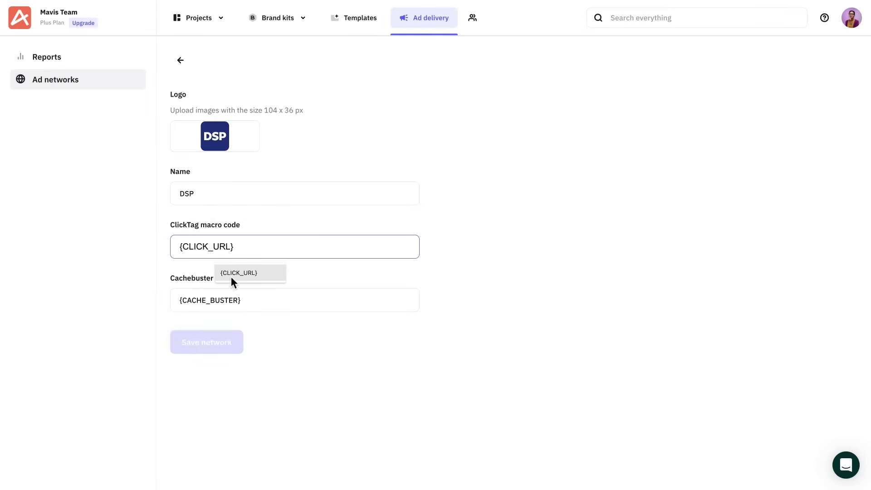
pyautogui.click(222, 346)
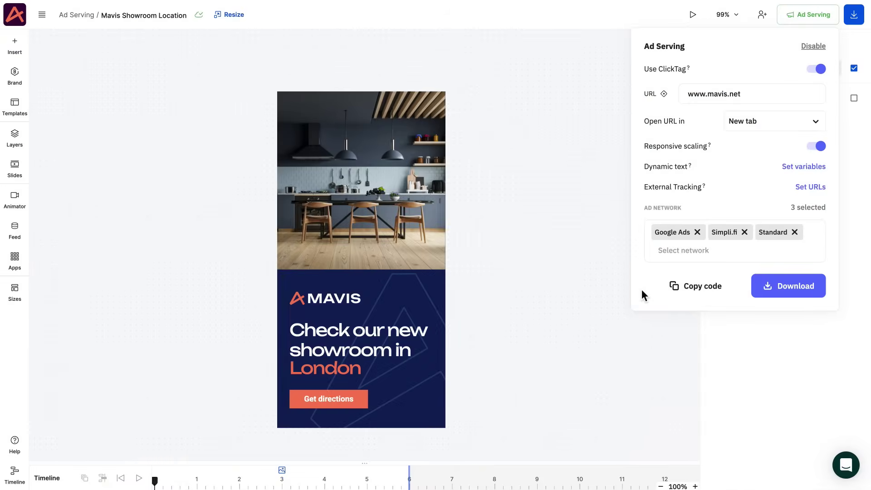
# Copy the showroom ad's embed code and download the ad as a .zip.
pyautogui.click(673, 290)
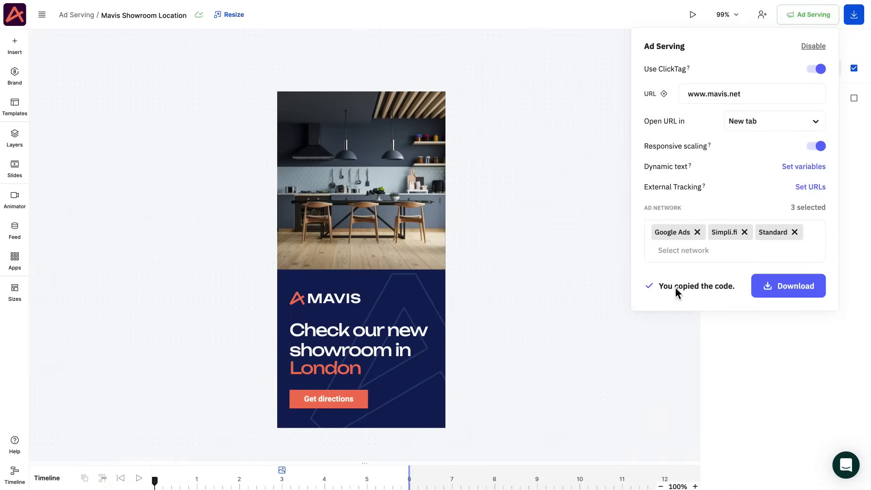
pyautogui.click(781, 296)
pyautogui.click(779, 312)
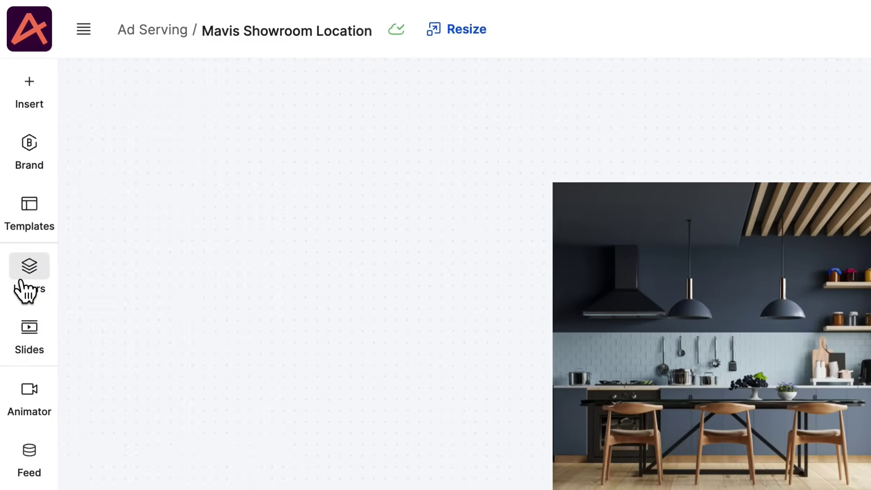
pyautogui.click(11, 142)
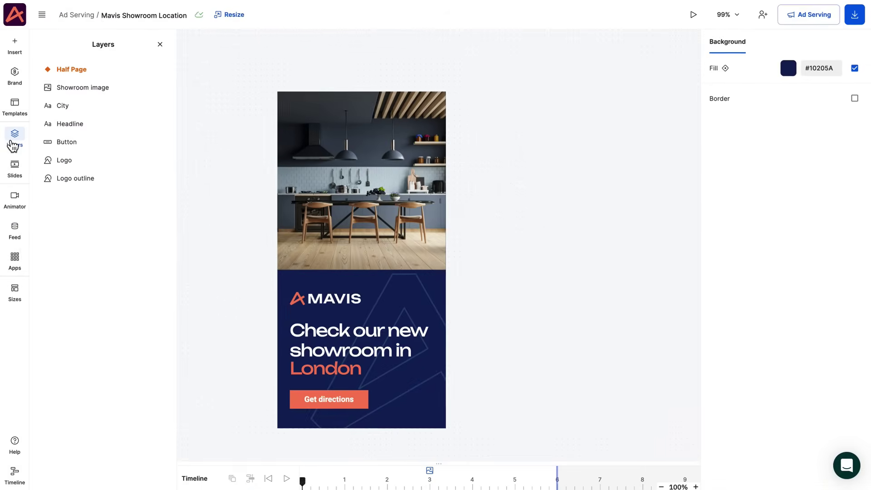
# Enable ad serving and add a {CITY} text variable defaulting to 'your city!'.
pyautogui.click(32, 284)
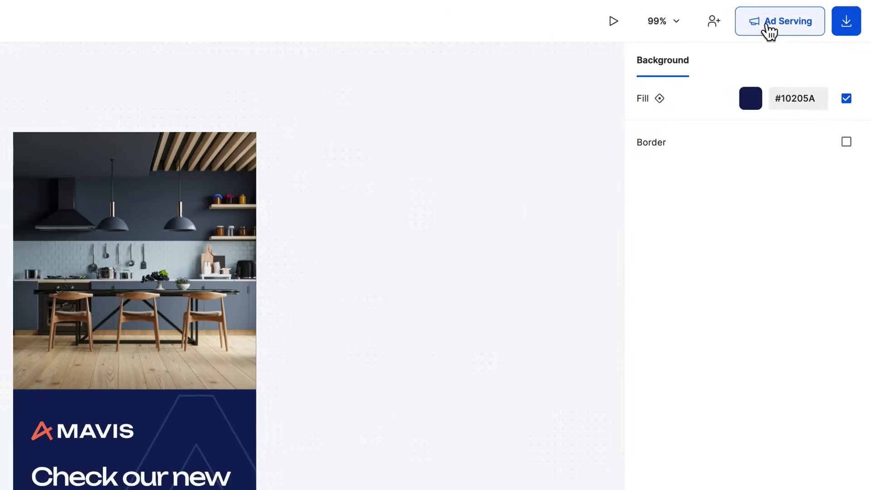
pyautogui.click(770, 32)
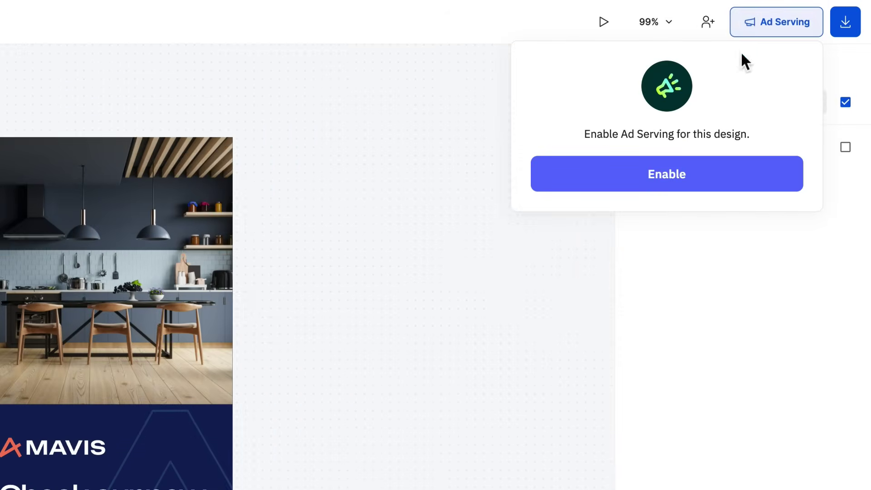
pyautogui.click(640, 186)
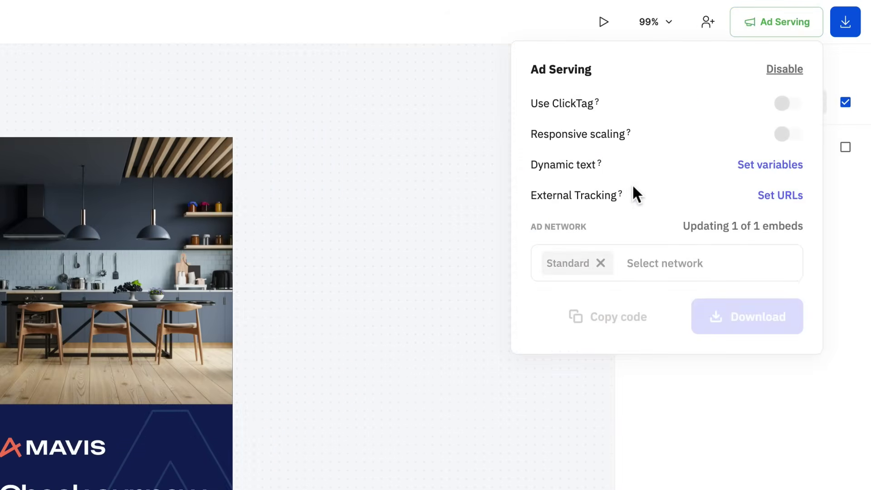
pyautogui.click(760, 166)
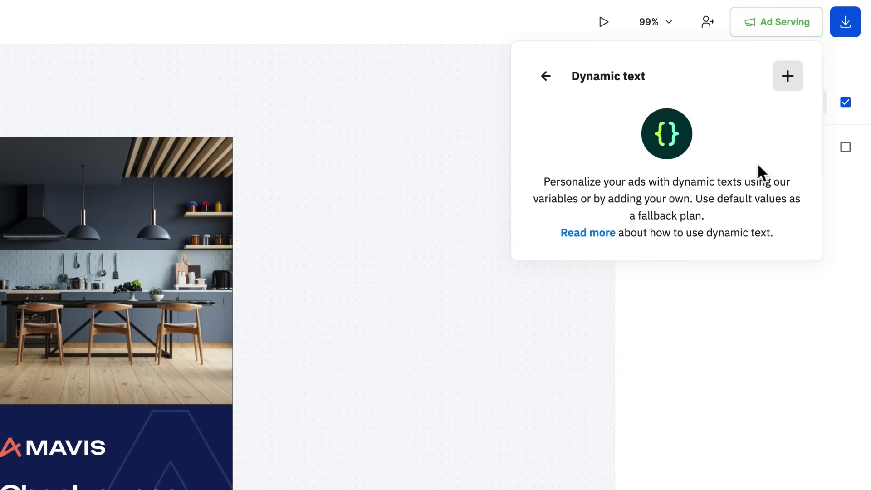
pyautogui.click(786, 78)
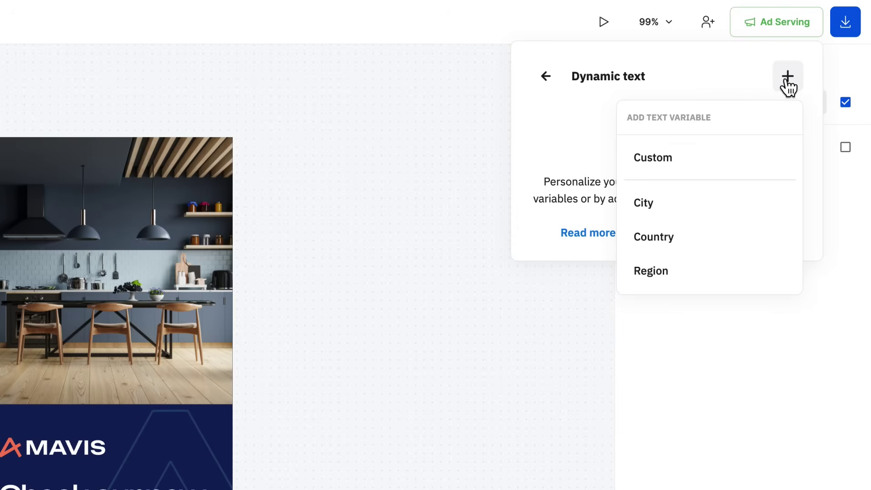
pyautogui.click(702, 207)
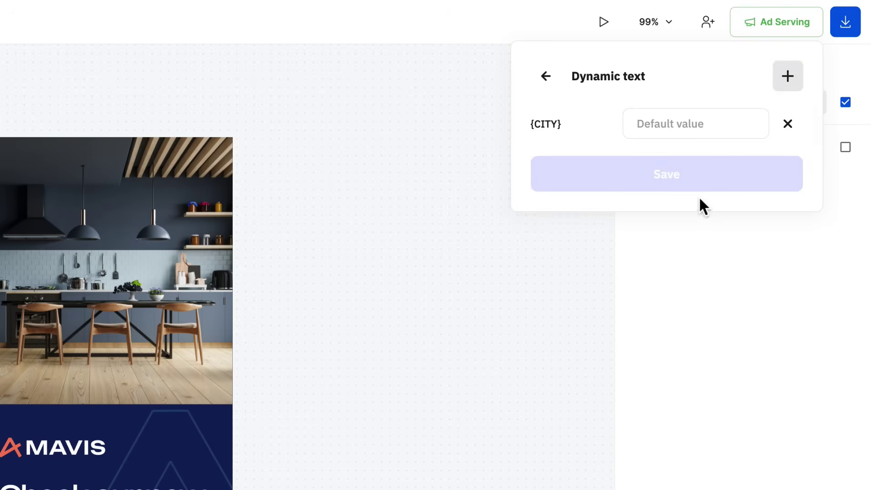
pyautogui.click(670, 117)
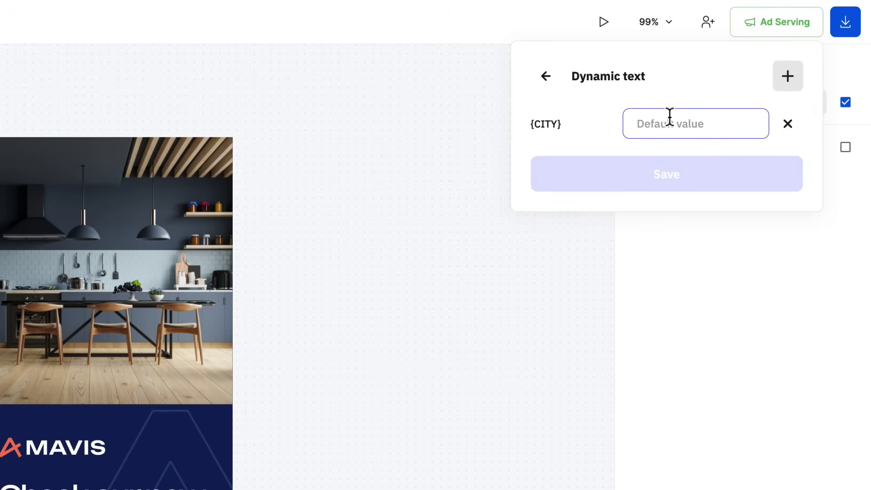
pyautogui.write('your city!')
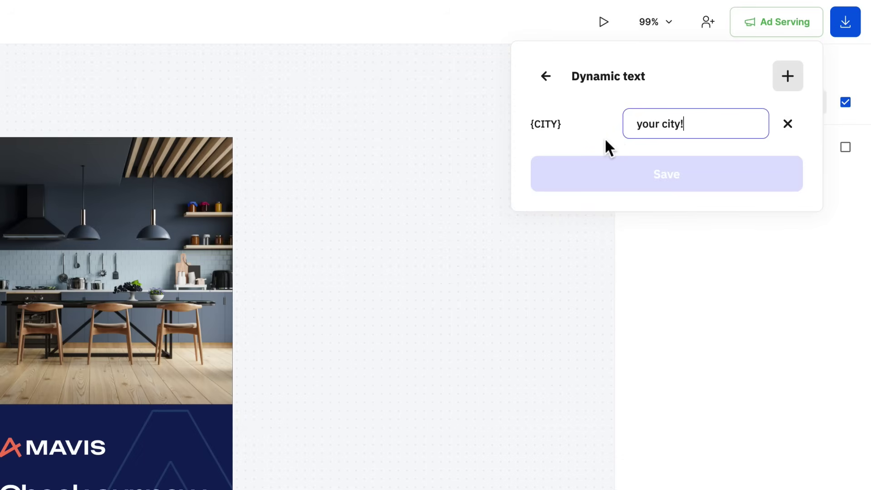
# Add a {NAME} variable with a sample name default, remove it again, and save the variables.
pyautogui.click(786, 78)
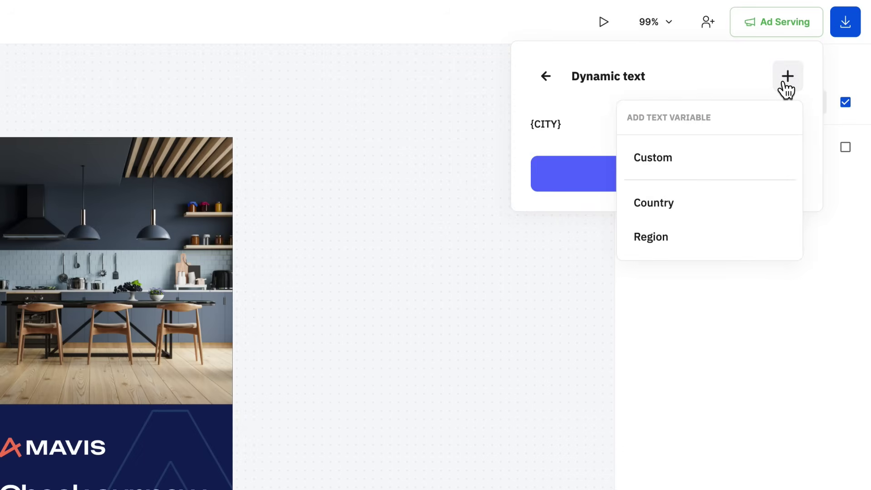
pyautogui.write('{NAME}')
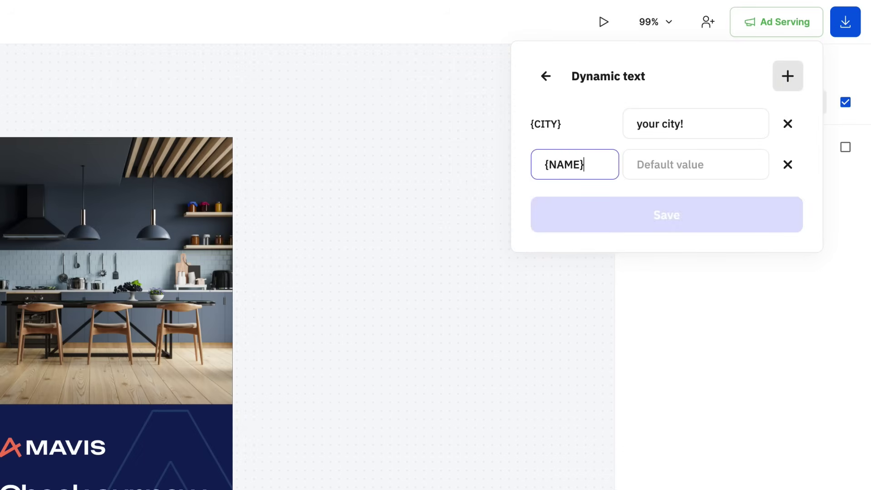
pyautogui.click(657, 176)
pyautogui.write('Laura')
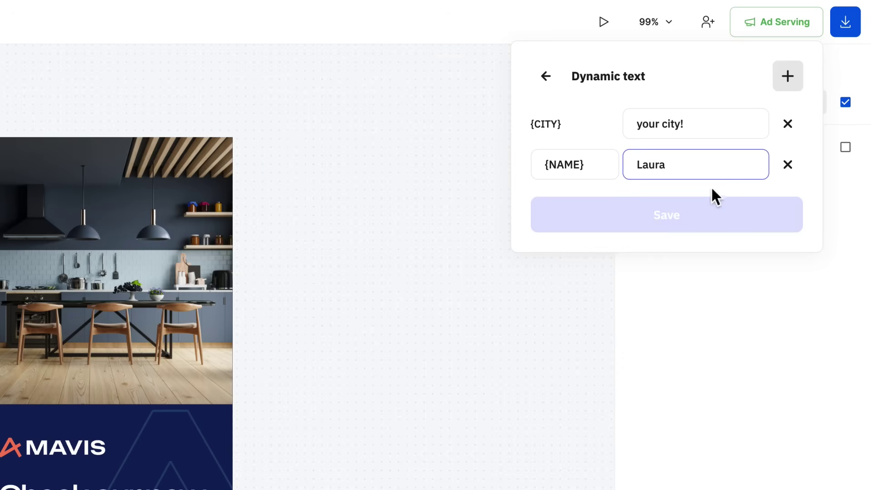
pyautogui.click(787, 166)
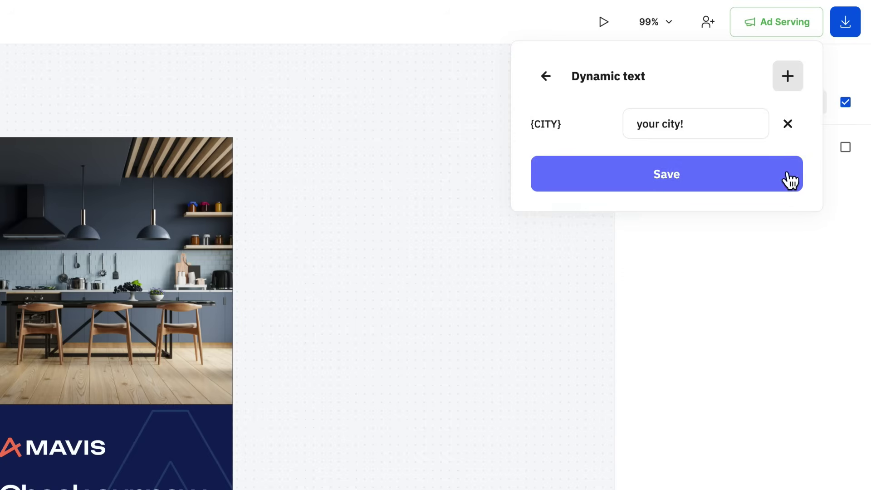
pyautogui.click(653, 174)
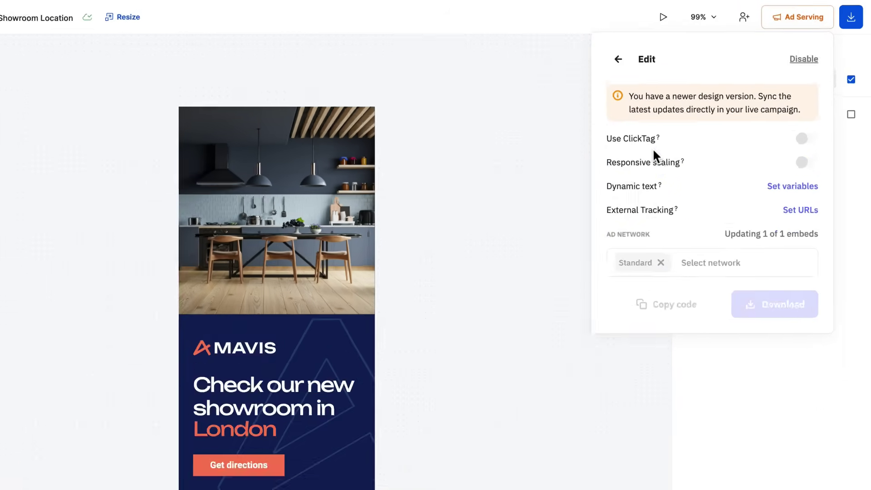
# Replace London in the headline with the {CITY} placeholder and copy the ad's embed code.
pyautogui.doubleClick(349, 368)
pyautogui.write('{CITY')
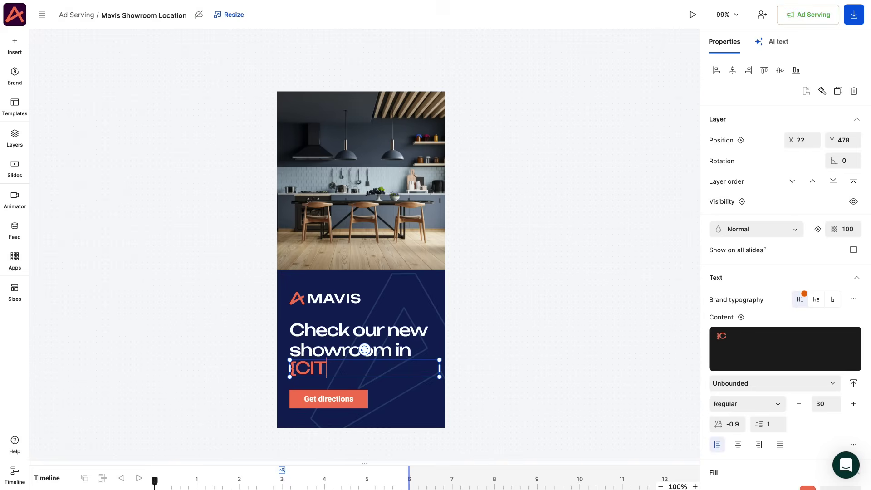
pyautogui.write('}')
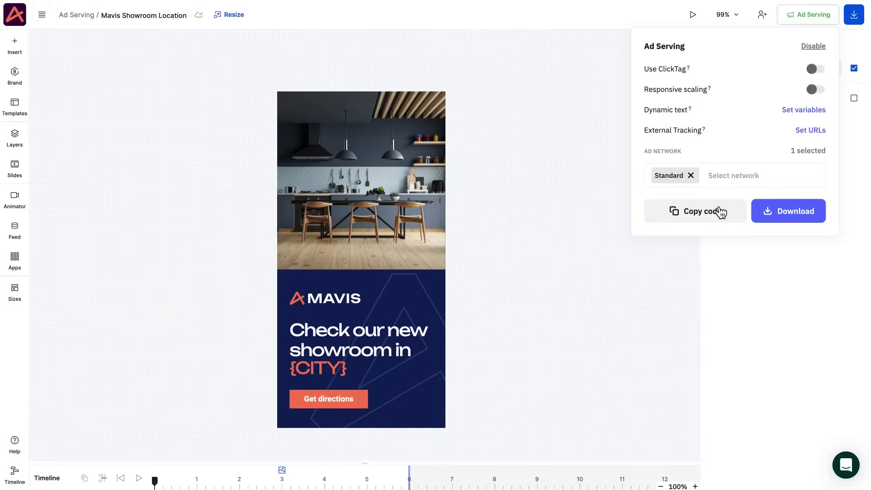
pyautogui.click(717, 210)
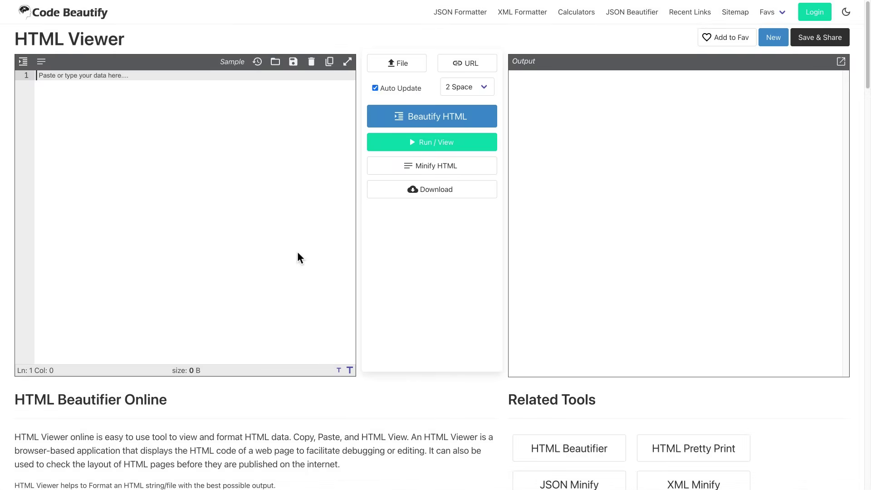
# Paste the embed code into Code Beautify's HTML Viewer and re-render it three times to see different cities.
pyautogui.hotkey('ctrl', 'v')
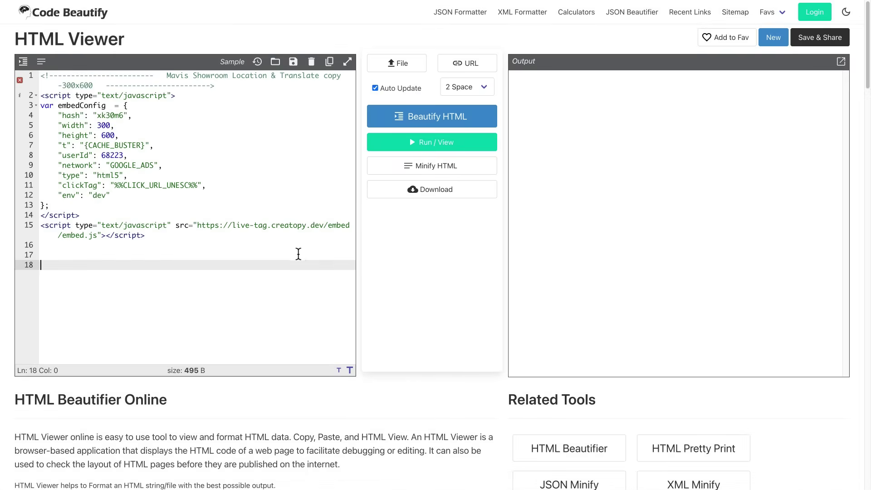
pyautogui.click(448, 143)
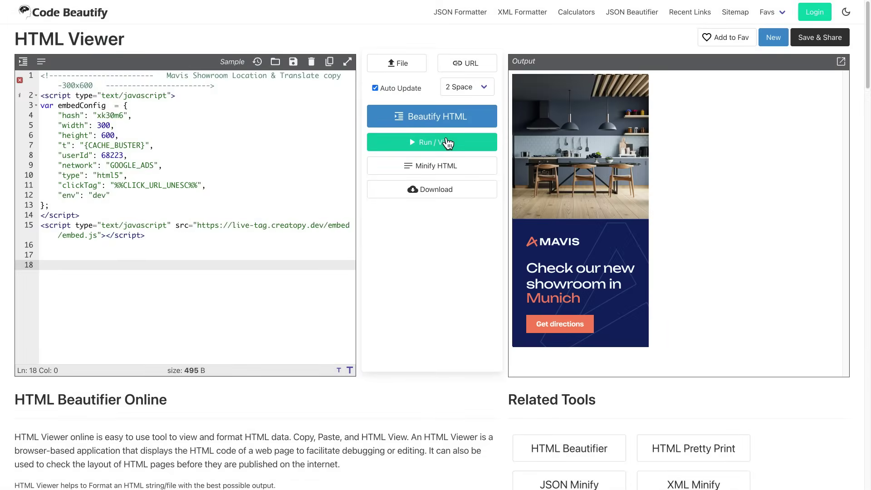
pyautogui.click(448, 144)
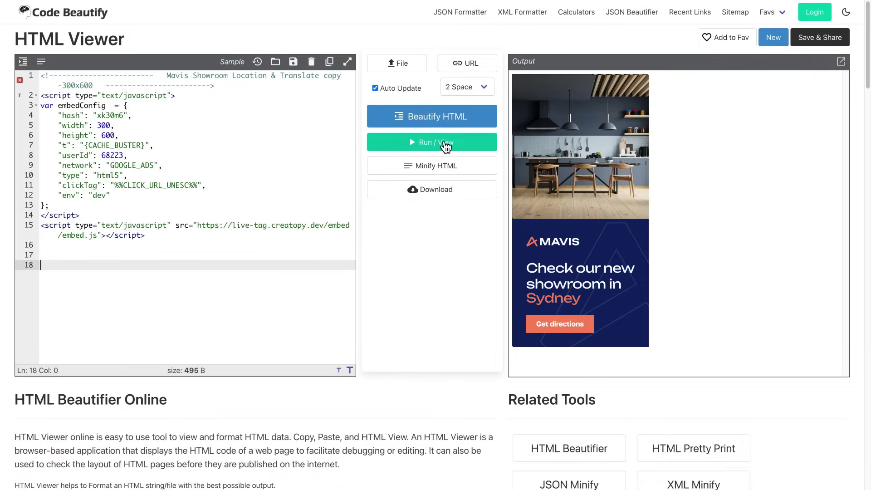
pyautogui.click(447, 144)
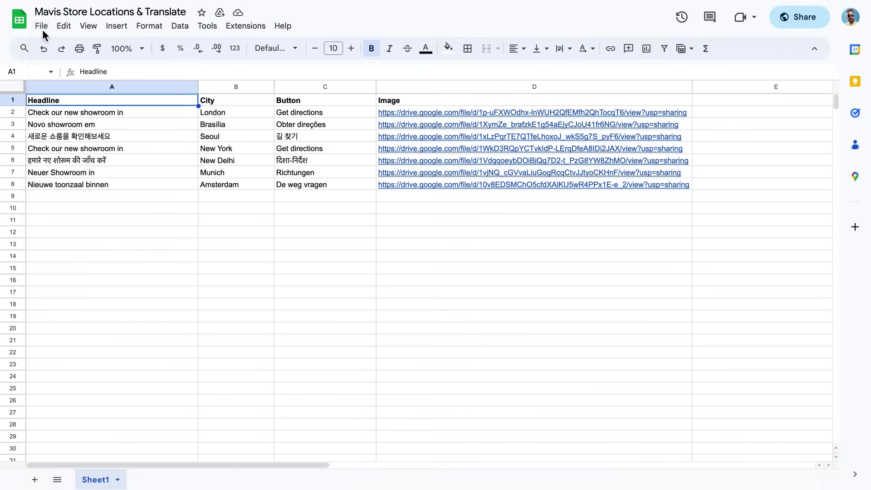
# Open Publish to web for the Mavis Store Locations & Translate sheet via File > Share.
pyautogui.click(41, 25)
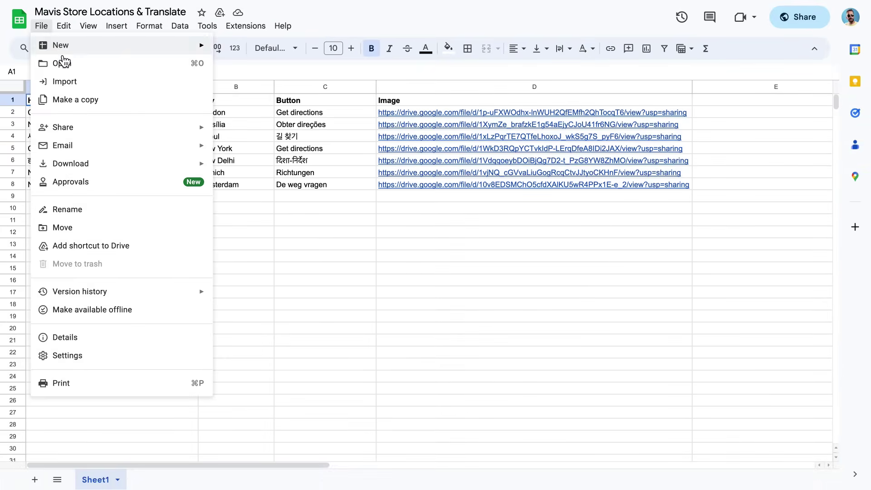
pyautogui.click(249, 151)
pyautogui.click(410, 160)
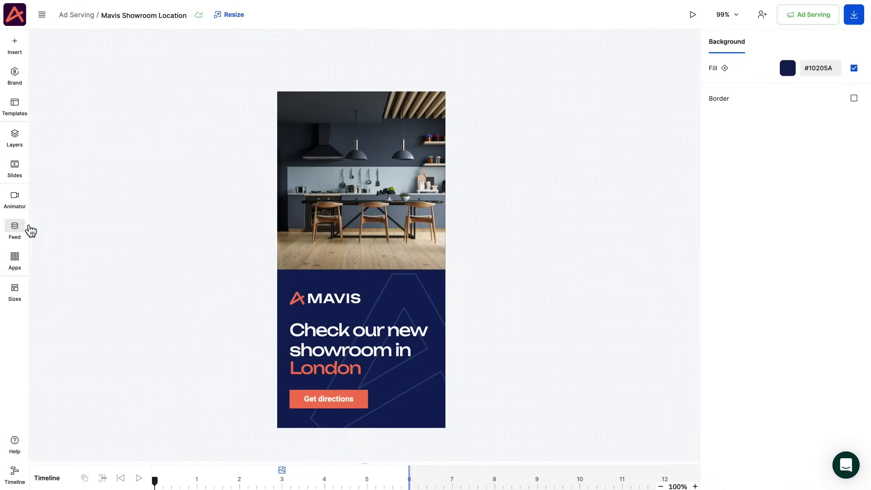
# Create a feed synced from the pasted sheet link, using City as target ID, and import its rows.
pyautogui.click(20, 231)
pyautogui.click(75, 97)
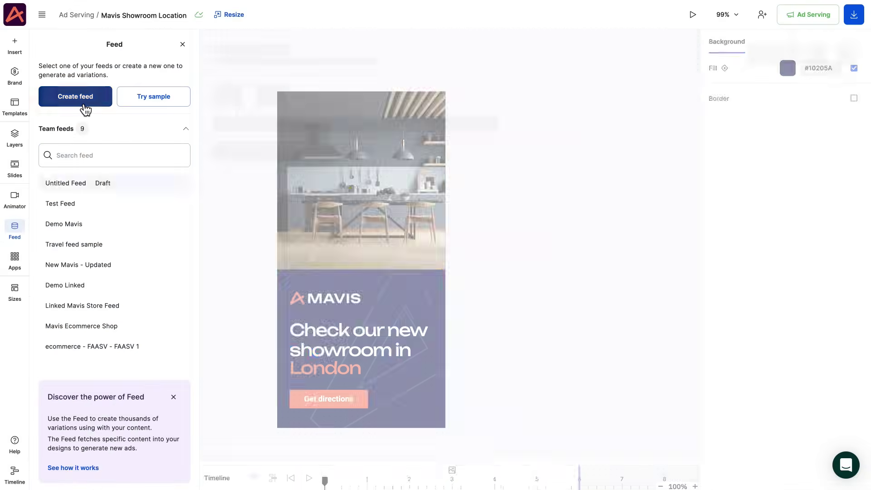
pyautogui.click(258, 111)
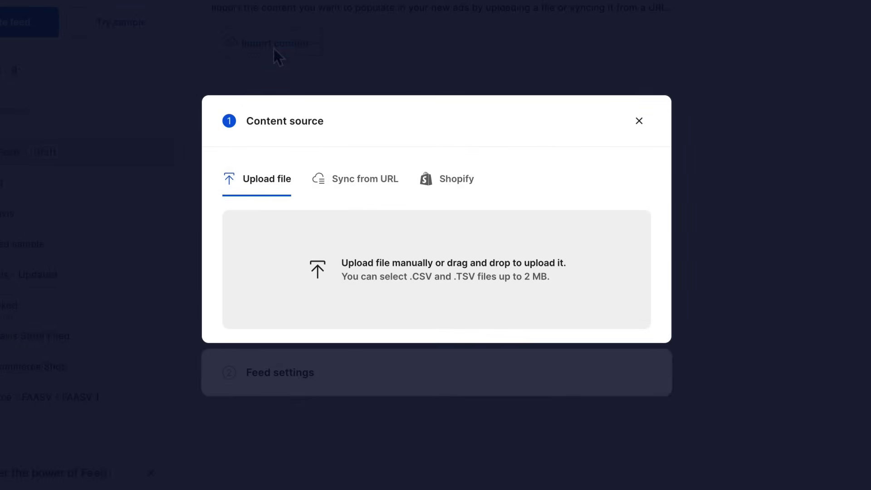
pyautogui.click(385, 186)
pyautogui.click(349, 253)
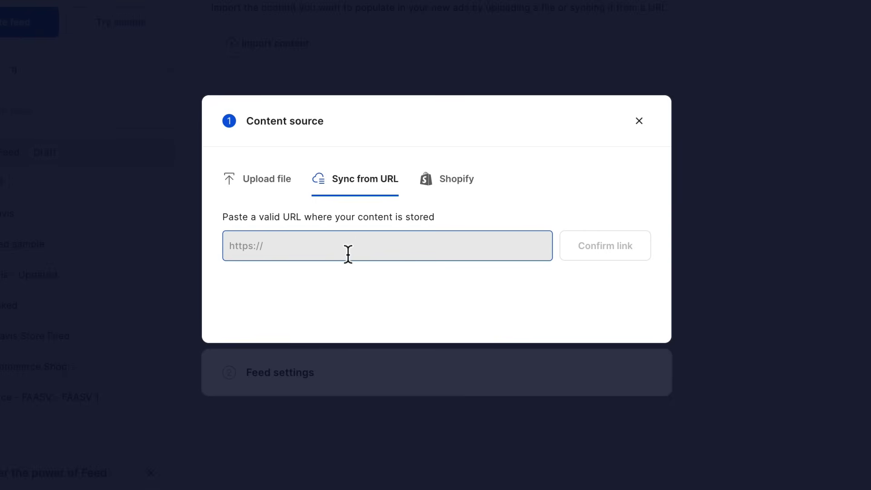
pyautogui.hotkey('ctrl', 'v')
pyautogui.click(596, 262)
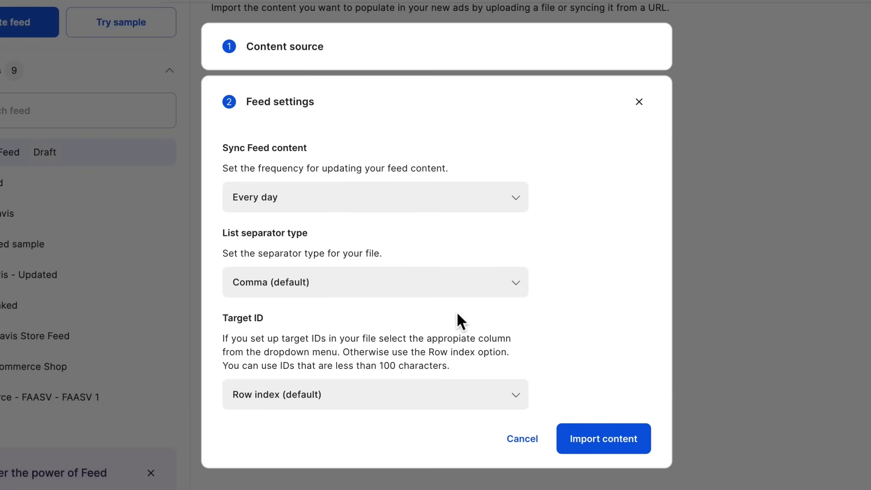
pyautogui.click(285, 358)
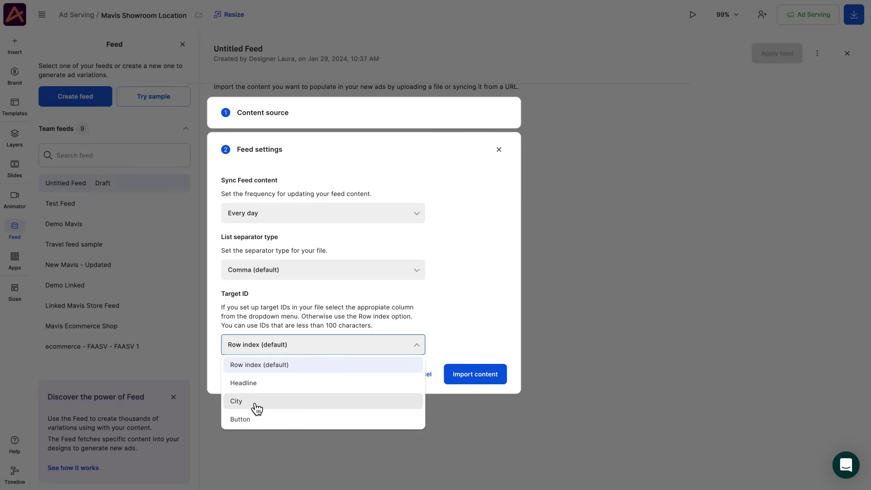
pyautogui.click(254, 414)
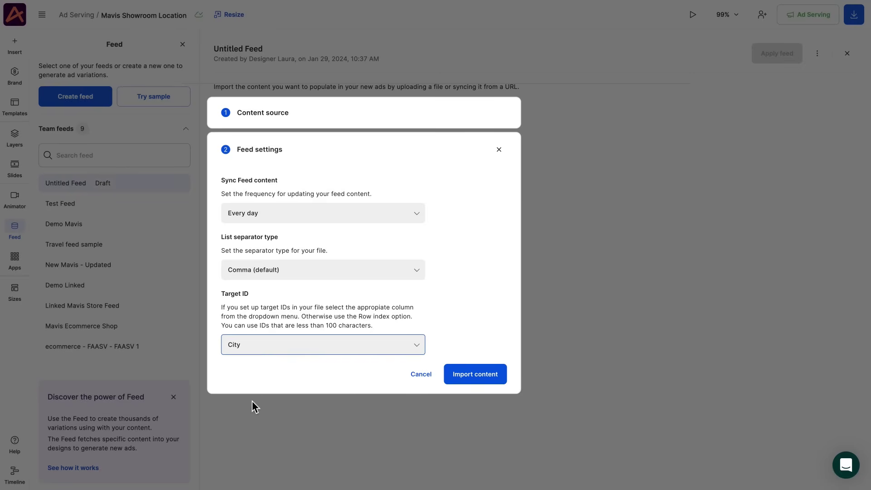
pyautogui.click(481, 376)
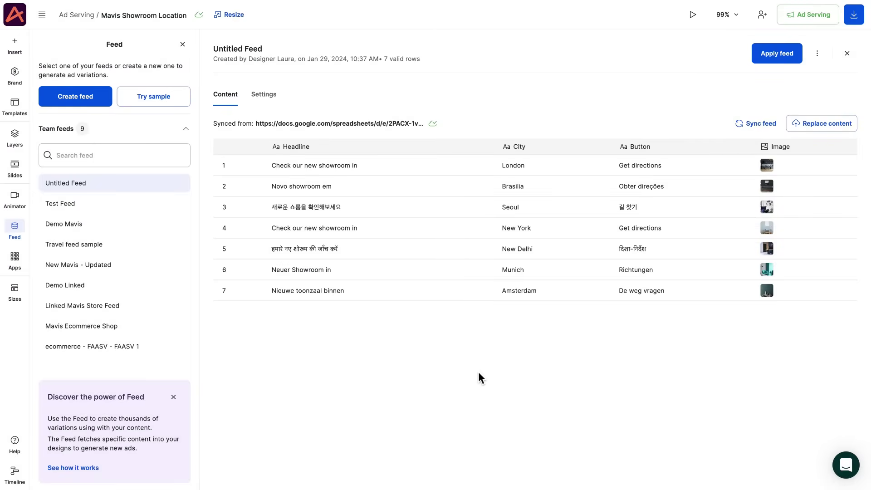
# Rename the feed to 'Mavis Showroom Location & Translation' and apply it to the ad.
pyautogui.click(239, 53)
pyautogui.write('Mavis Showroom Locatio')
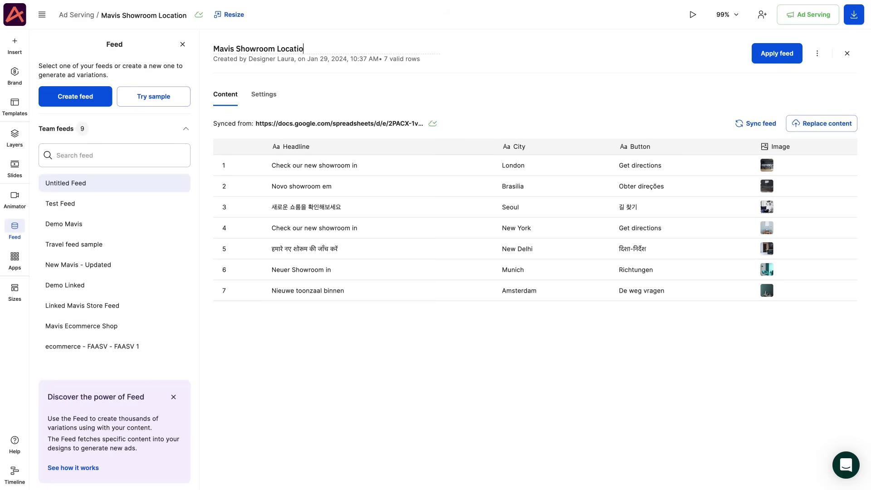
pyautogui.write('n & Translation')
pyautogui.click(756, 55)
# Link the photo, headline, city text and button label to the feed's Image, Headline, City and Button columns.
pyautogui.click(408, 130)
pyautogui.click(741, 363)
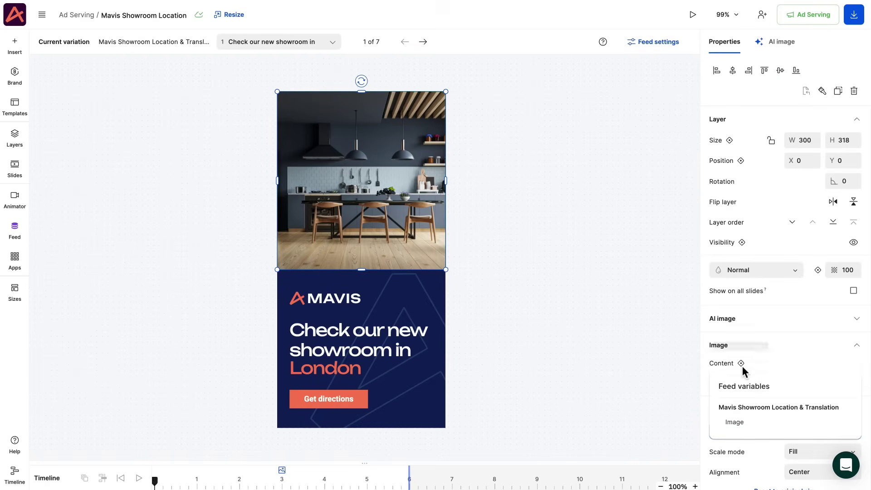
pyautogui.click(735, 426)
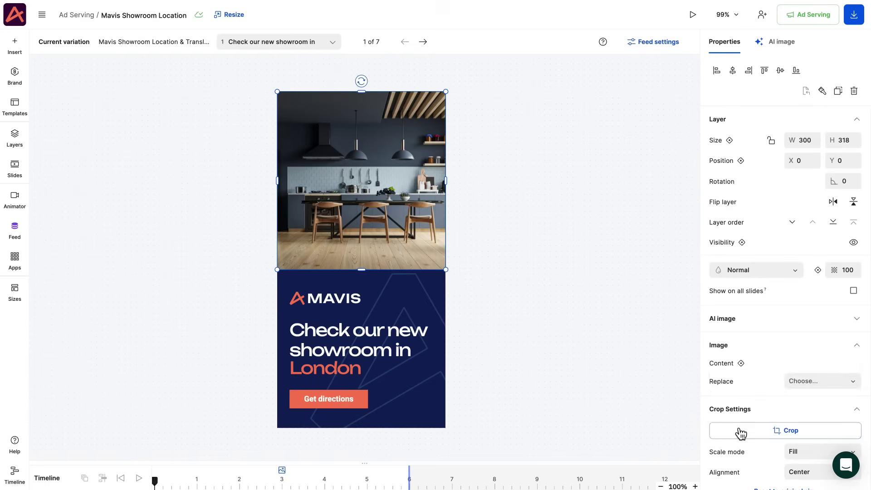
pyautogui.click(339, 329)
pyautogui.click(740, 317)
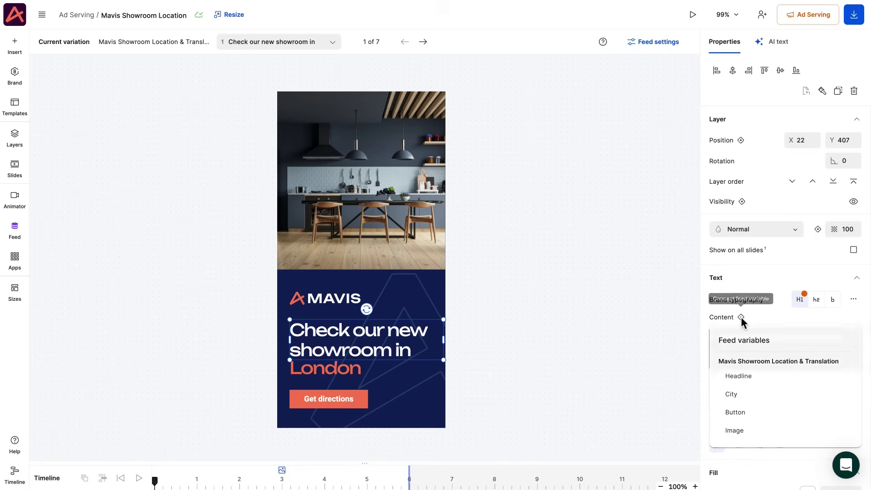
pyautogui.click(738, 376)
pyautogui.click(325, 368)
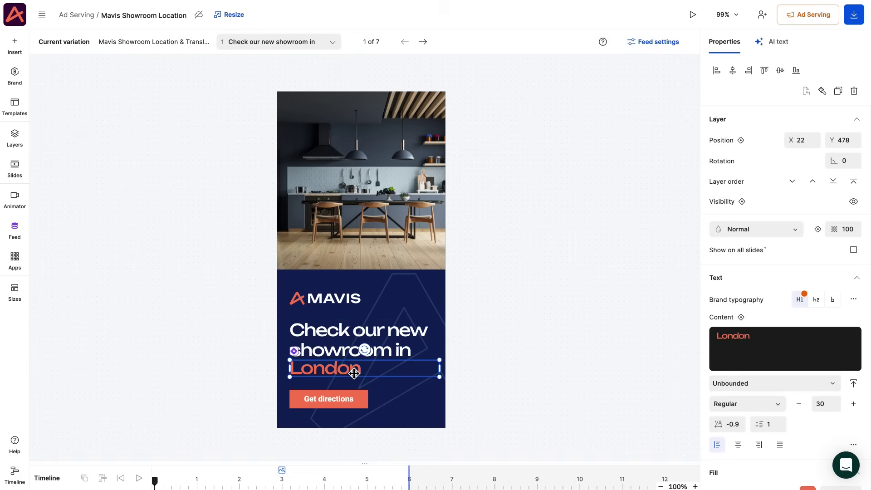
pyautogui.click(742, 318)
pyautogui.click(732, 393)
pyautogui.click(349, 399)
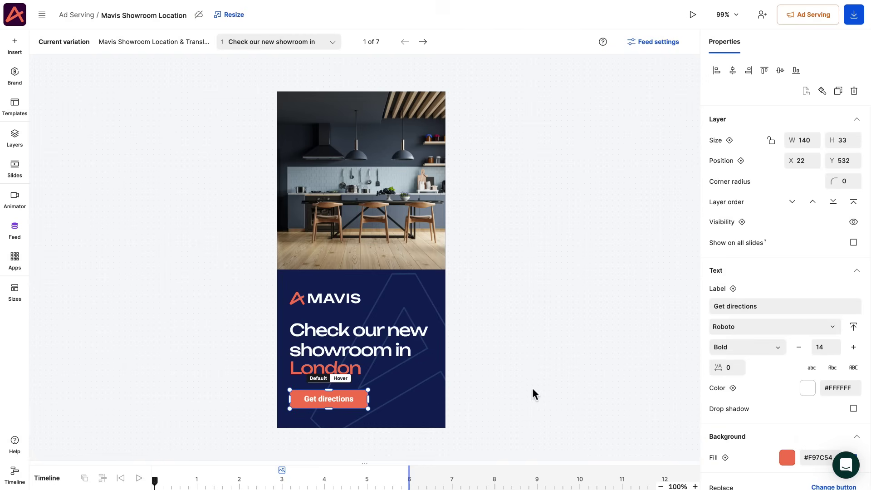
pyautogui.click(733, 289)
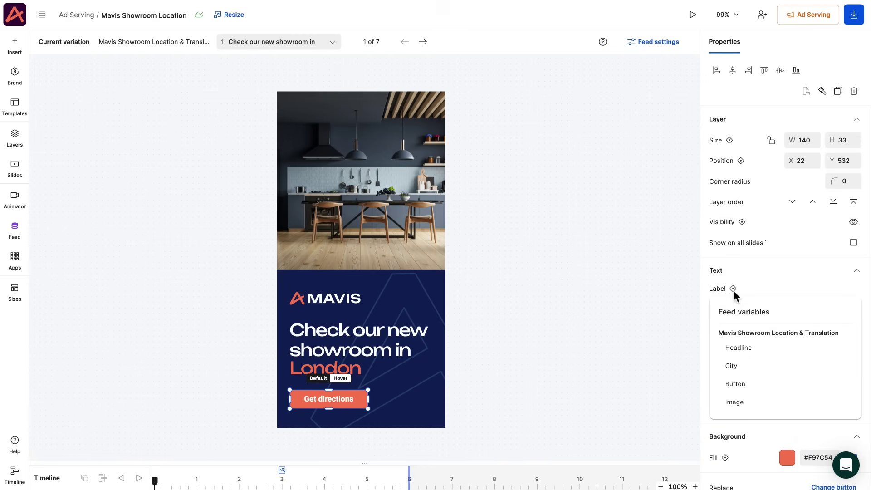
pyautogui.click(739, 387)
# Step the feed ad through its Brasilia, Seoul, New York, New Delhi, Munich and Amsterdam variations.
pyautogui.click(592, 316)
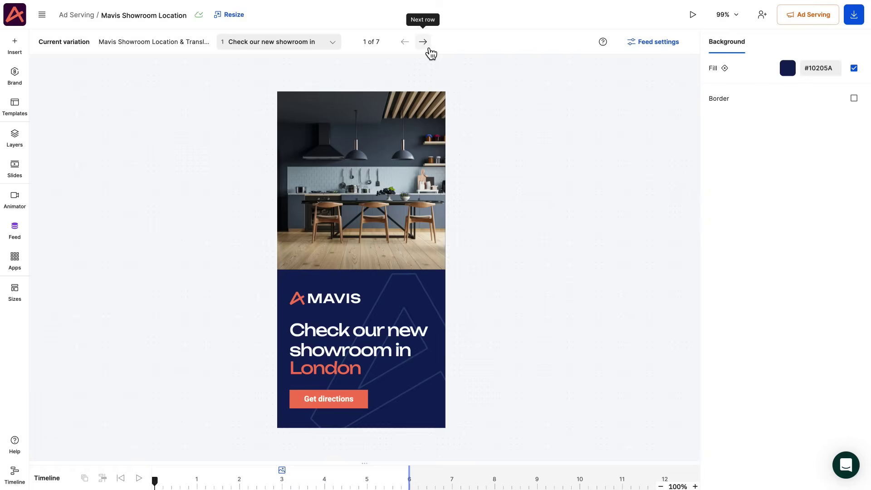
pyautogui.click(428, 48)
pyautogui.click(428, 48)
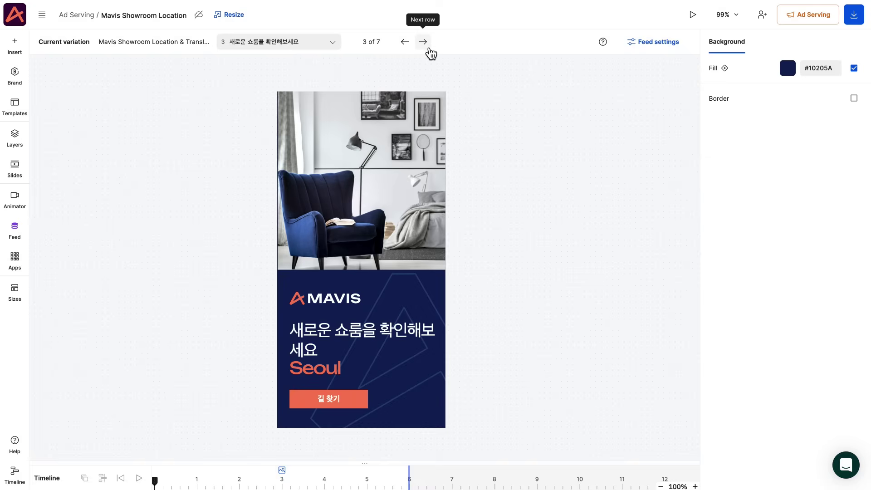
pyautogui.click(428, 48)
pyautogui.click(428, 48)
pyautogui.click(428, 48)
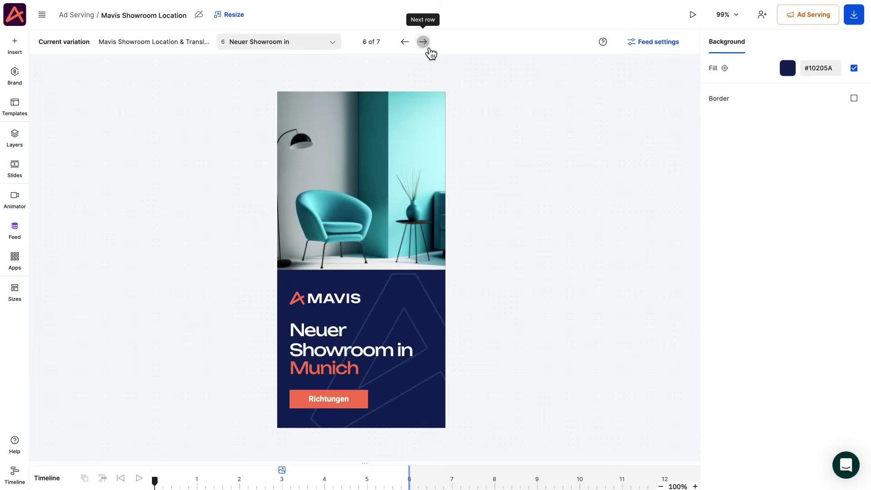
pyautogui.click(428, 48)
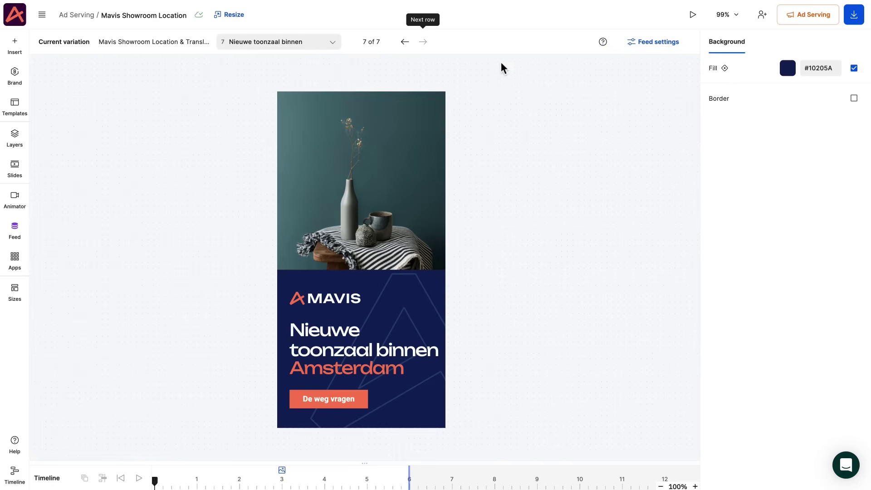
# Push the changes to the live ad, then copy its embed code and render it in the HTML Viewer.
pyautogui.click(809, 16)
pyautogui.click(800, 132)
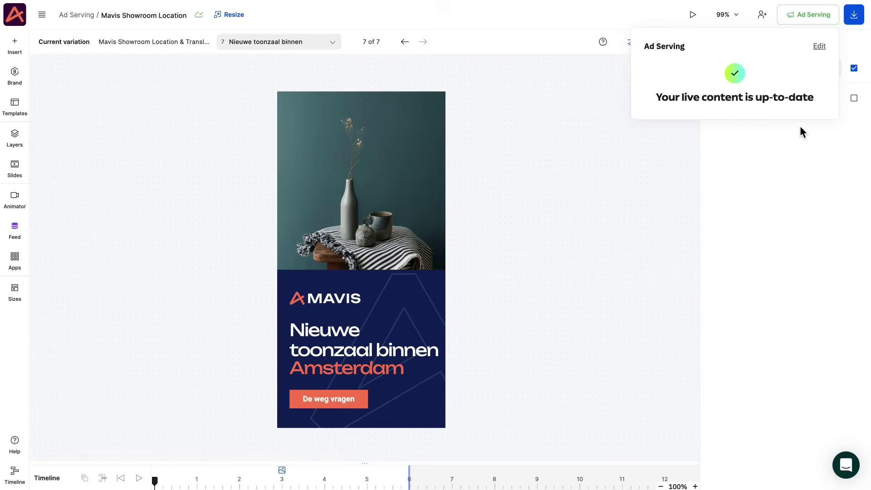
pyautogui.click(819, 46)
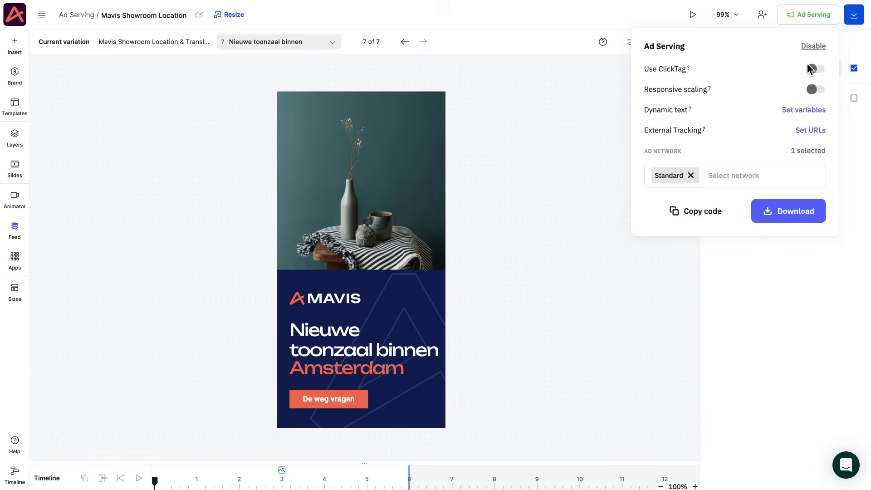
pyautogui.click(720, 205)
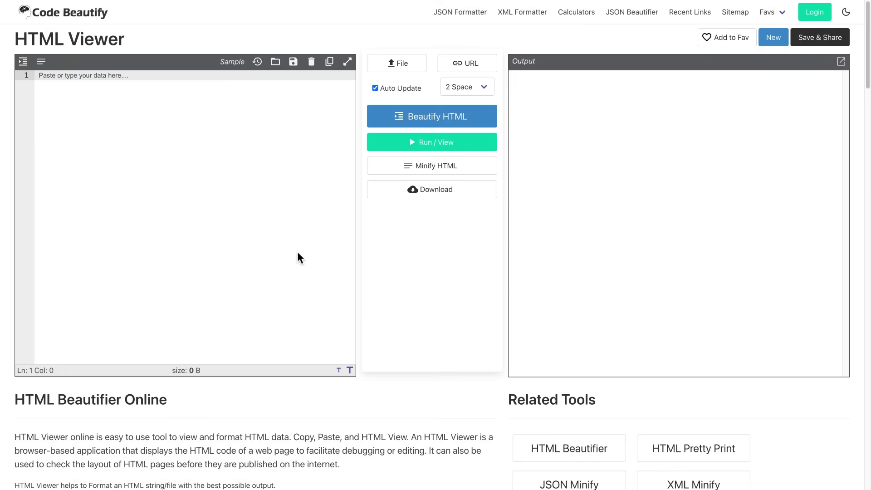
pyautogui.hotkey('ctrl', 'v')
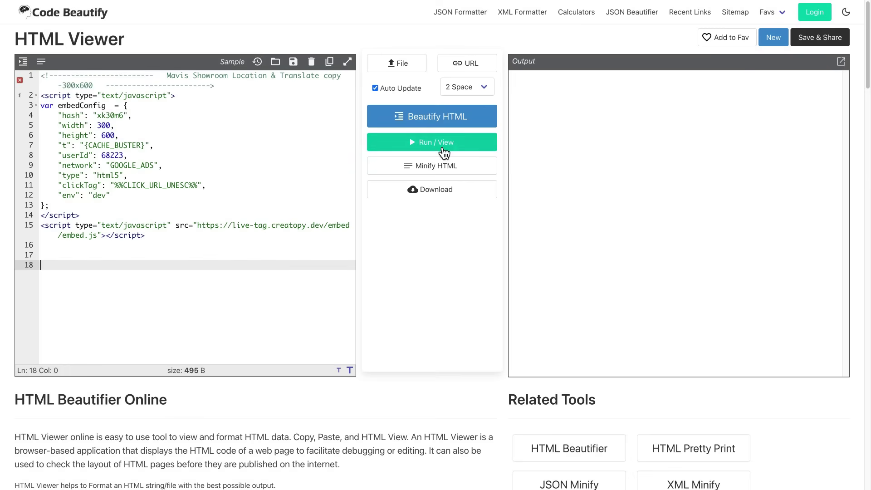
pyautogui.click(446, 142)
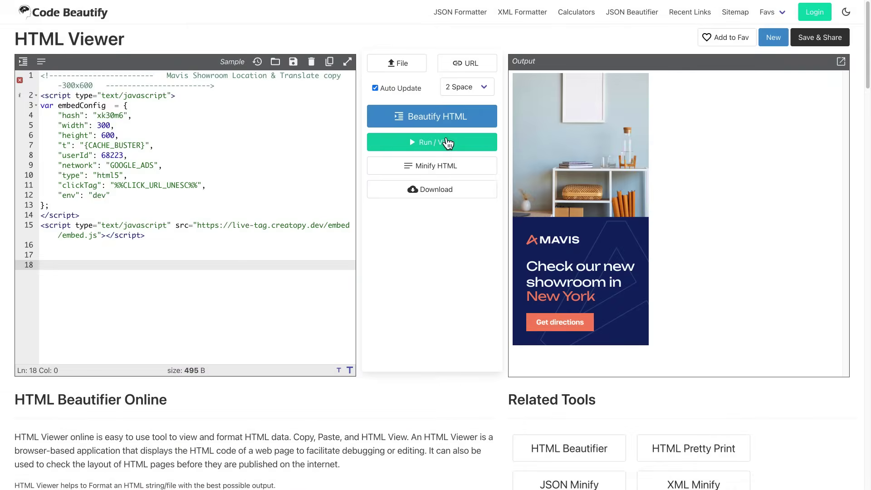
# Refresh the ad preview to check its South Korean, then Dutch version.
pyautogui.click(446, 142)
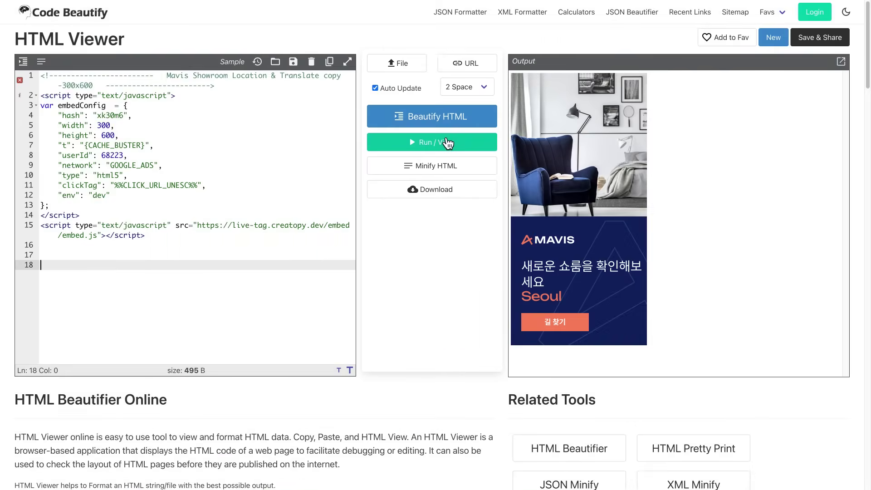
pyautogui.click(447, 142)
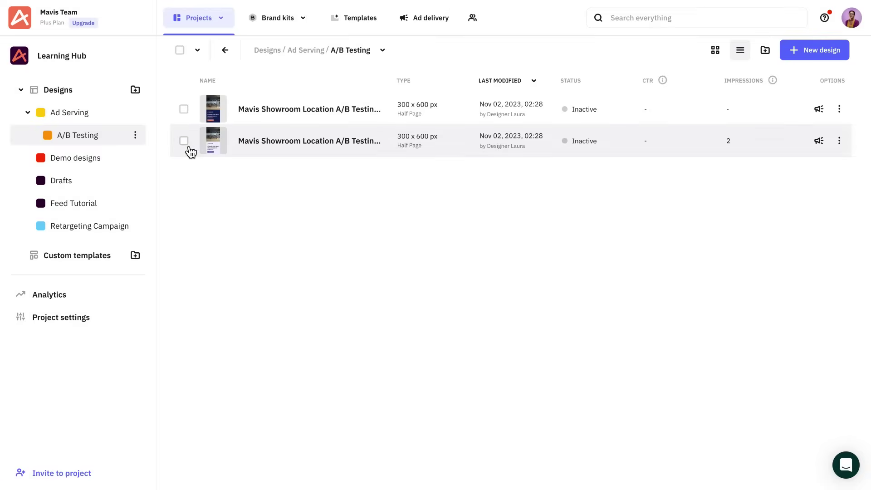
# Start an A/B test from the first Mavis Showroom design's context menu.
pyautogui.click(185, 141)
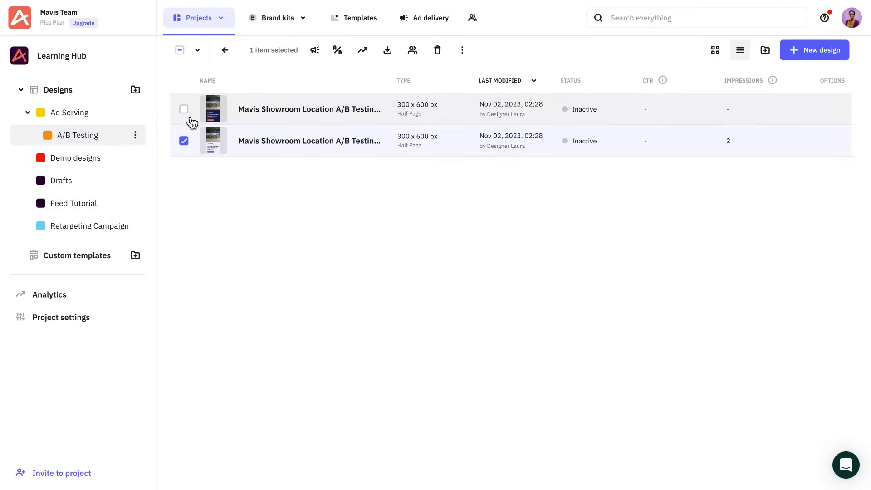
pyautogui.click(189, 117)
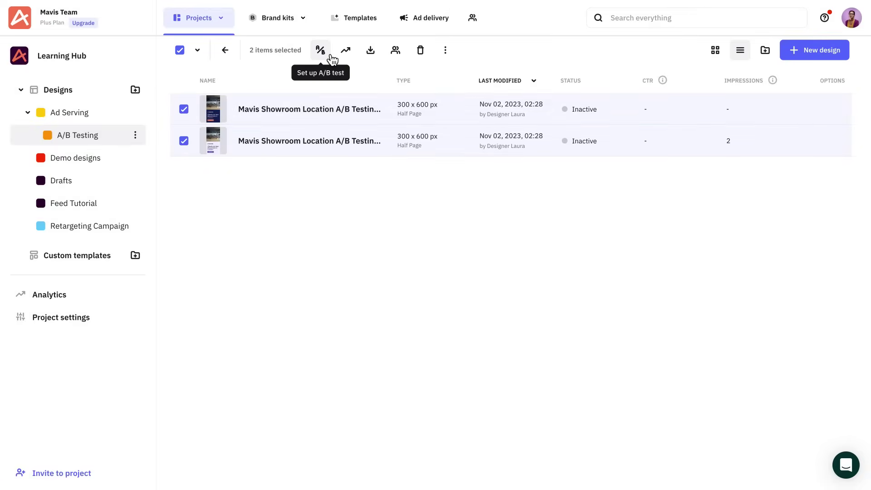
pyautogui.click(181, 50)
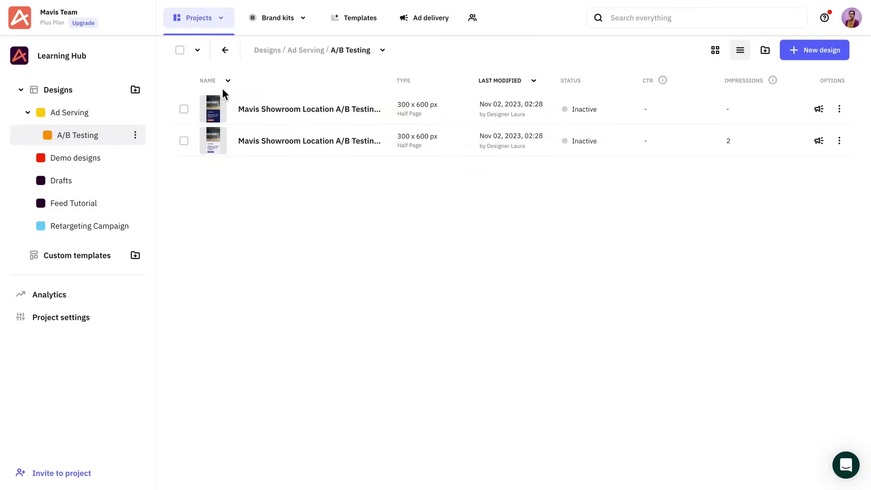
pyautogui.rightClick(257, 117)
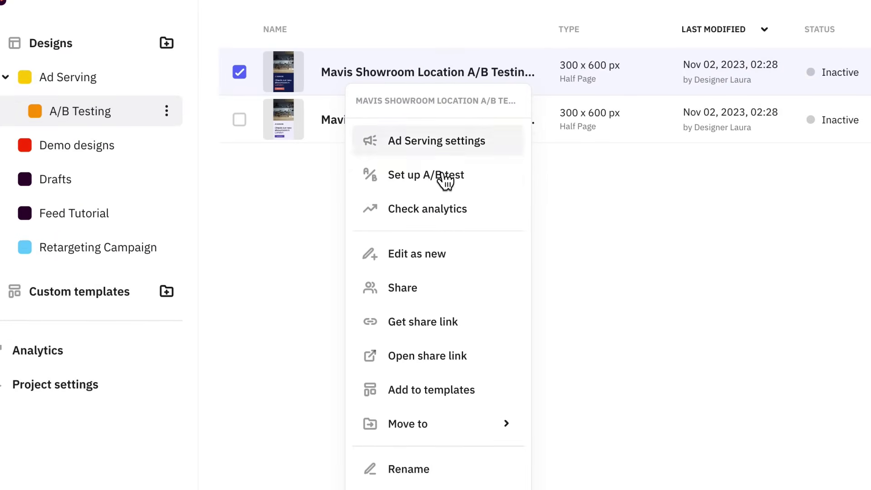
pyautogui.click(465, 187)
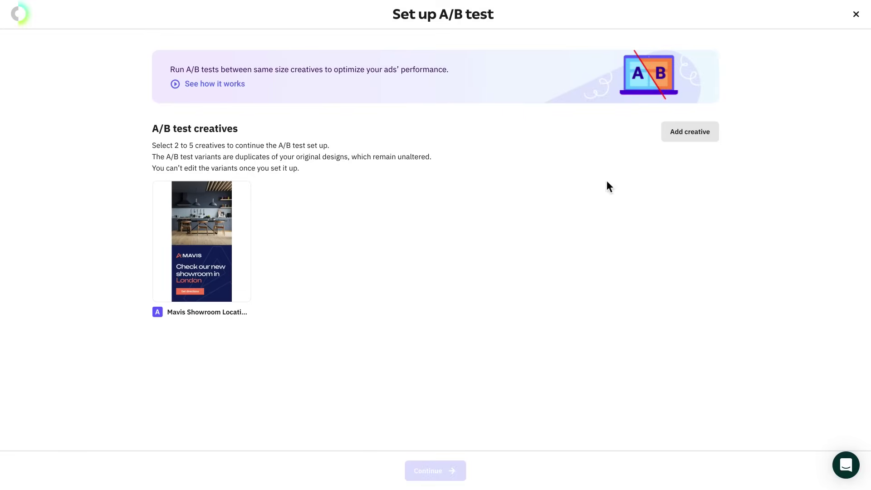
# Add the Location & Translate and A/B Testing 2 creatives, then remove creative B.
pyautogui.click(693, 138)
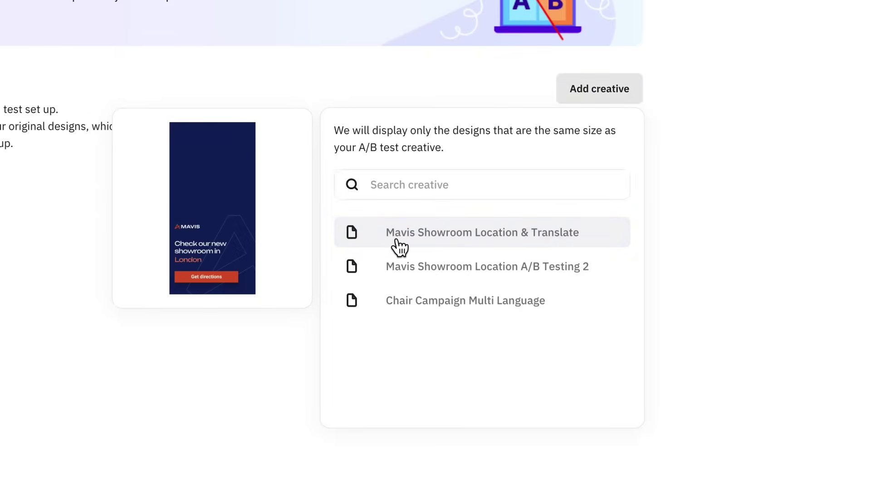
pyautogui.click(395, 239)
pyautogui.click(591, 101)
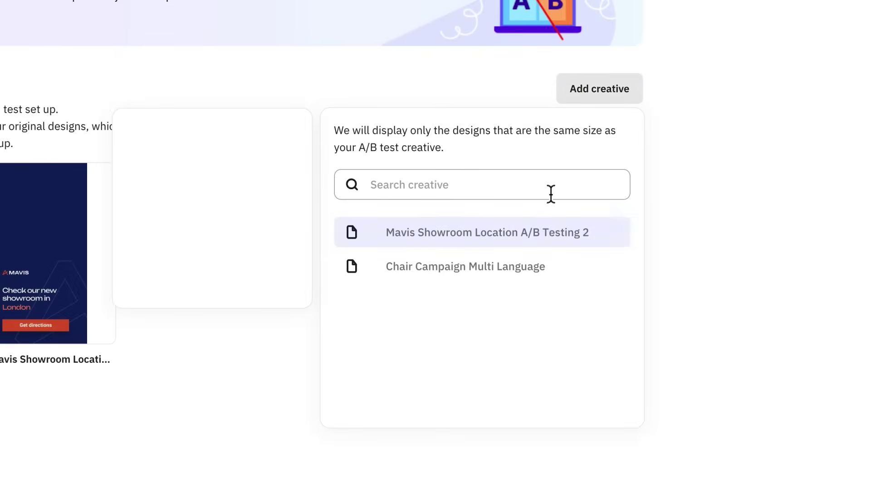
pyautogui.click(542, 232)
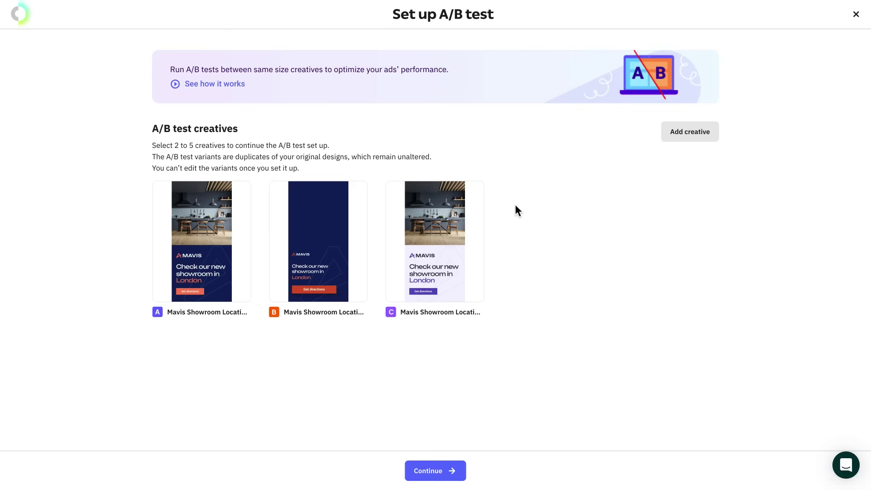
pyautogui.moveTo(358, 195)
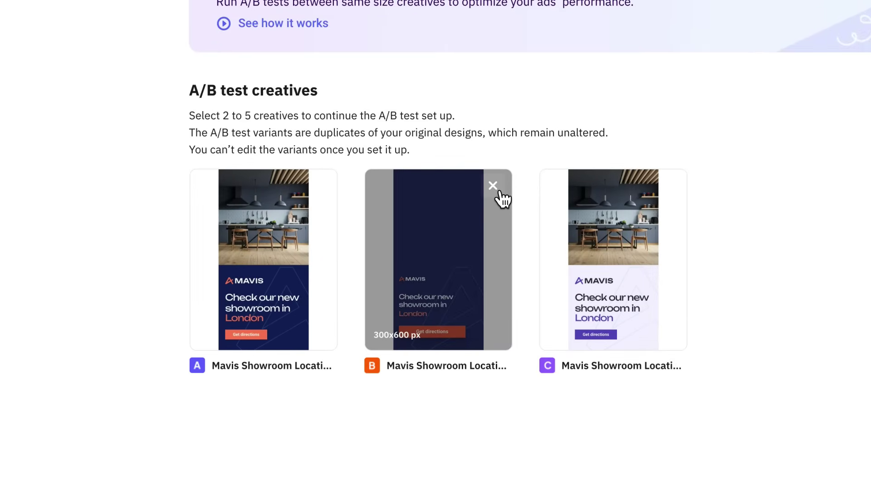
pyautogui.click(494, 187)
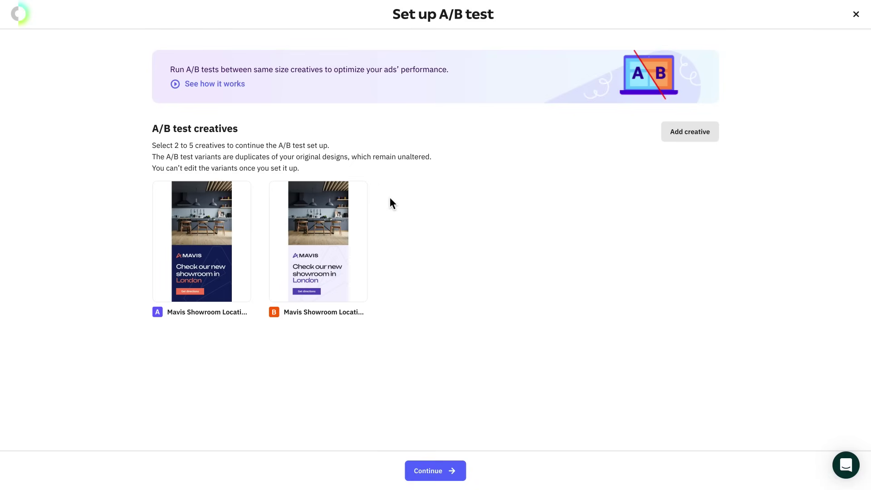
# Name the test 'Mavis Showroom Location A/B Testing' and begin the description 'Mavis campaign for location & transla'.
pyautogui.click(439, 472)
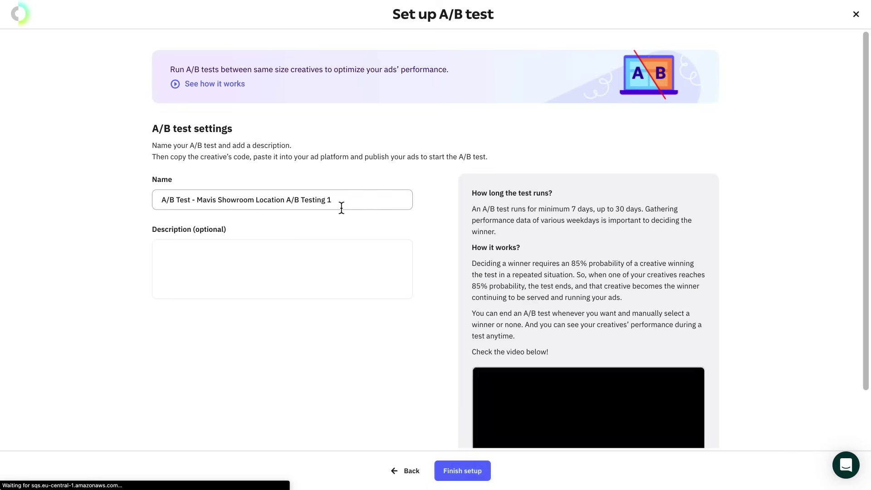
pyautogui.click(341, 208)
pyautogui.press('BackSpace')
pyautogui.press('BackSpace')
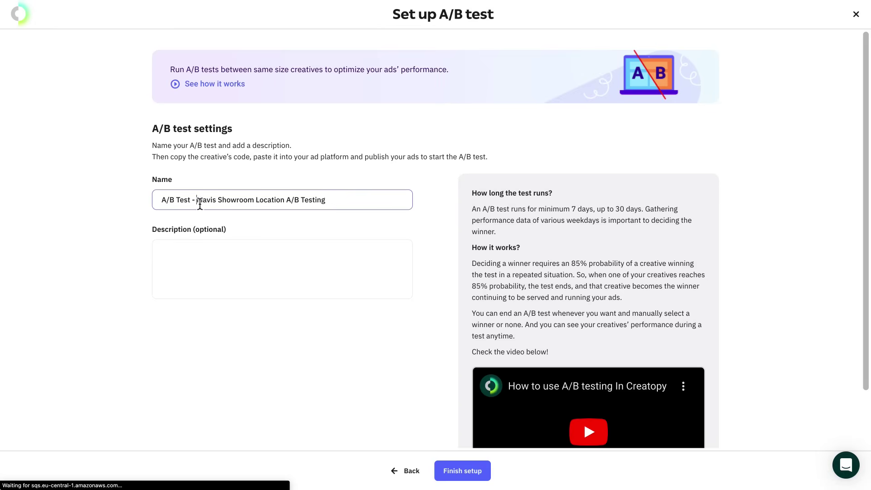
pyautogui.press('BackSpace')
pyautogui.press('BackSpace')
pyautogui.press('BackSpace')
pyautogui.press('BackSpace')
pyautogui.press('BackSpace')
pyautogui.press('BackSpace')
pyautogui.press('BackSpace')
pyautogui.press('BackSpace')
pyautogui.press('BackSpace')
pyautogui.press('BackSpace')
pyautogui.press('BackSpace')
pyautogui.click(194, 250)
pyautogui.write('Mavis campaign for loca')
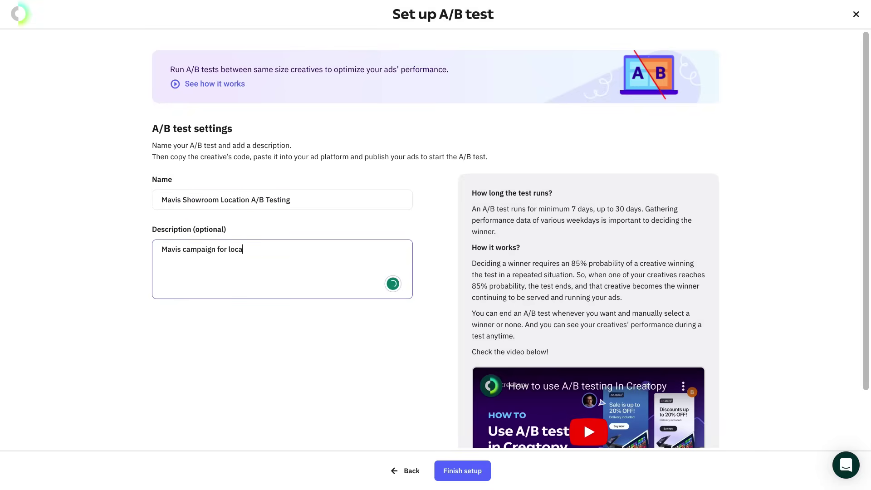
pyautogui.write('tion & translate.')
# Finish the A/B test and add Google Ad Manager and Standard as its ad networks.
pyautogui.click(458, 470)
pyautogui.click(752, 413)
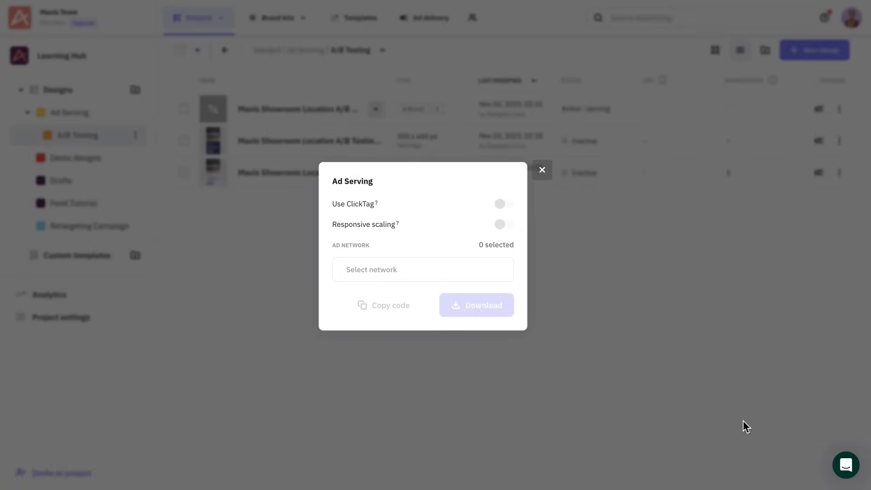
pyautogui.click(431, 272)
pyautogui.moveTo(508, 312); pyautogui.dragTo(507, 401)
pyautogui.click(425, 351)
pyautogui.scroll(-2, 373, 346)
pyautogui.click(374, 346)
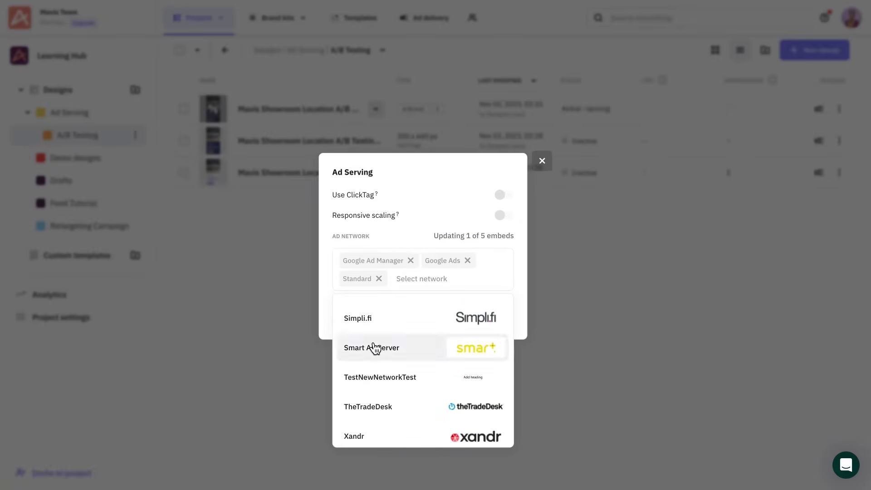
pyautogui.click(330, 318)
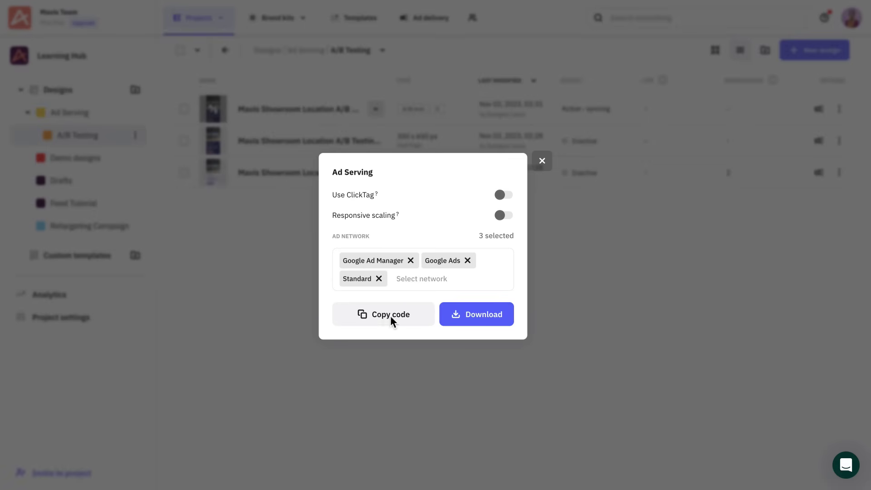
# Copy the test's embed code and open its test results.
pyautogui.click(390, 315)
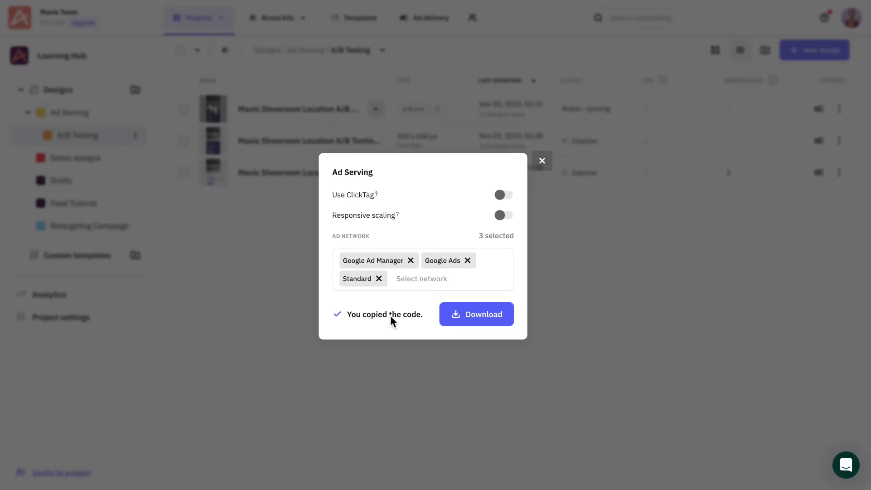
pyautogui.press('Escape')
pyautogui.click(344, 111)
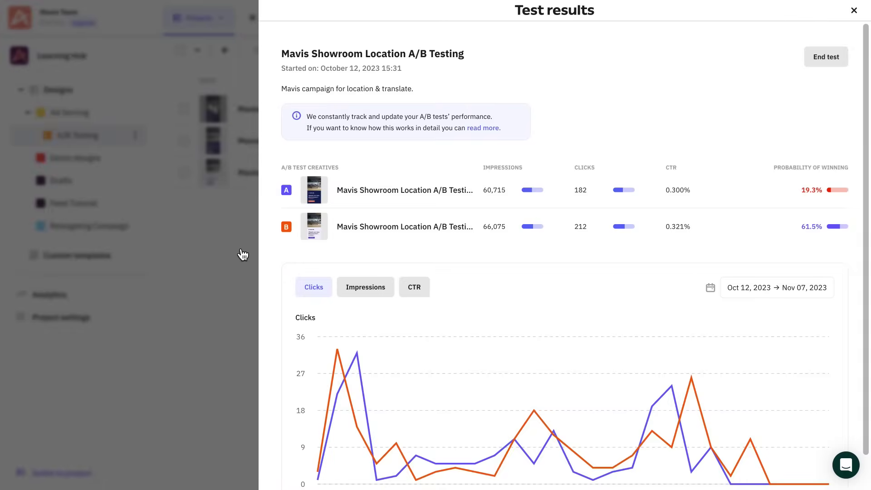
# Chart impressions, then CTR, and end the test with creative B as winner.
pyautogui.click(369, 293)
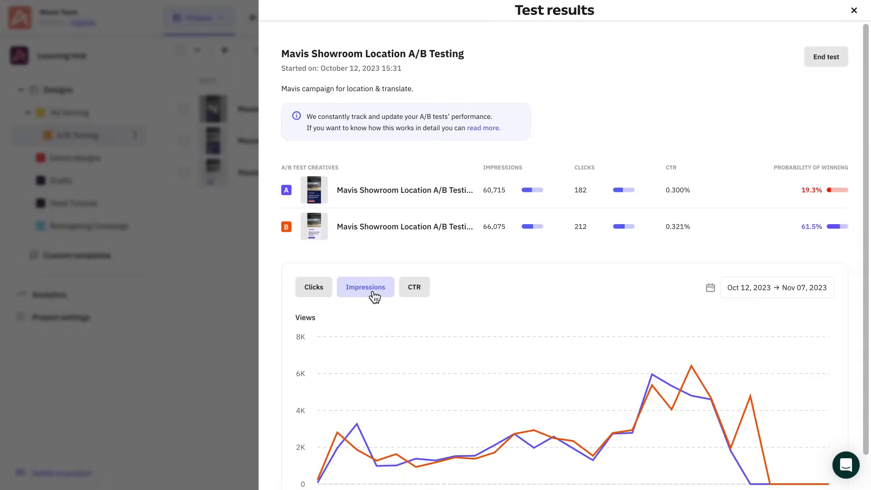
pyautogui.click(415, 300)
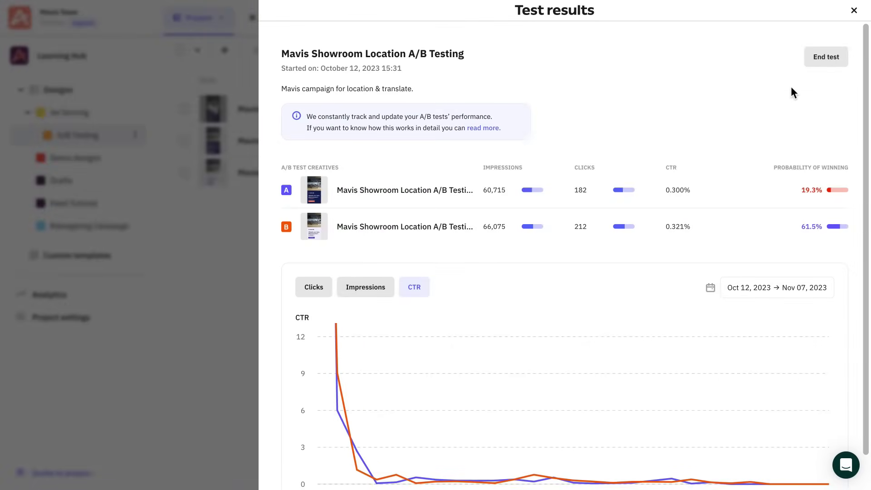
pyautogui.click(828, 66)
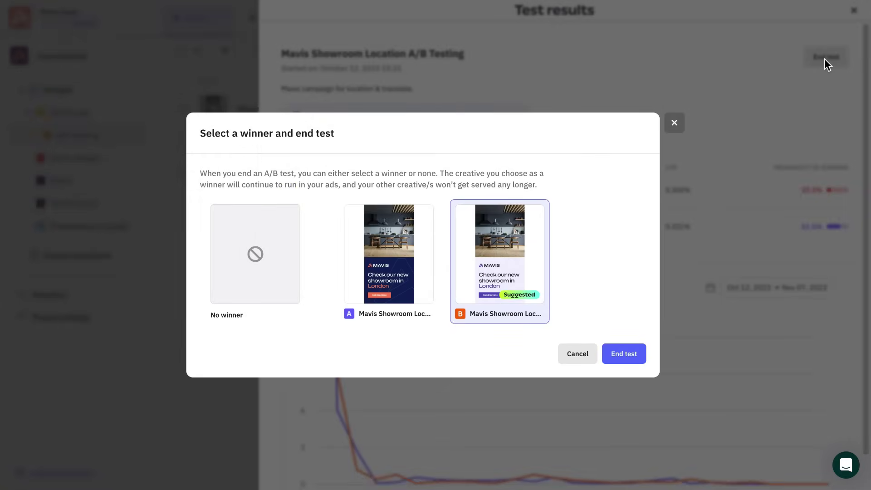
pyautogui.click(626, 355)
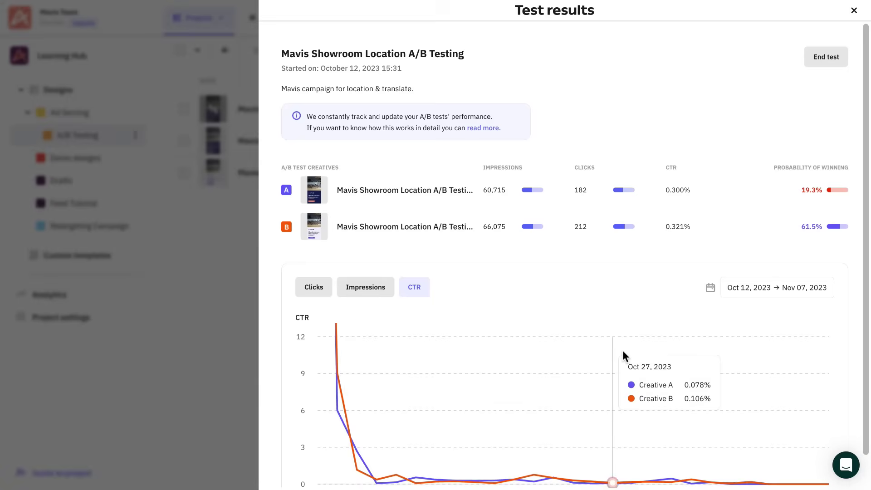
# Filter the analytics overview to the Mavis Showroom Location A/B Testing test.
pyautogui.click(854, 10)
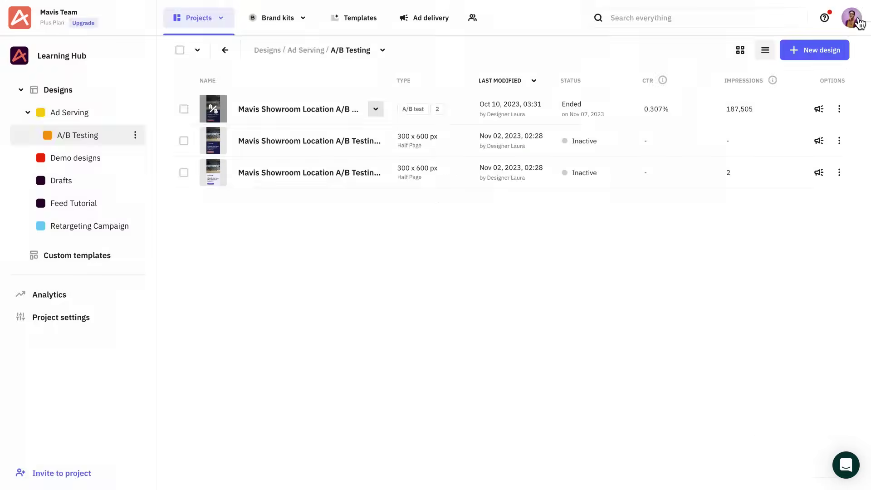
pyautogui.click(45, 299)
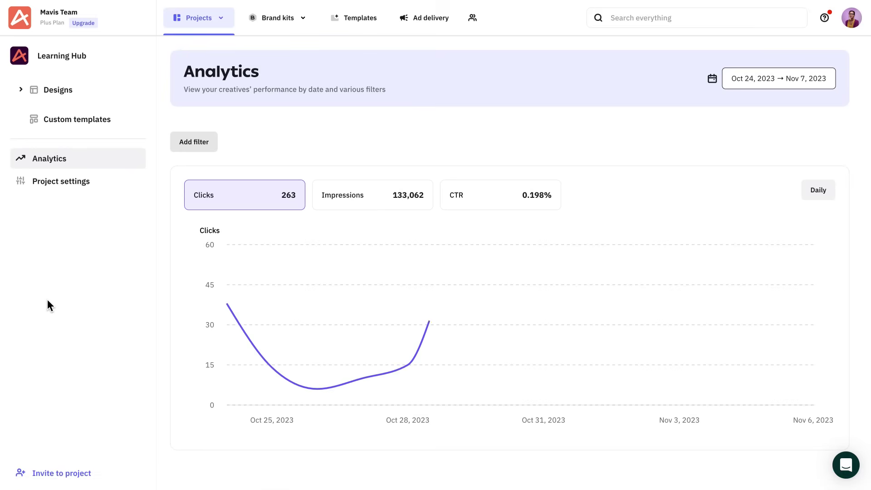
pyautogui.click(199, 139)
pyautogui.click(217, 209)
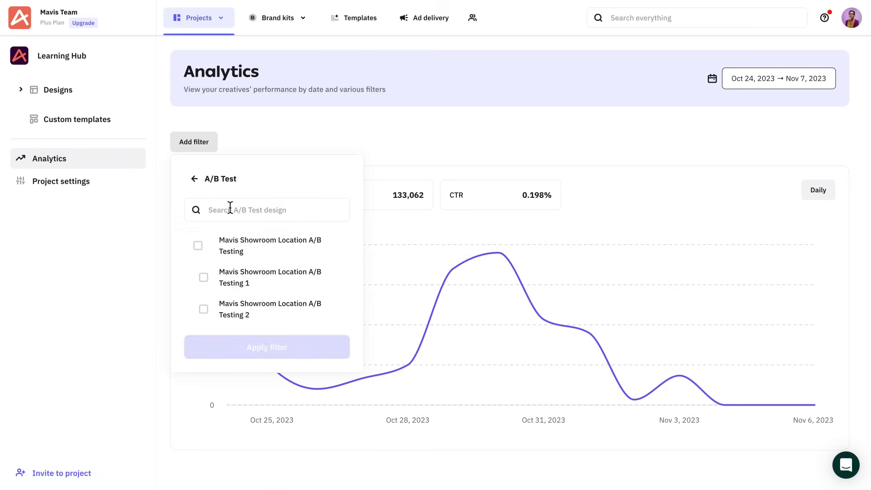
pyautogui.click(235, 249)
pyautogui.click(243, 347)
# Add a Standard network filter and chart impressions and CTR instead of clicks.
pyautogui.click(200, 138)
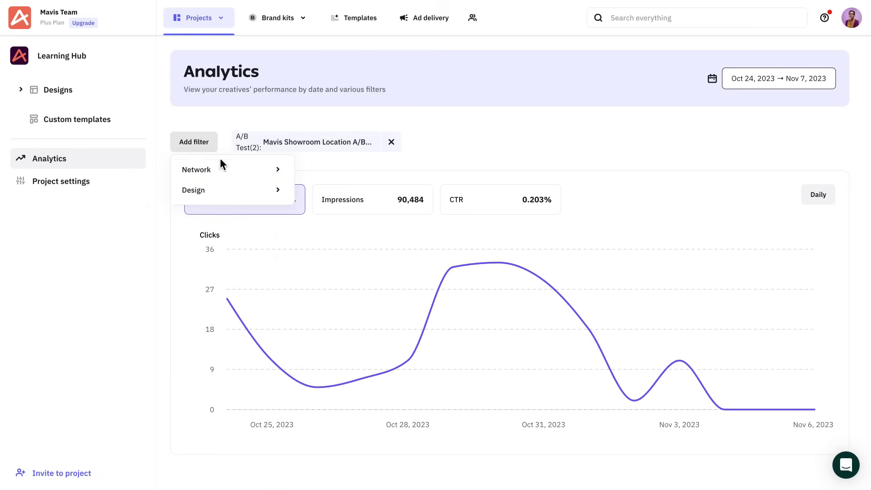
pyautogui.click(213, 169)
pyautogui.moveTo(347, 209); pyautogui.dragTo(348, 337)
pyautogui.click(229, 241)
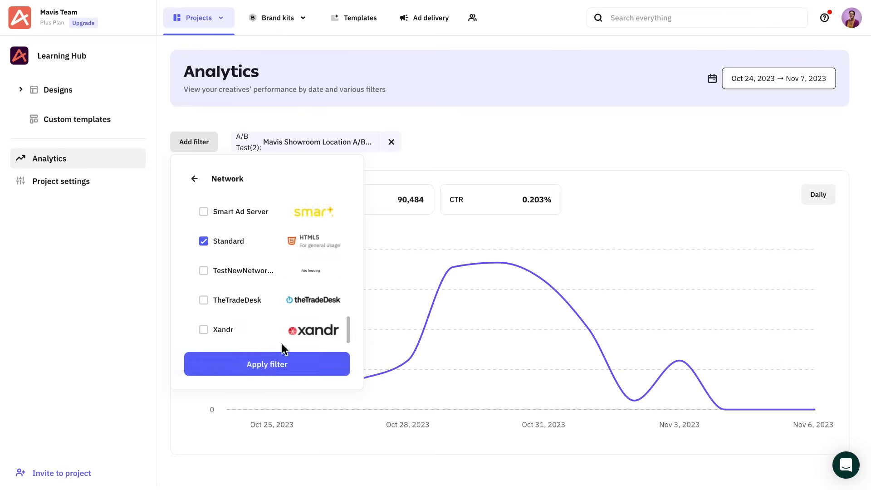
pyautogui.click(274, 364)
pyautogui.click(356, 216)
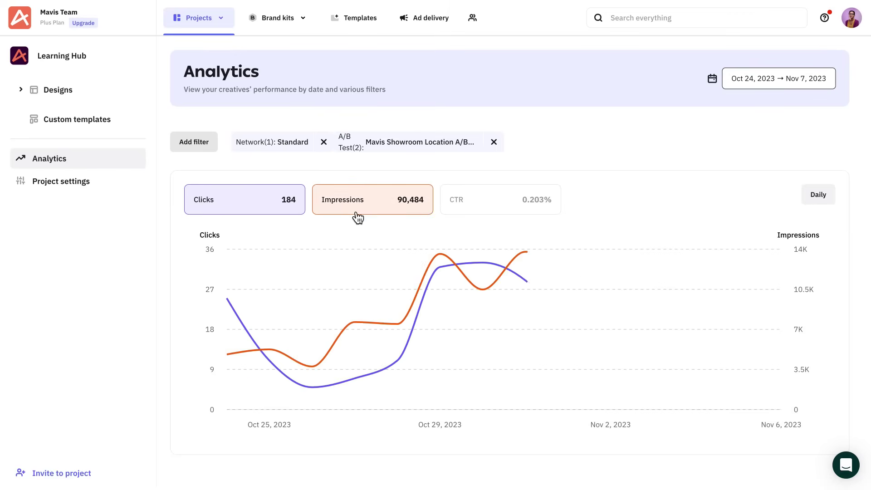
pyautogui.click(303, 210)
pyautogui.click(522, 208)
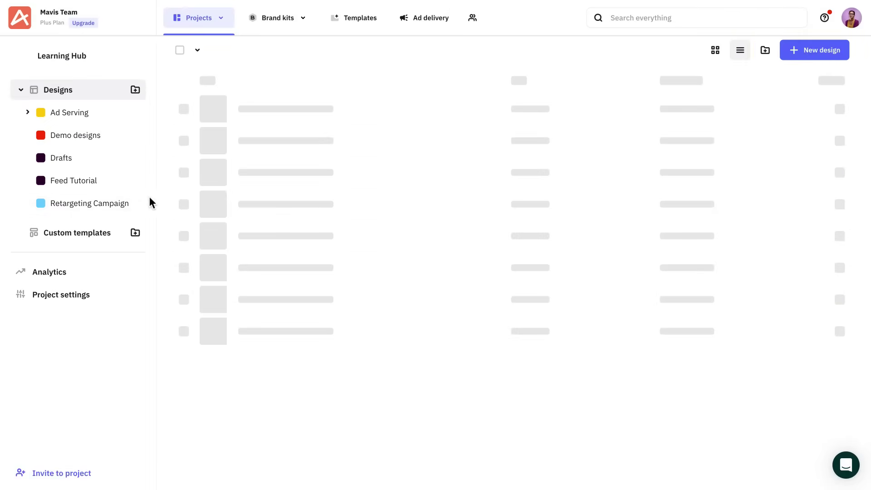
# Filter the analytics overview to the Standard network.
pyautogui.click(84, 278)
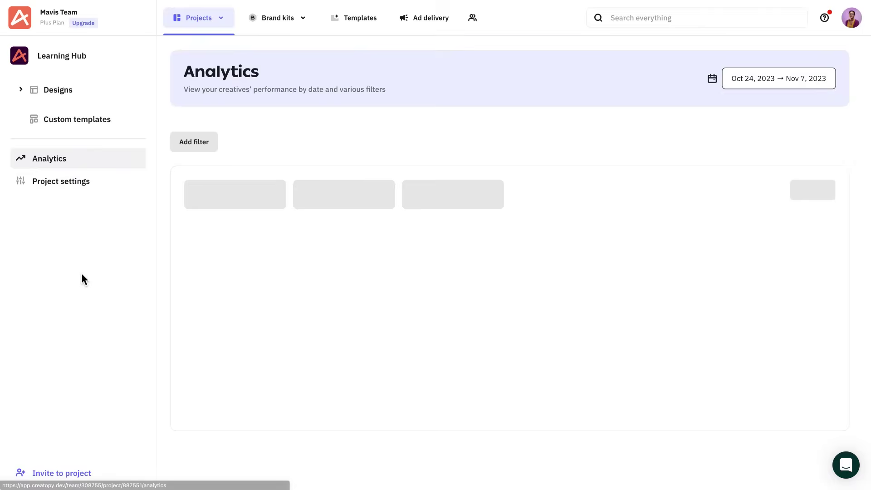
pyautogui.click(211, 148)
pyautogui.click(197, 169)
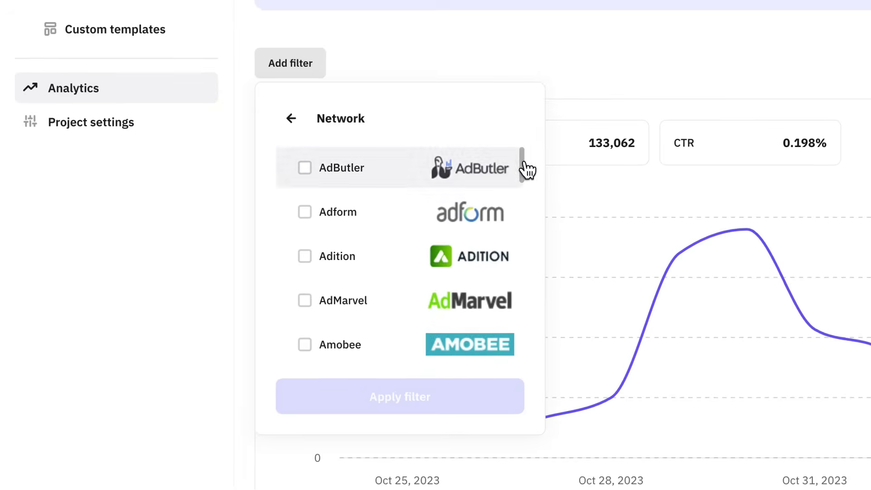
pyautogui.moveTo(353, 210); pyautogui.dragTo(337, 371)
pyautogui.click(204, 240)
pyautogui.click(408, 396)
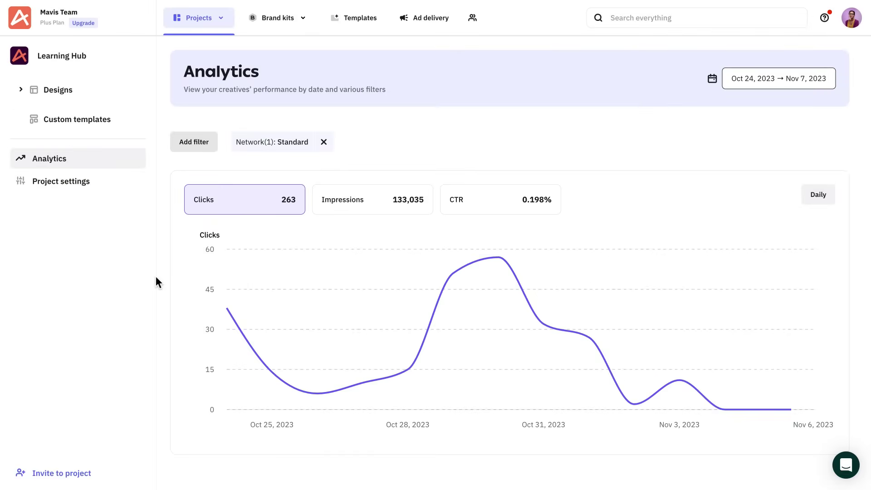
# Add filters for the Mavis Showroom Location & Translate design and the Mavis Showroom A/B test.
pyautogui.click(288, 68)
pyautogui.click(296, 105)
pyautogui.click(245, 340)
pyautogui.click(266, 397)
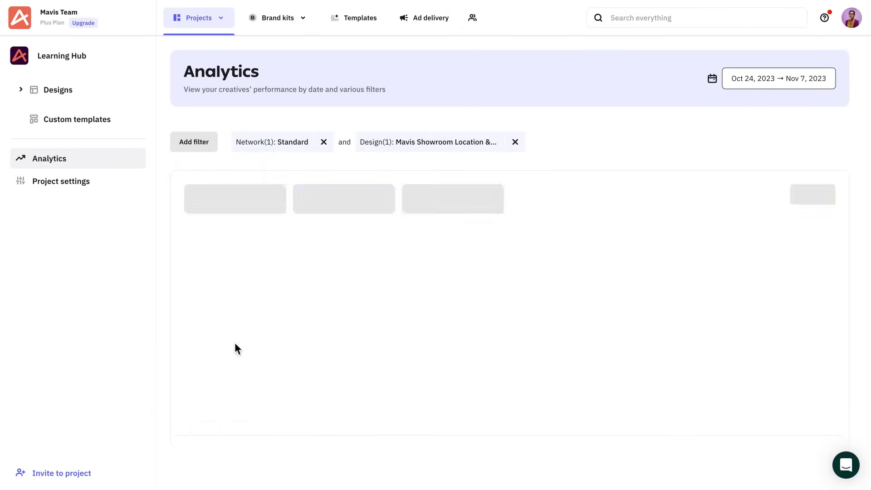
pyautogui.click(193, 141)
pyautogui.click(210, 171)
pyautogui.click(197, 245)
pyautogui.click(266, 347)
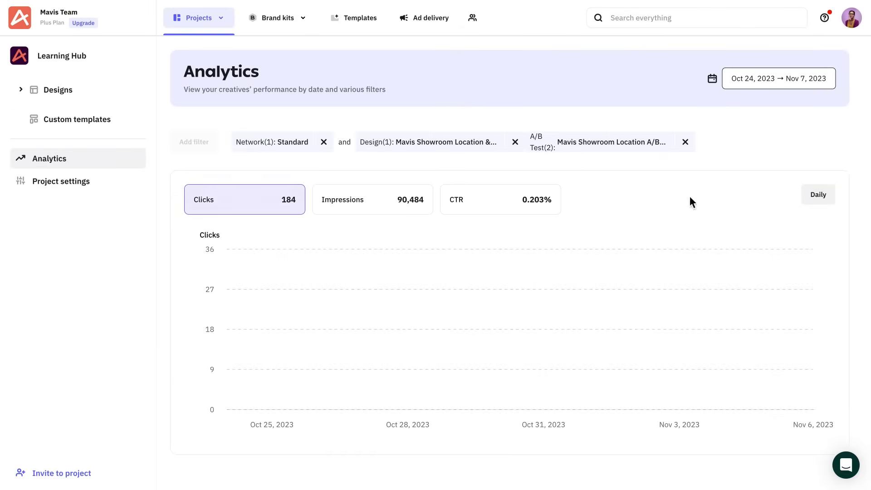
# Set the date range to October 1–31 and chart impressions and CTR instead of clicks.
pyautogui.click(753, 79)
pyautogui.click(513, 191)
pyautogui.click(554, 279)
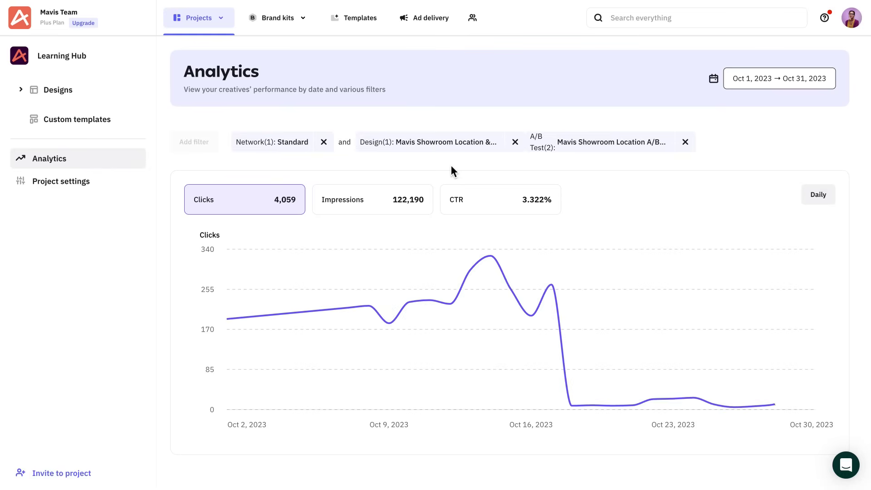
pyautogui.click(411, 199)
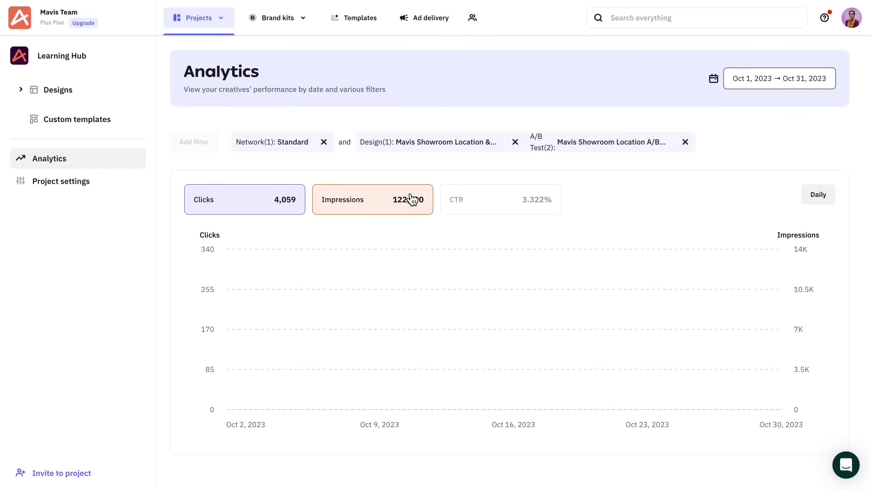
pyautogui.click(303, 200)
pyautogui.click(491, 205)
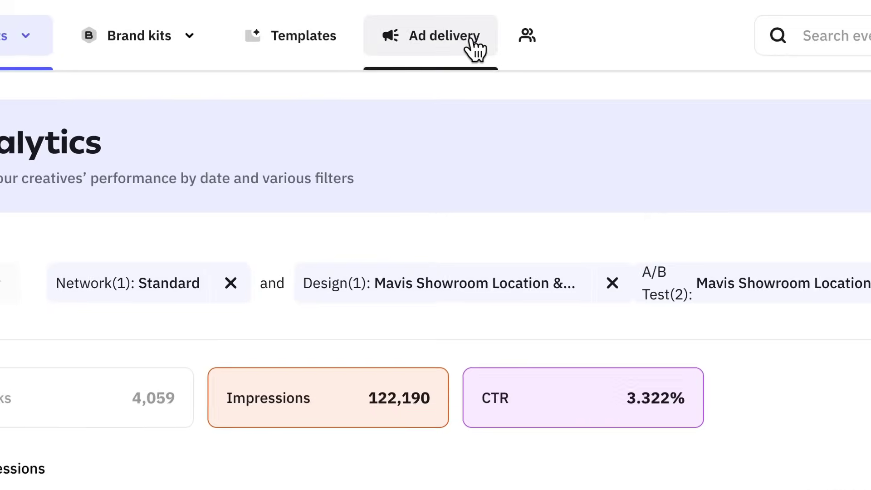
# Filter the ad delivery report to the Learning Hub project and the Standard network.
pyautogui.click(427, 18)
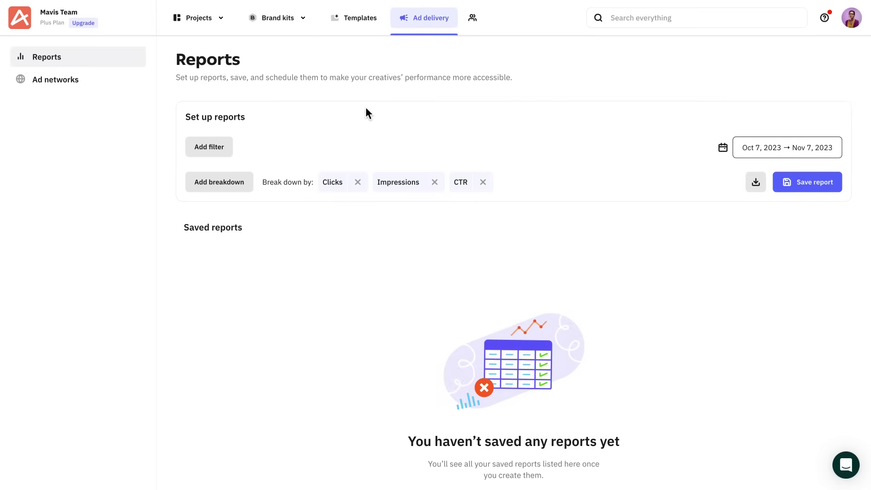
pyautogui.click(229, 148)
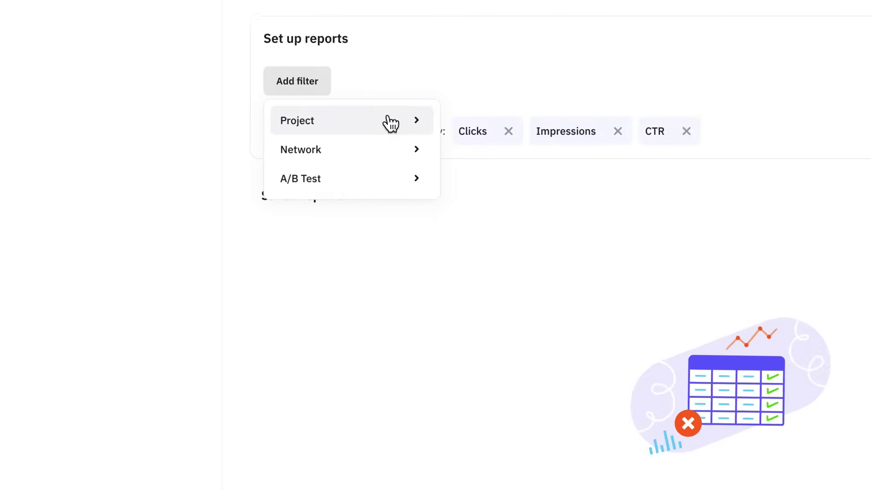
pyautogui.click(274, 177)
pyautogui.click(293, 323)
pyautogui.click(287, 345)
pyautogui.click(313, 70)
pyautogui.click(317, 111)
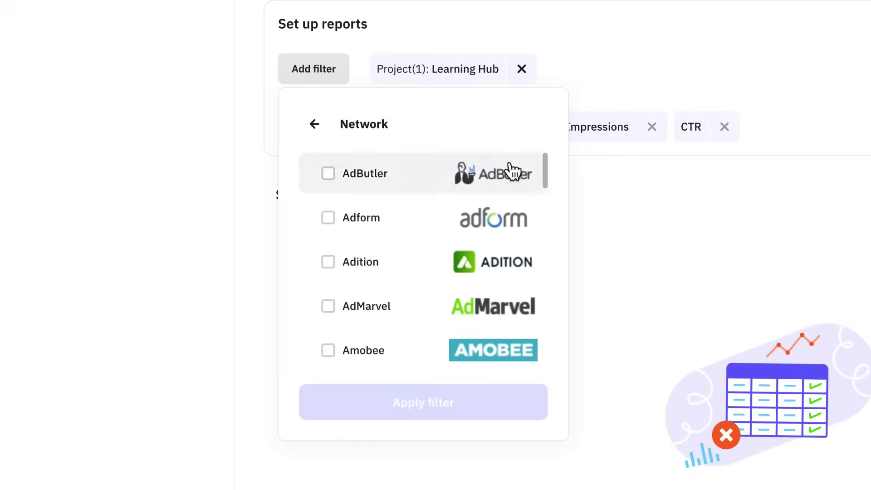
pyautogui.scroll(-10, 552, 336)
pyautogui.click(422, 252)
pyautogui.click(436, 402)
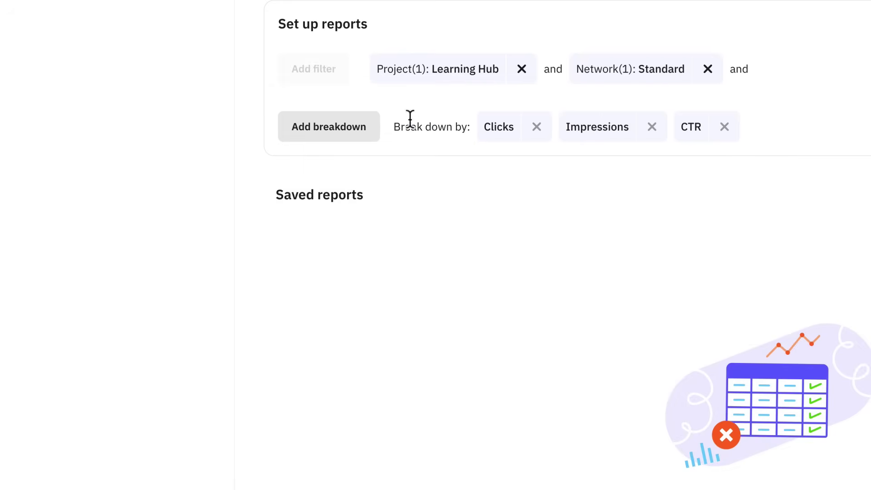
# Break the report down by design and network for October 1–31, then download it.
pyautogui.click(345, 126)
pyautogui.click(349, 202)
pyautogui.click(354, 182)
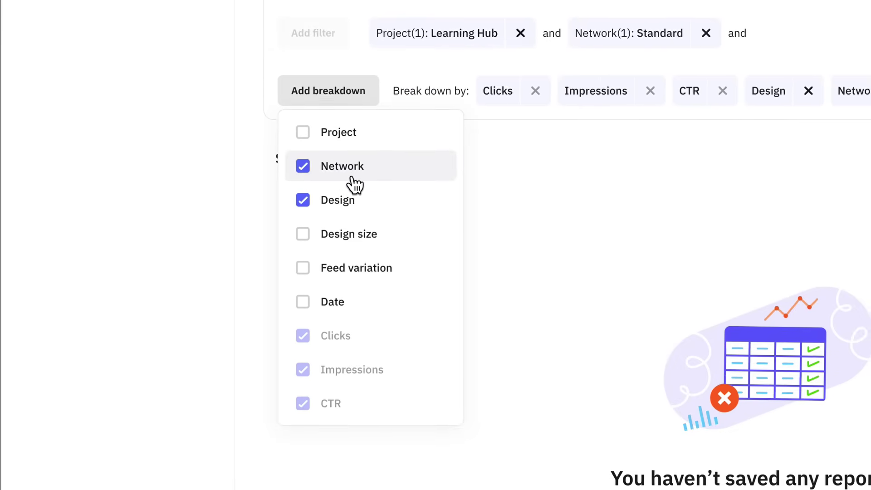
pyautogui.click(758, 154)
pyautogui.click(519, 260)
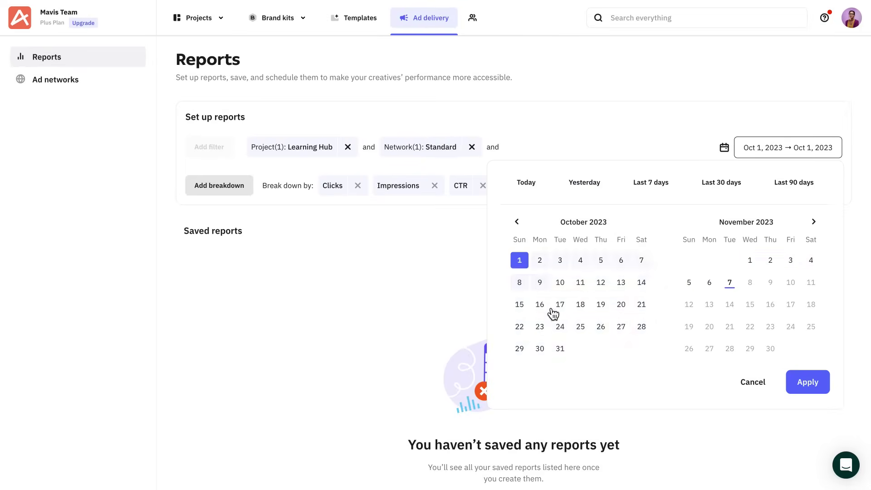
pyautogui.click(560, 349)
pyautogui.click(807, 382)
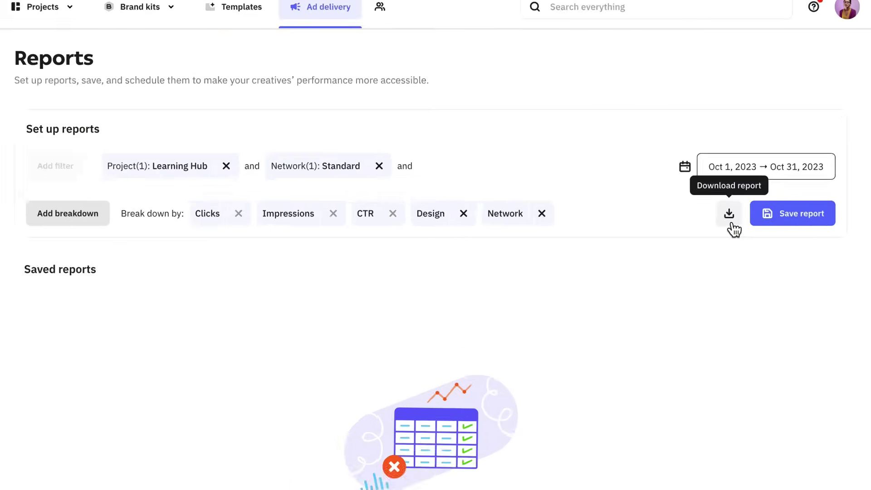
pyautogui.click(756, 190)
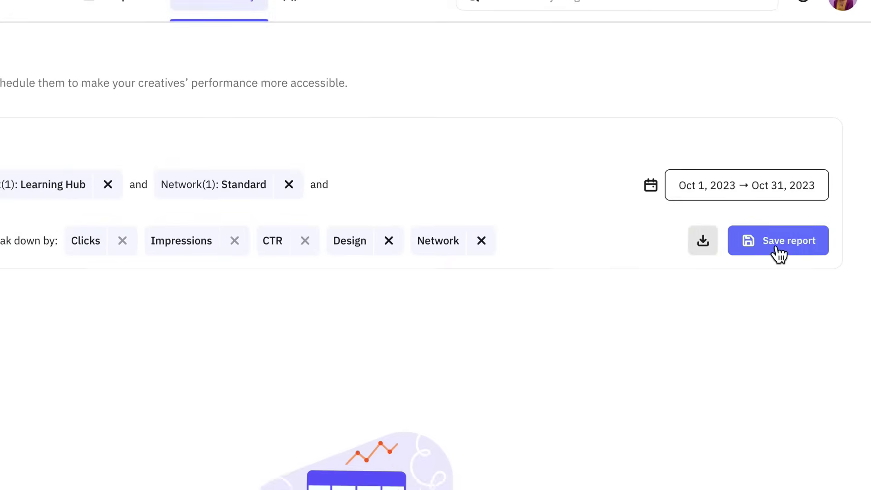
# Save the report as 'October Report' with scheduled e-mail delivery to a recipient at 9:00 am.
pyautogui.click(779, 241)
pyautogui.click(425, 190)
pyautogui.write('October Report')
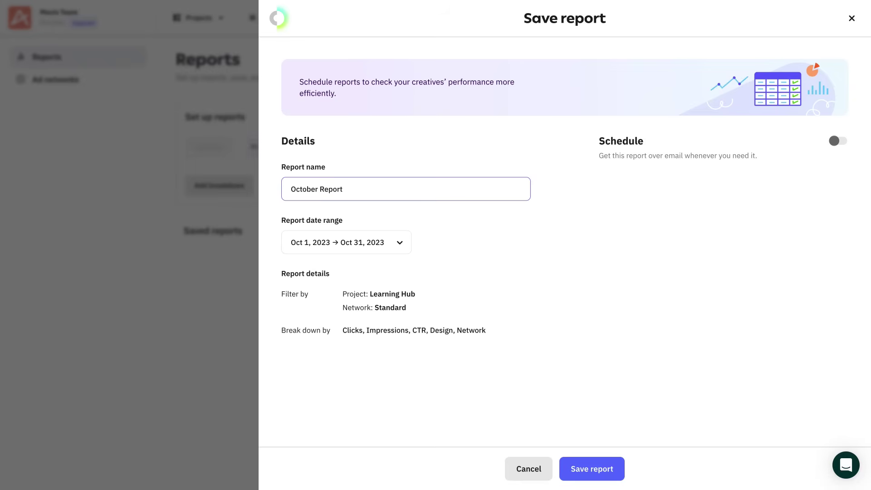
pyautogui.click(837, 141)
pyautogui.click(692, 204)
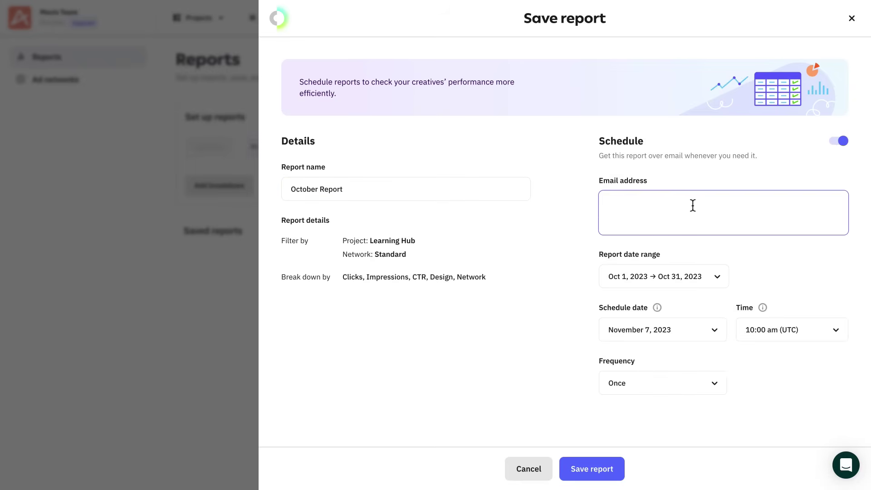
pyautogui.click(704, 232)
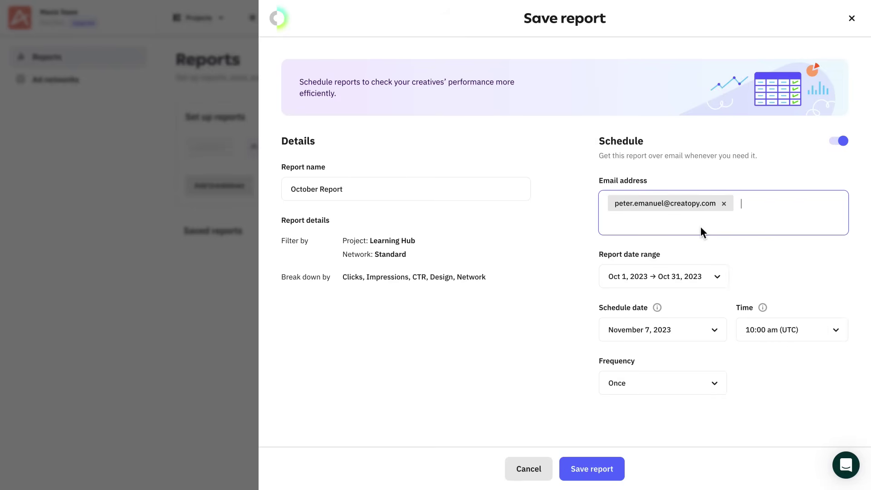
pyautogui.click(793, 337)
pyautogui.click(766, 426)
pyautogui.click(608, 466)
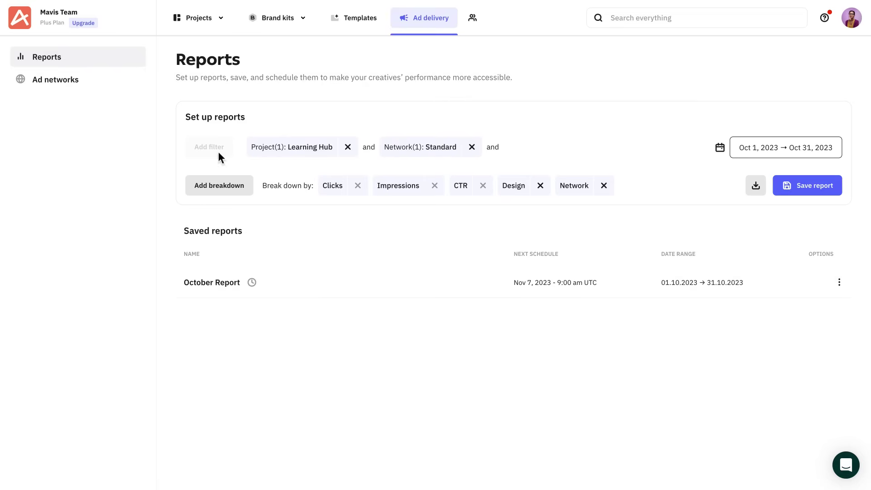
# On the Ad networks page, switch off Adform, Adition and AdMarvel, leaving AdButler enabled.
pyautogui.click(68, 91)
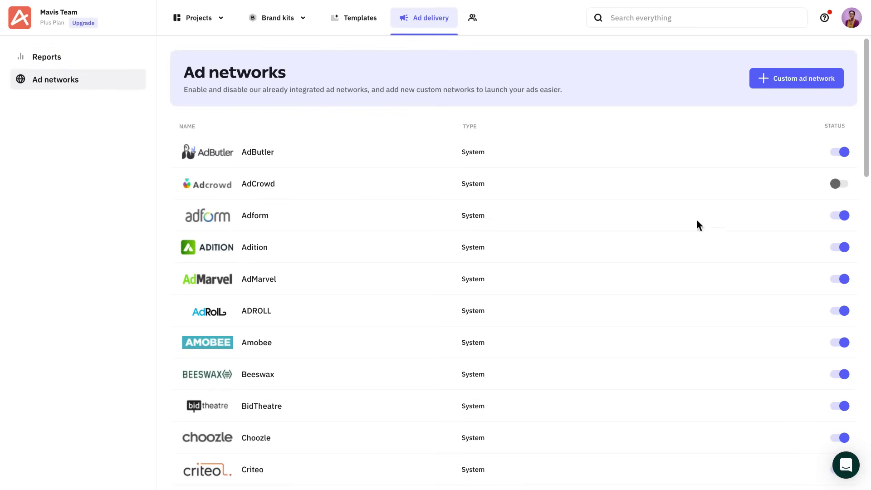
pyautogui.click(847, 216)
pyautogui.click(845, 245)
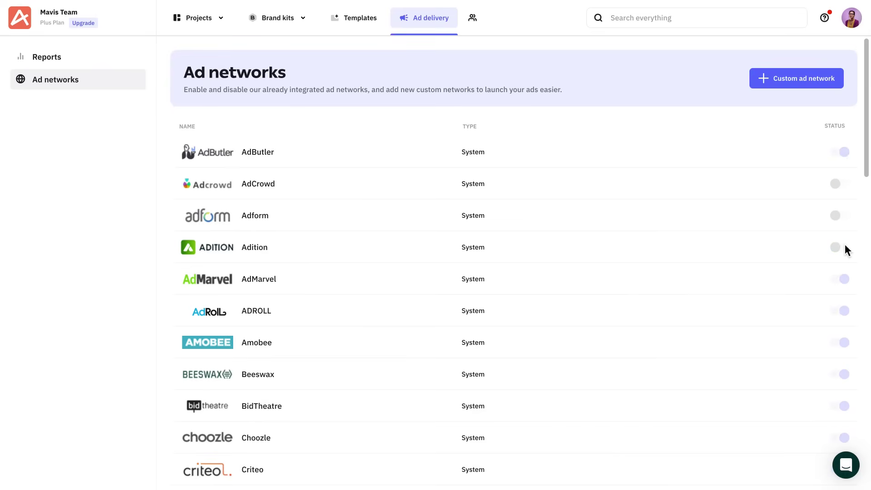
pyautogui.click(845, 287)
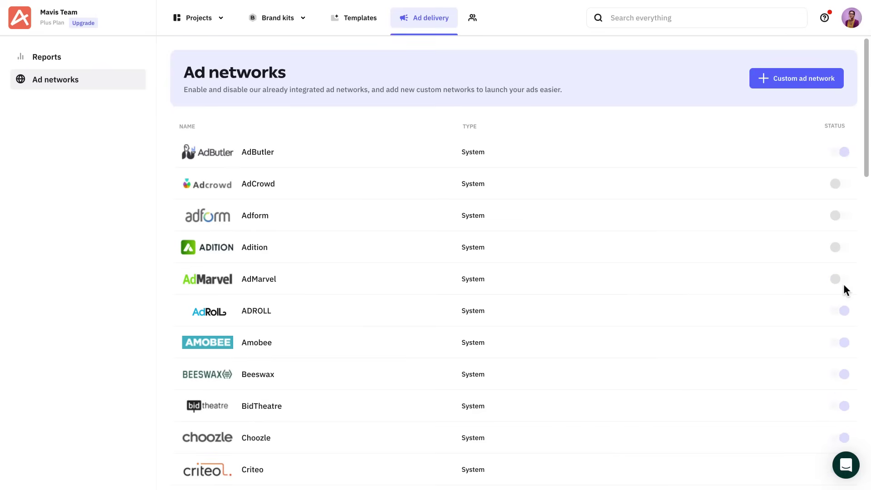